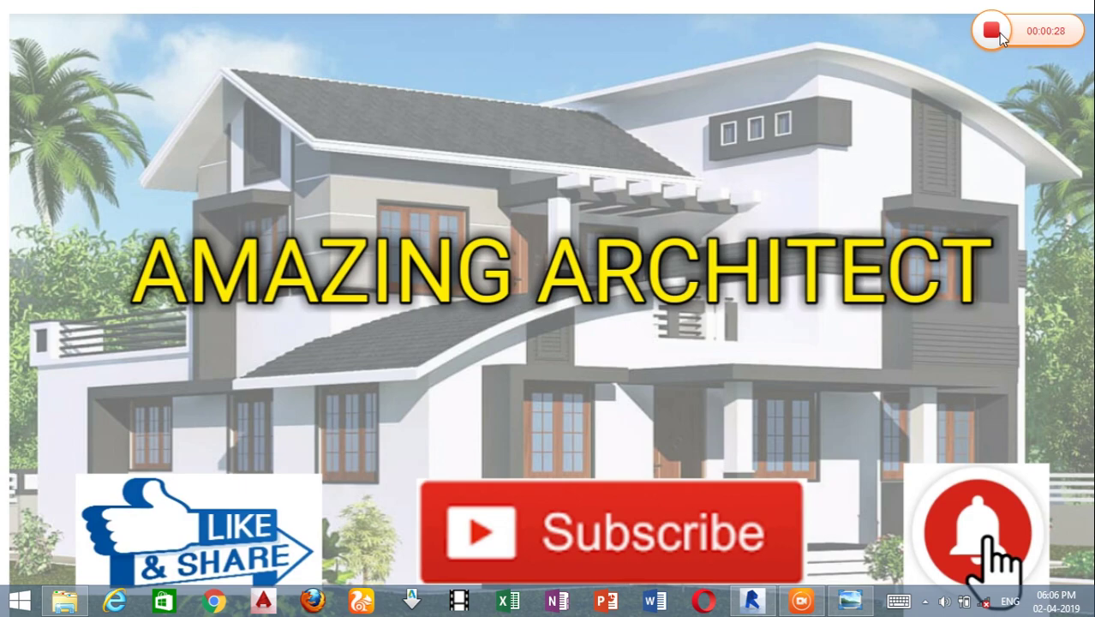
Step: Switch to Revit and draw a straight horizontal wall about 88' long in the Level 1 floor plan
click(753, 602)
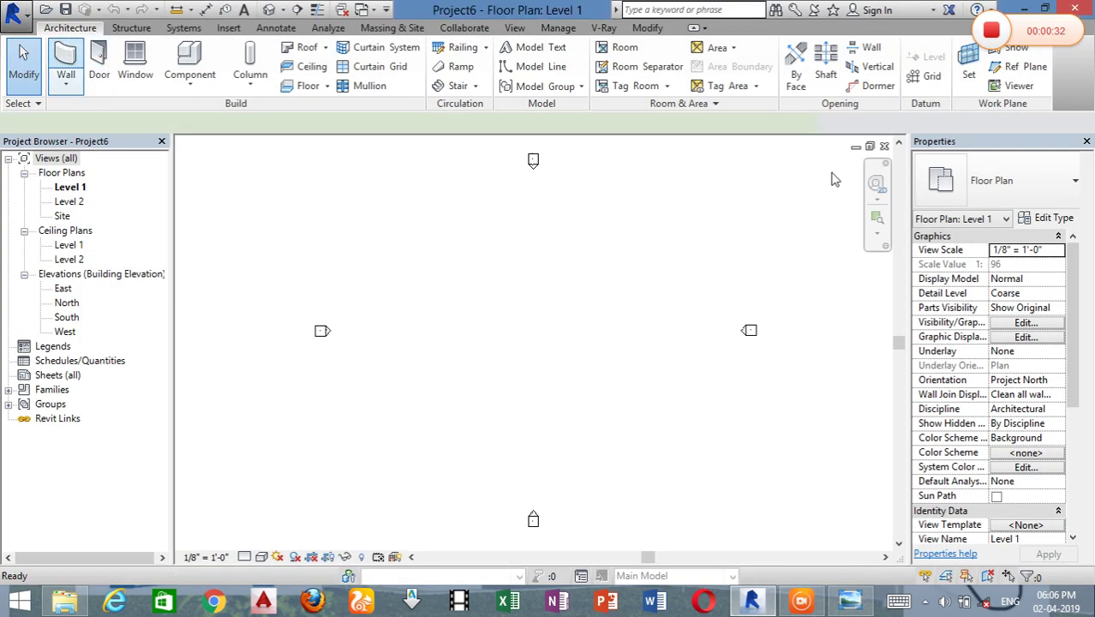
key(w)
key(a)
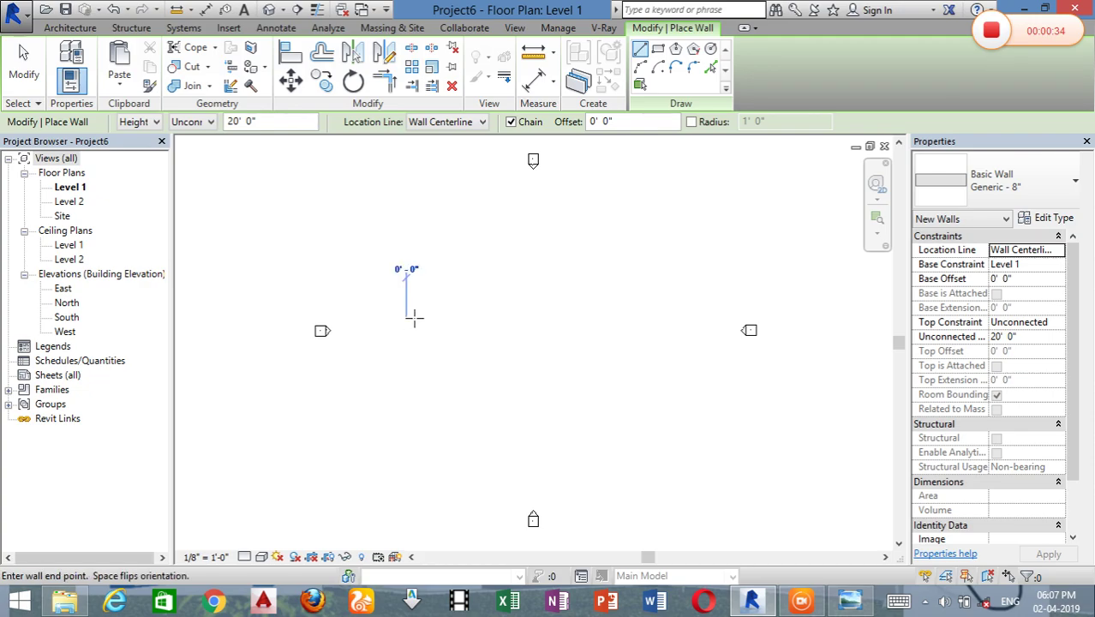
click(629, 319)
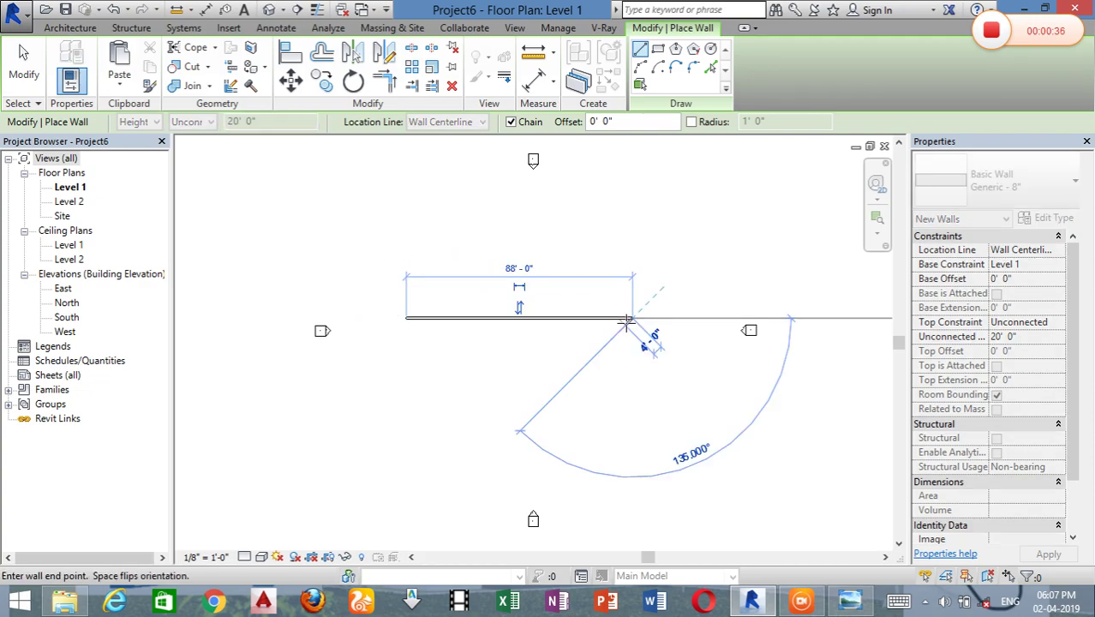
key(Escape)
key(Escape)
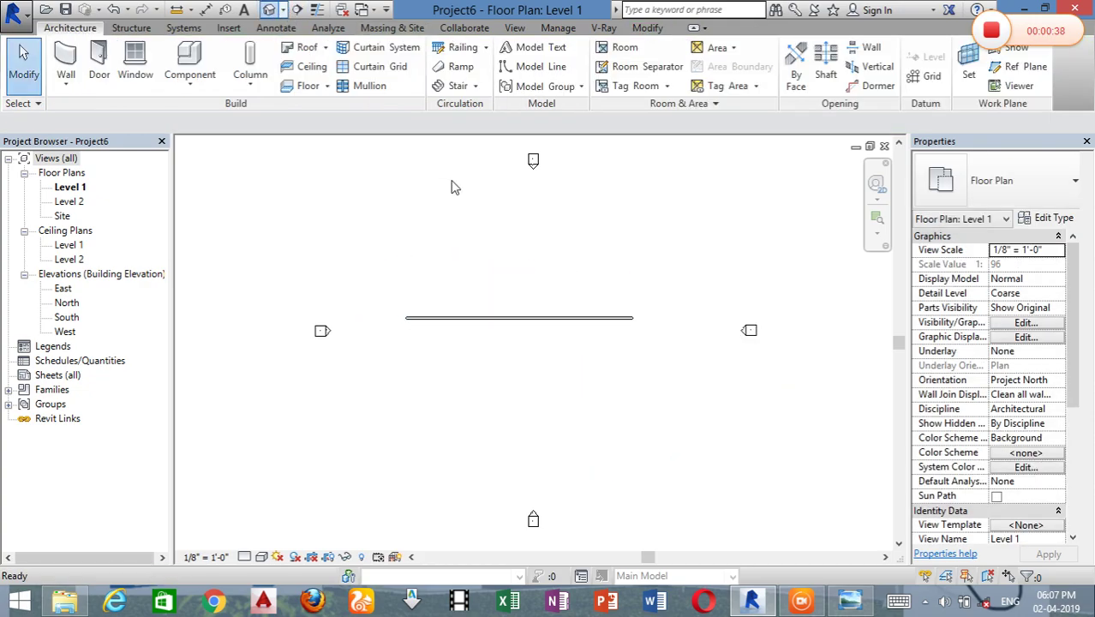
Step: Open the 3D view, apply a shaded visual style and orient the view to the front
key(3)
key(d)
click(261, 557)
click(287, 520)
shift+middle_drag(444, 338, 480, 283)
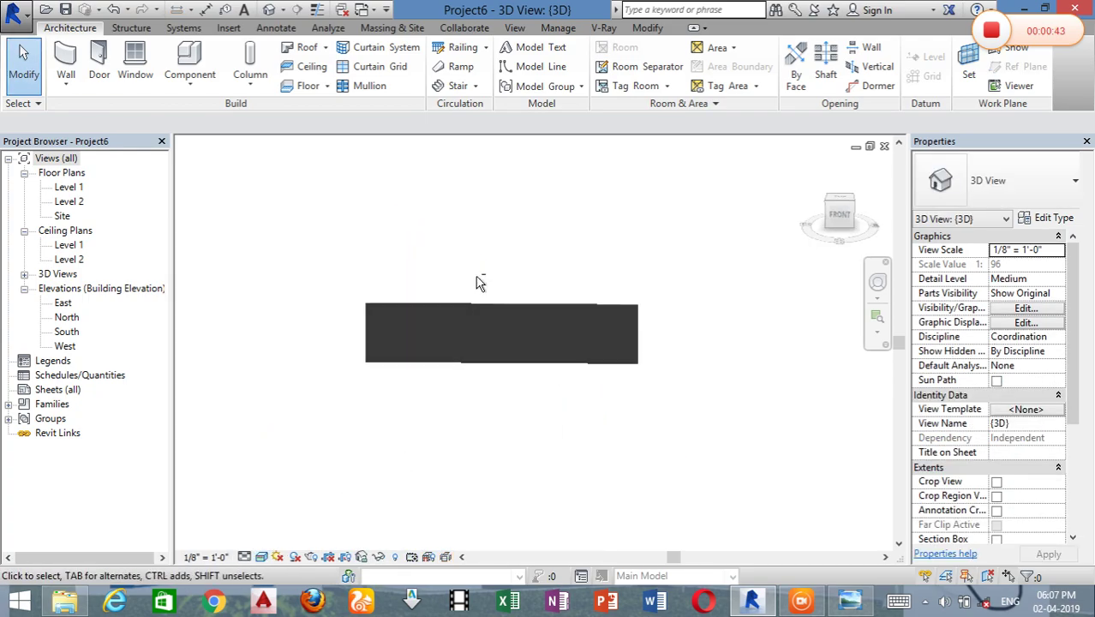
click(839, 215)
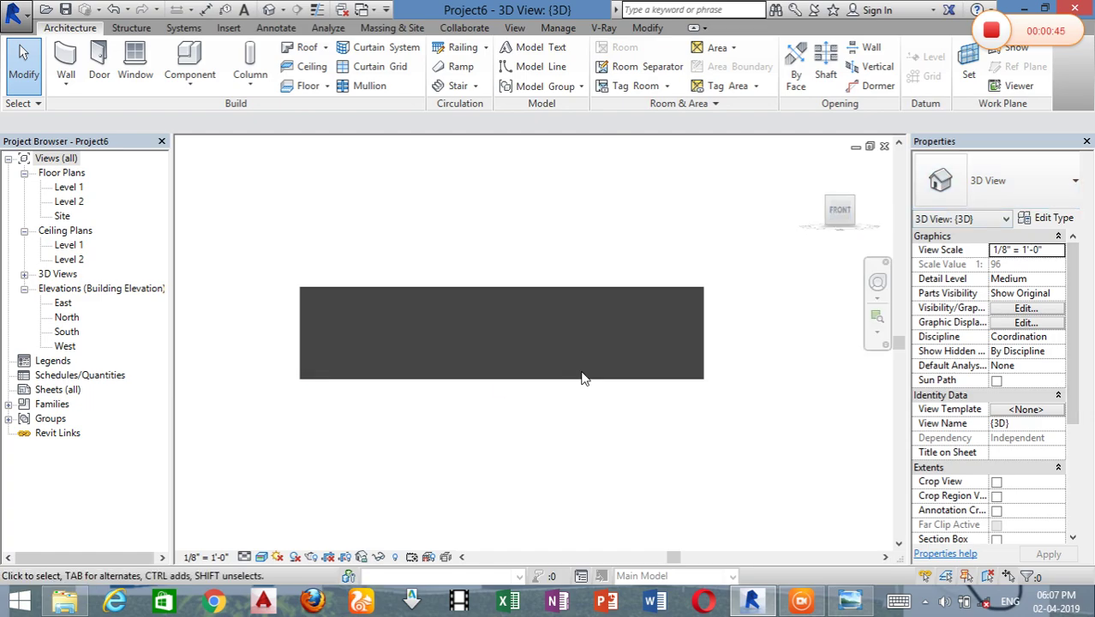
Step: Edit the wall's profile by sketching a six-sided polygon near its left end, and finish to cut a hexagonal opening
click(433, 300)
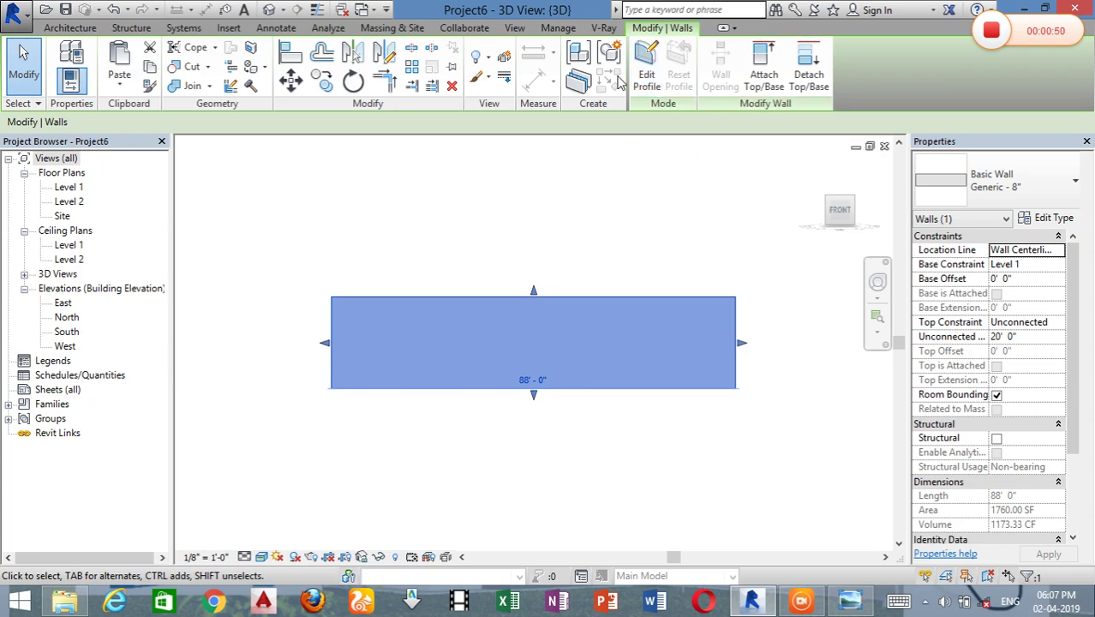
click(650, 79)
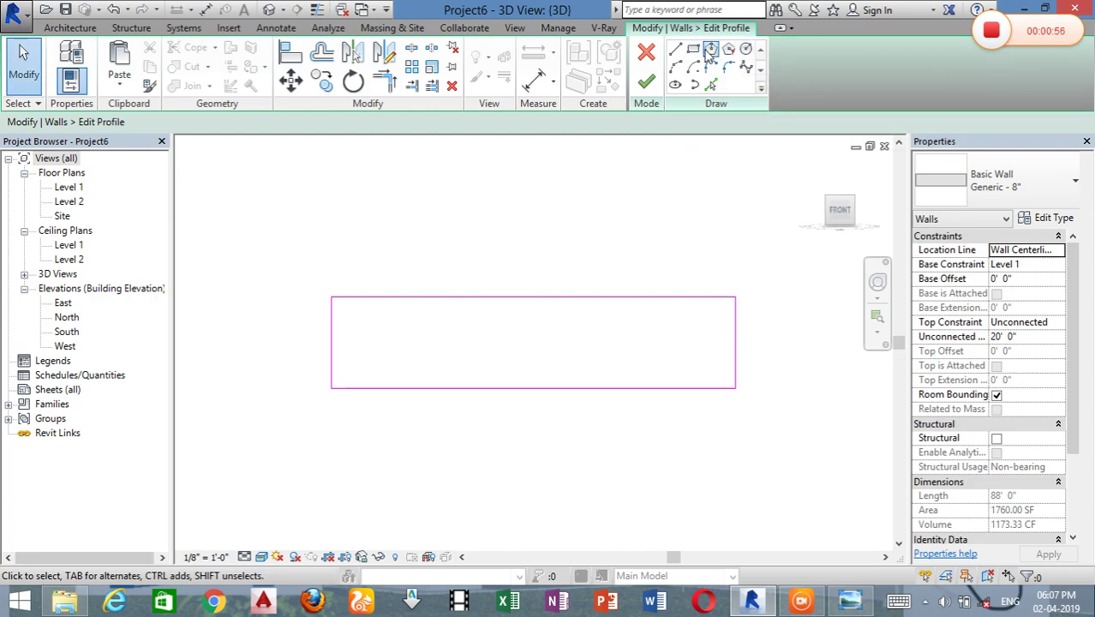
click(415, 334)
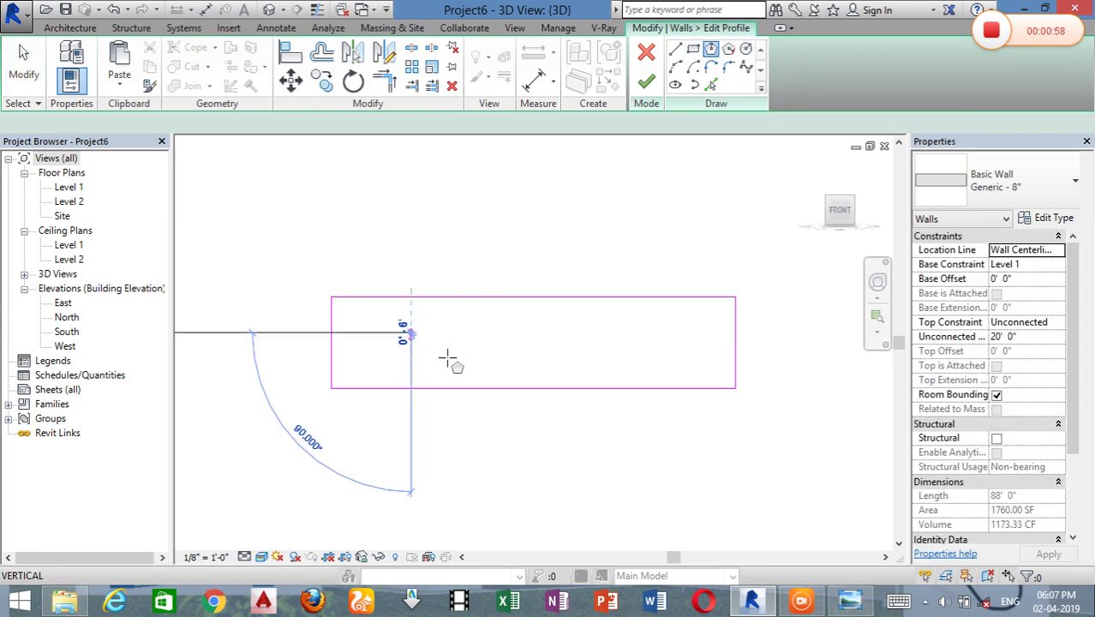
scroll(430, 350, up, 3)
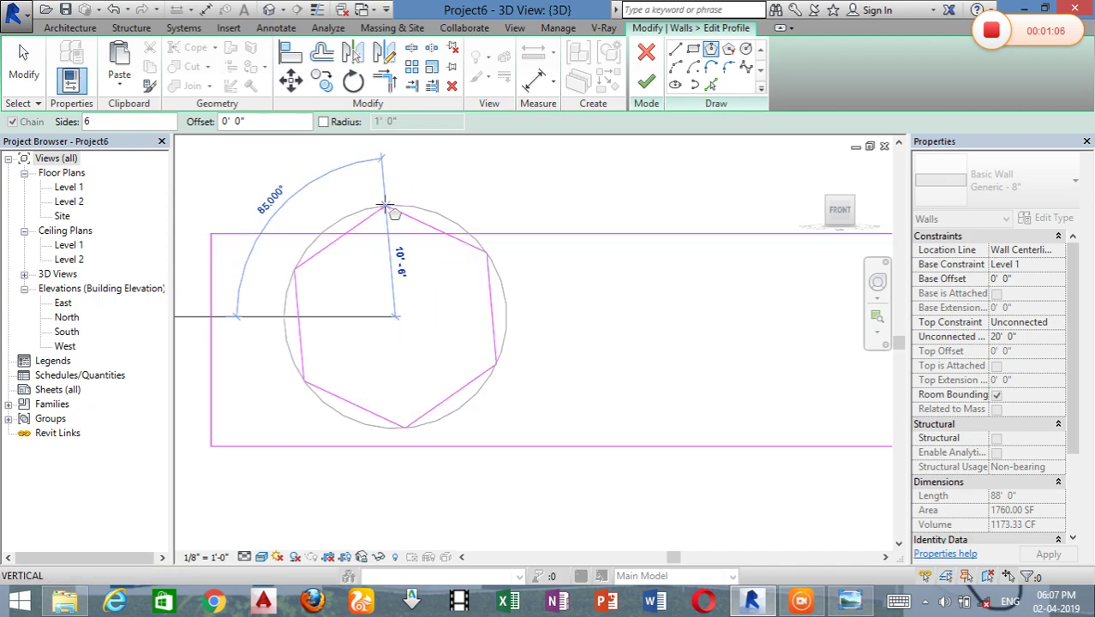
click(395, 273)
click(647, 82)
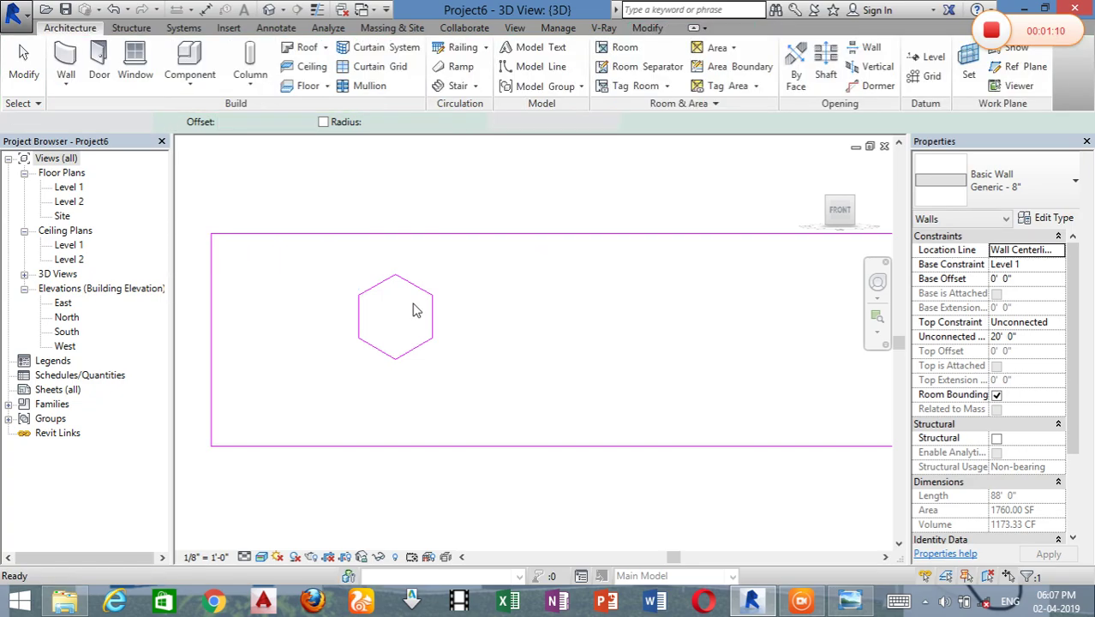
click(433, 230)
key(Escape)
Step: Reopen the wall's profile and sketch a peak of two 45° lines about 9'-6" long beside the hexagon
shift+middle_drag(391, 409, 343, 394)
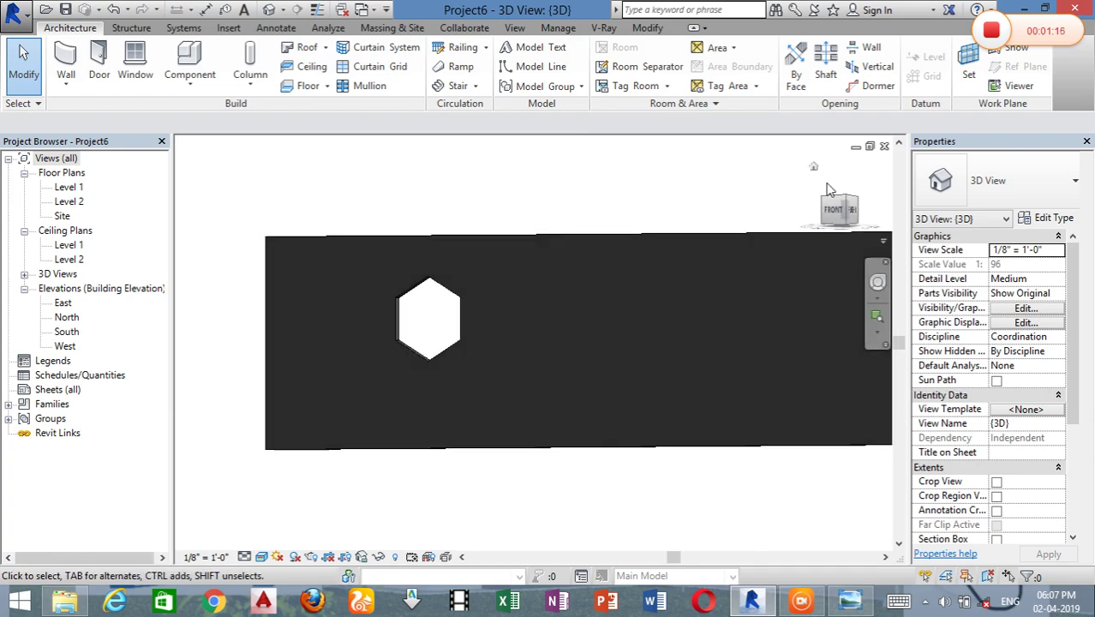
click(839, 210)
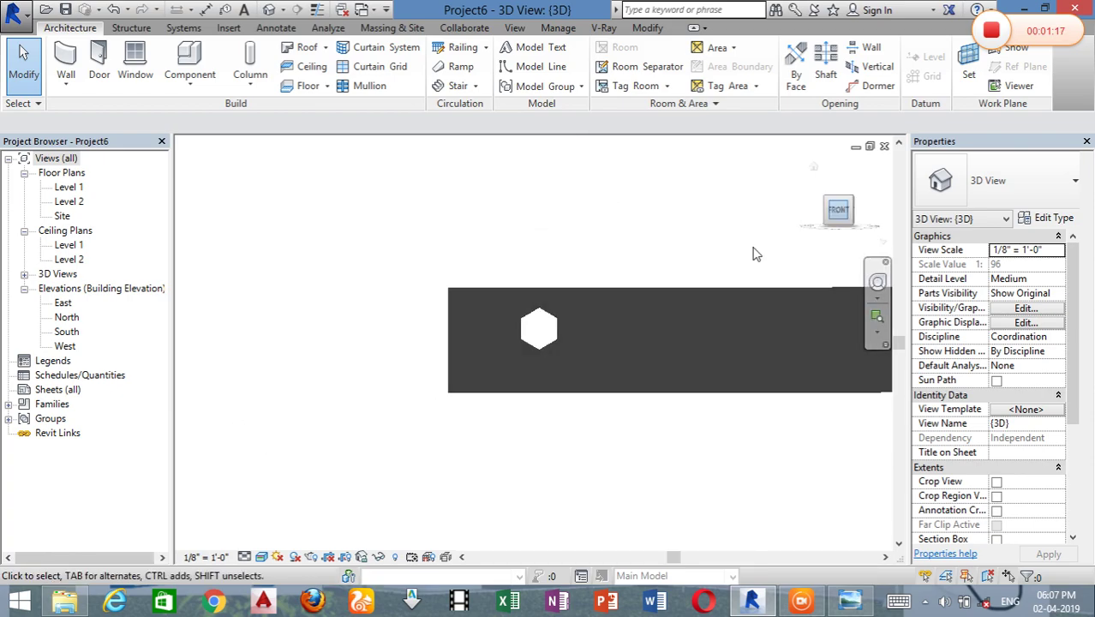
click(577, 292)
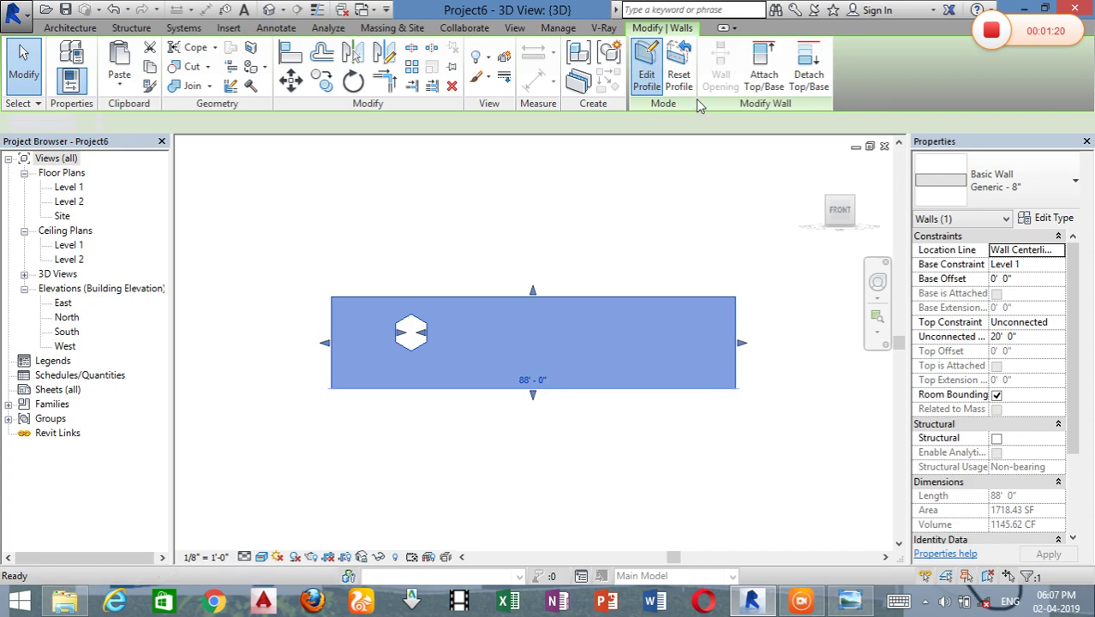
click(647, 67)
scroll(524, 344, up, 3)
click(523, 345)
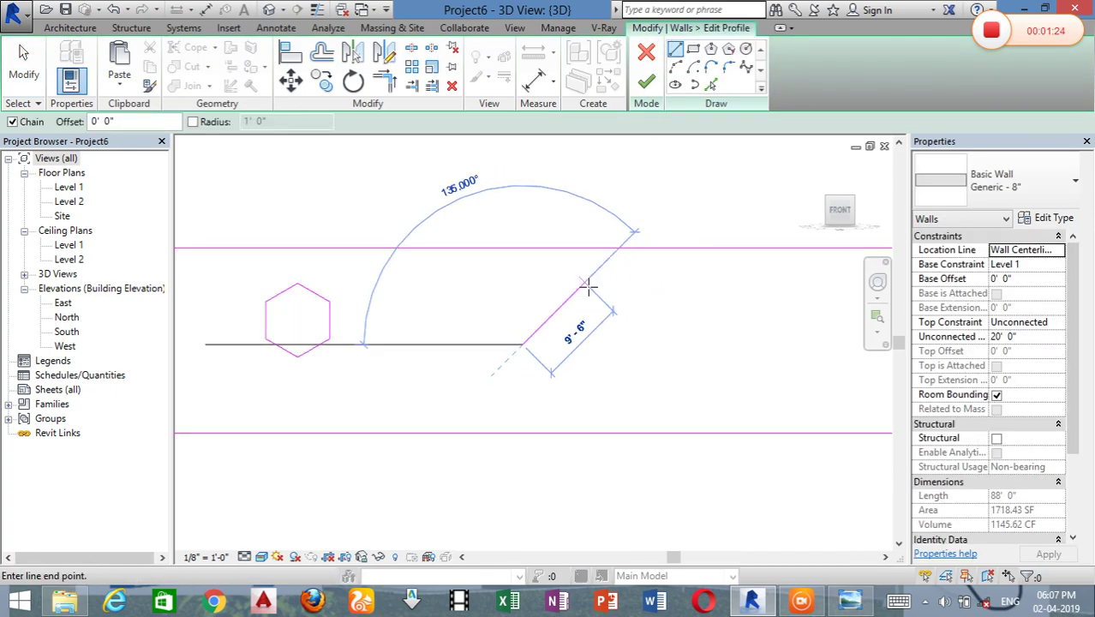
click(585, 284)
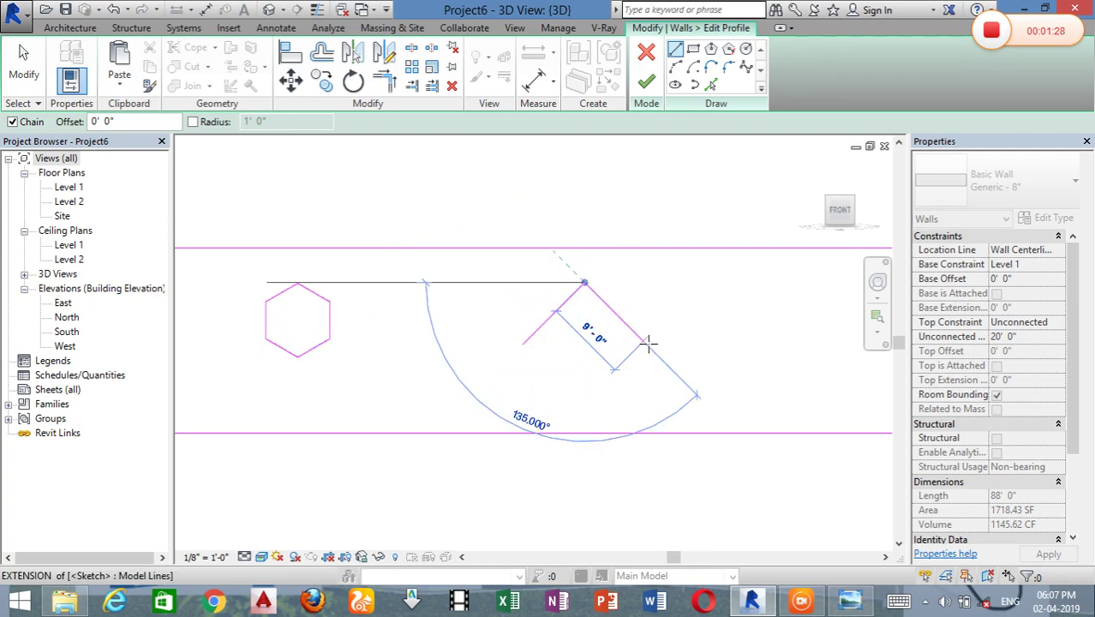
click(649, 344)
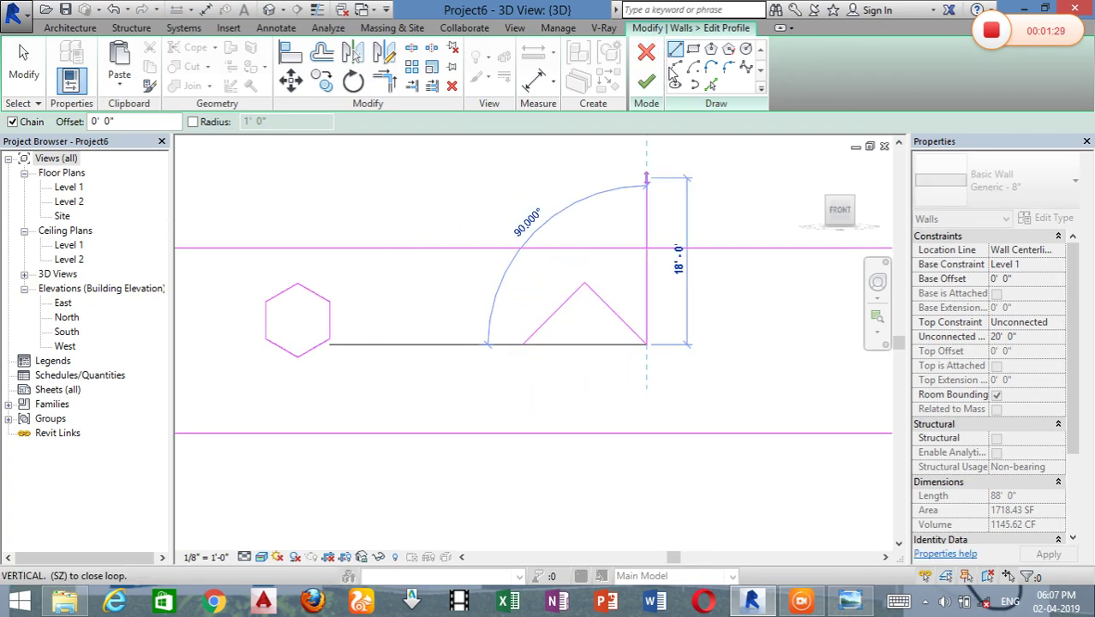
Step: Close the peak underneath with an arc of about 6'-9" radius and finish the profile to cut the opening
click(522, 345)
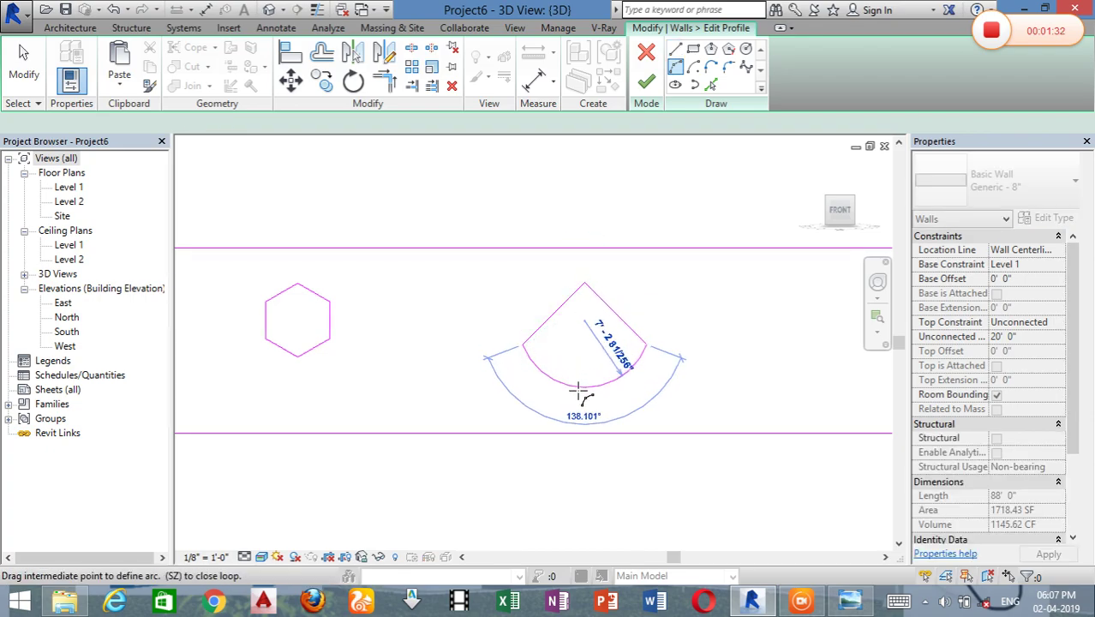
click(577, 397)
click(646, 82)
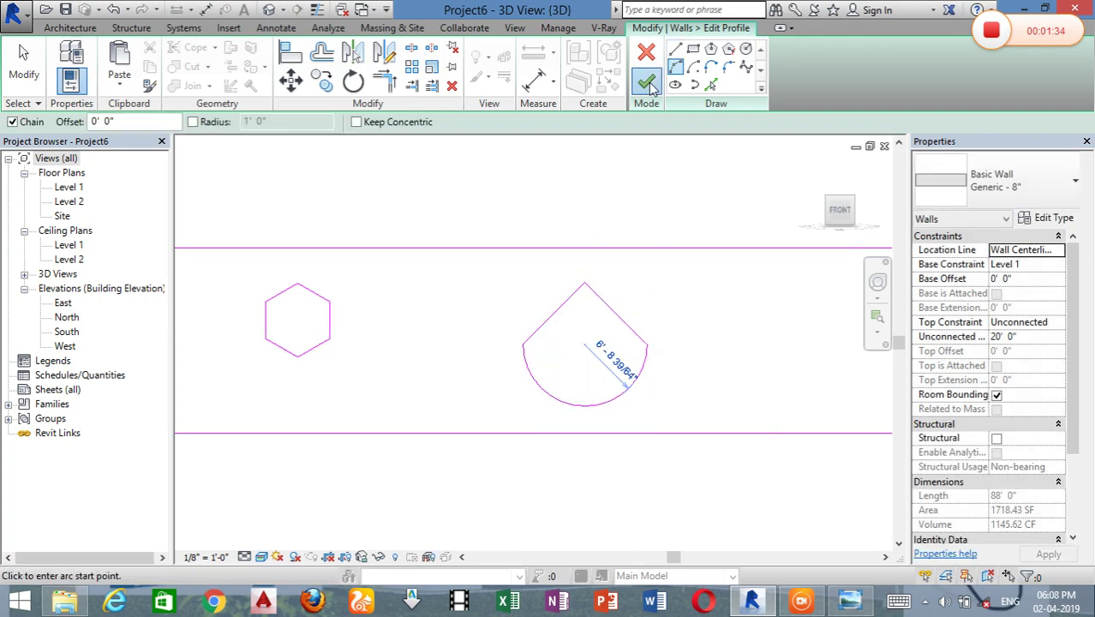
key(Escape)
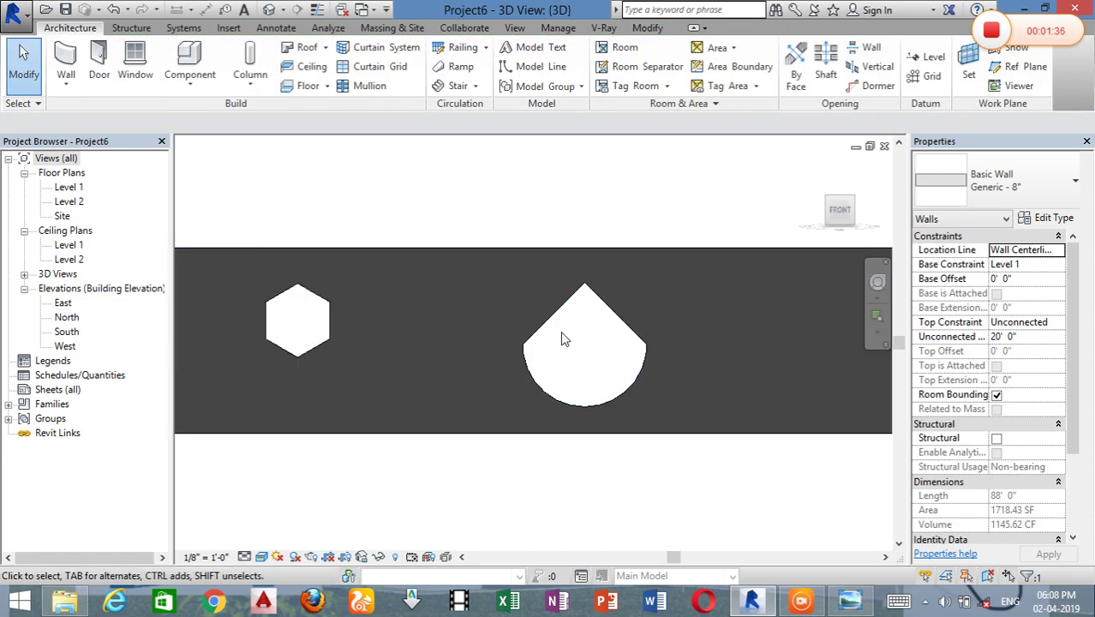
scroll(561, 340, down, 3)
shift+middle_drag(562, 339, 527, 260)
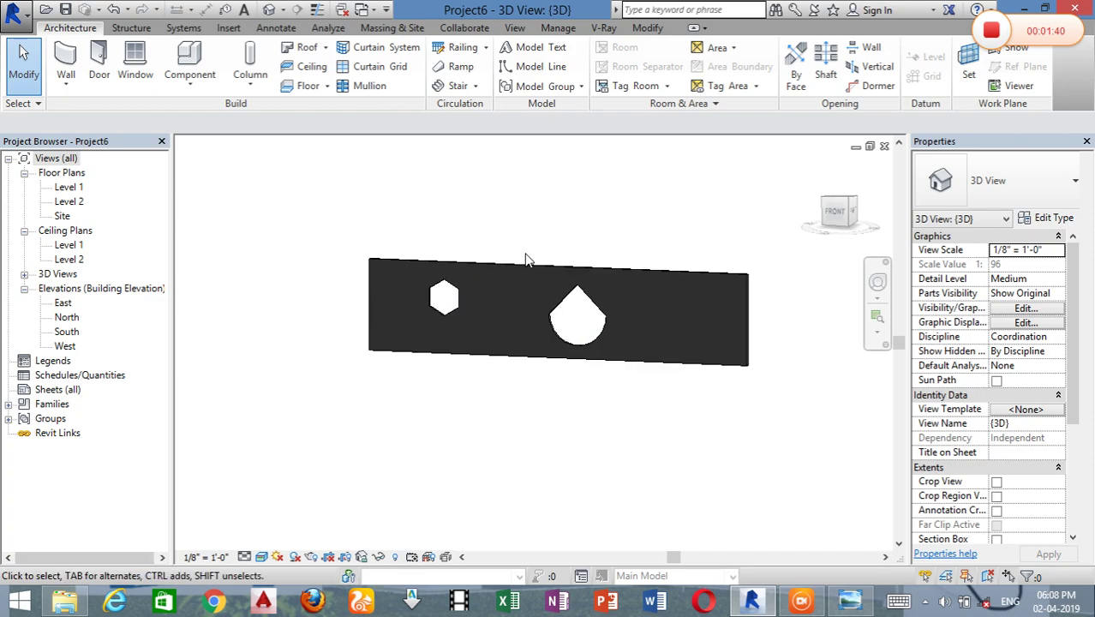
Step: Delete the wall with the openings and draw a new straight wall about 108'-6" long in the 3D view
click(518, 263)
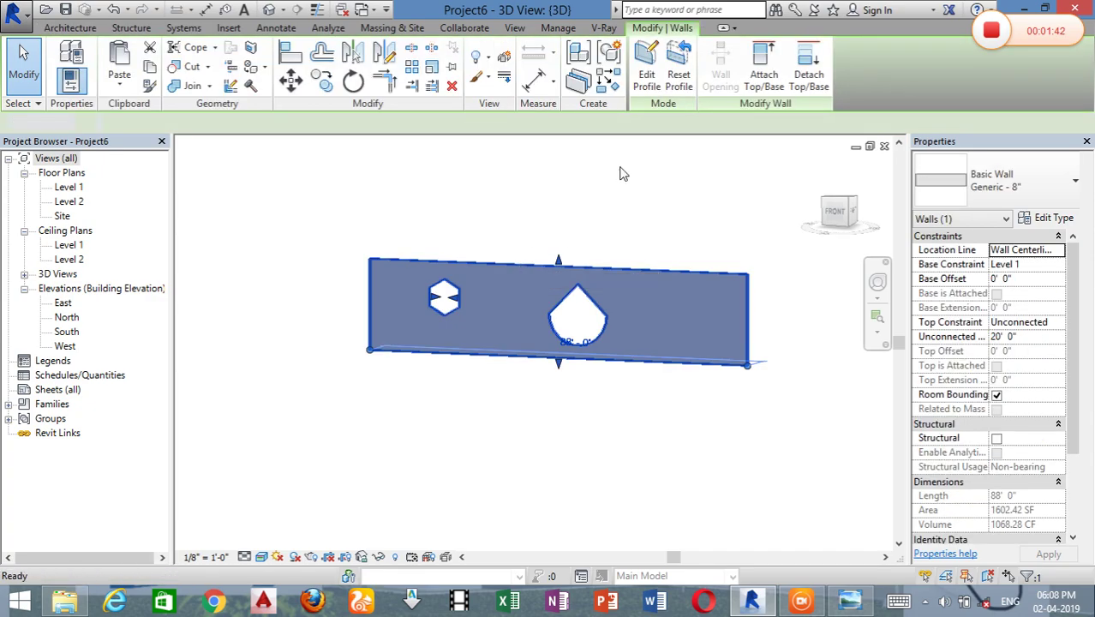
key(Delete)
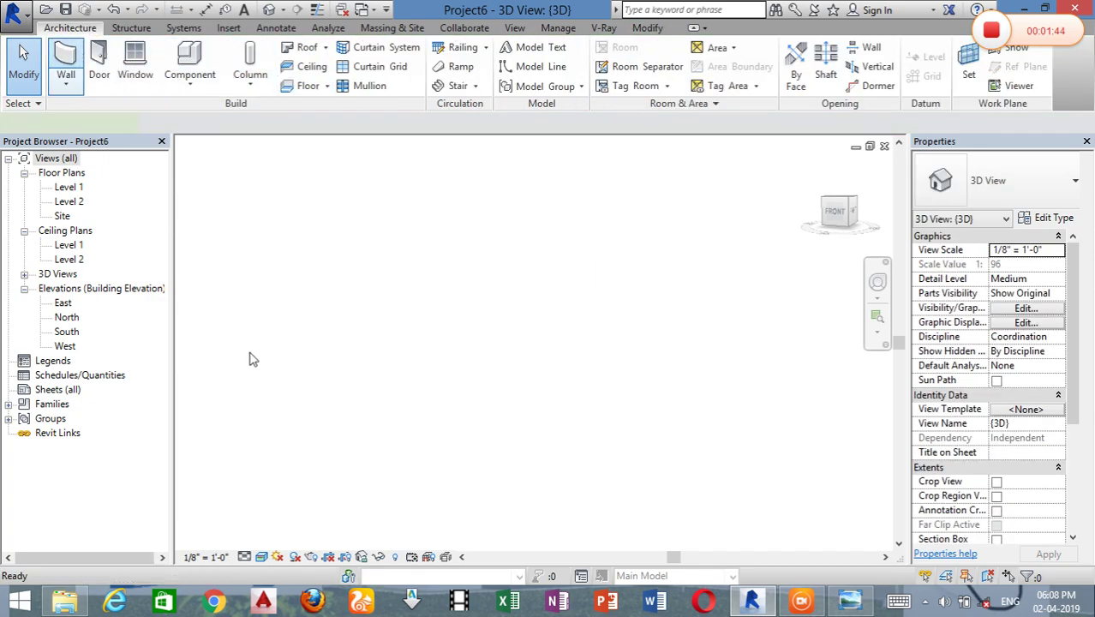
key(w)
key(a)
click(273, 348)
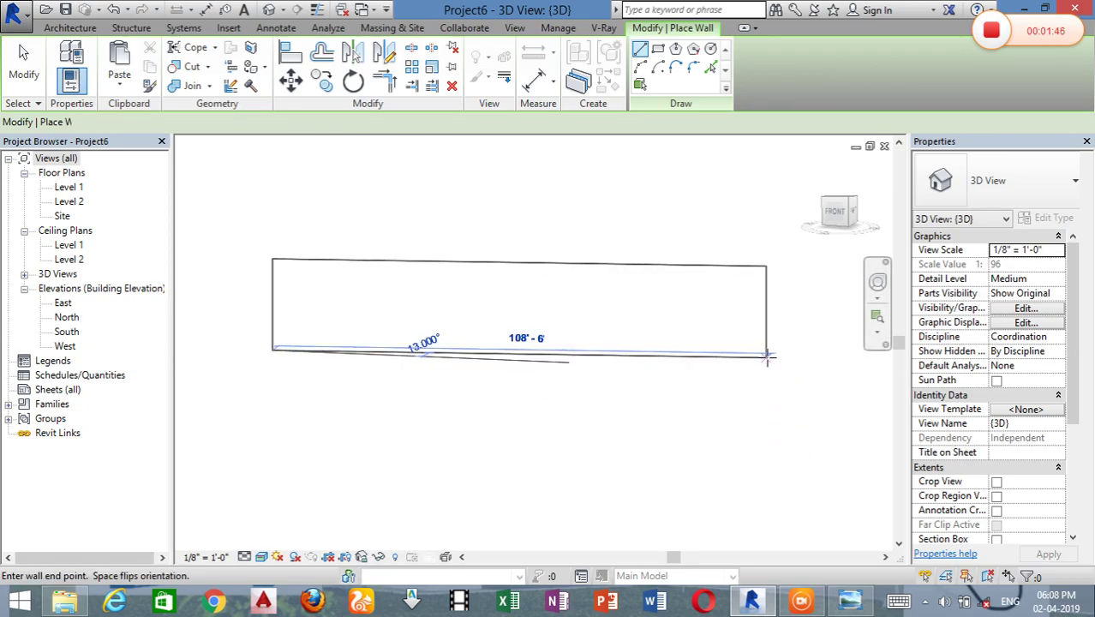
click(767, 357)
key(Escape)
key(Escape)
scroll(481, 262, up, 2)
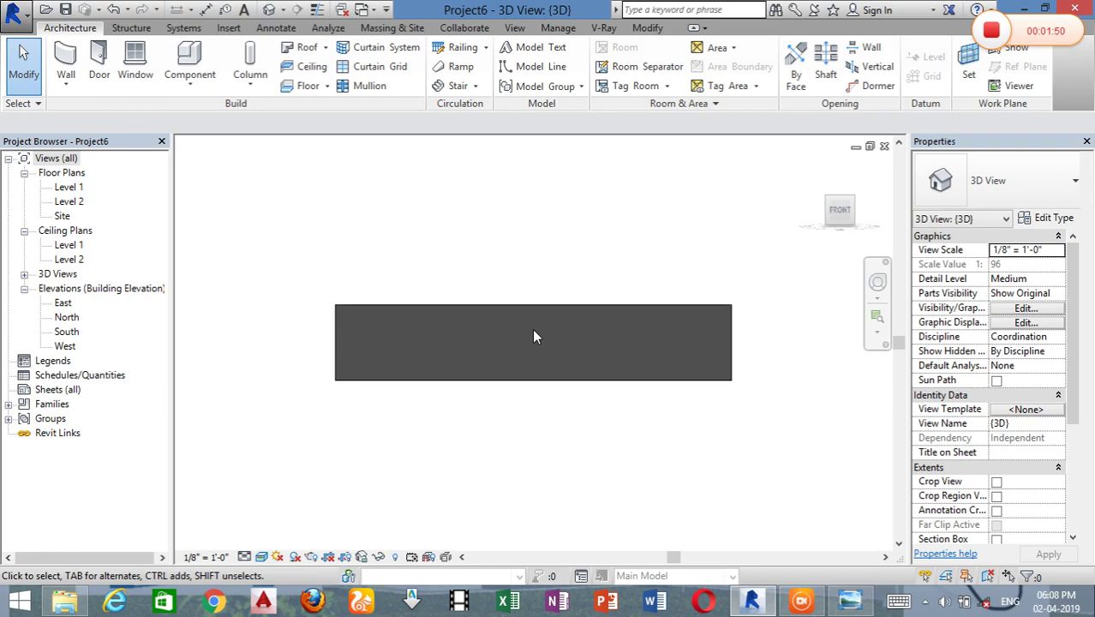
Step: Edit the new wall's profile, sketching a vertical line down from its top edge near the left end and an upward-bulging arc of about 17'-10" radius
click(359, 372)
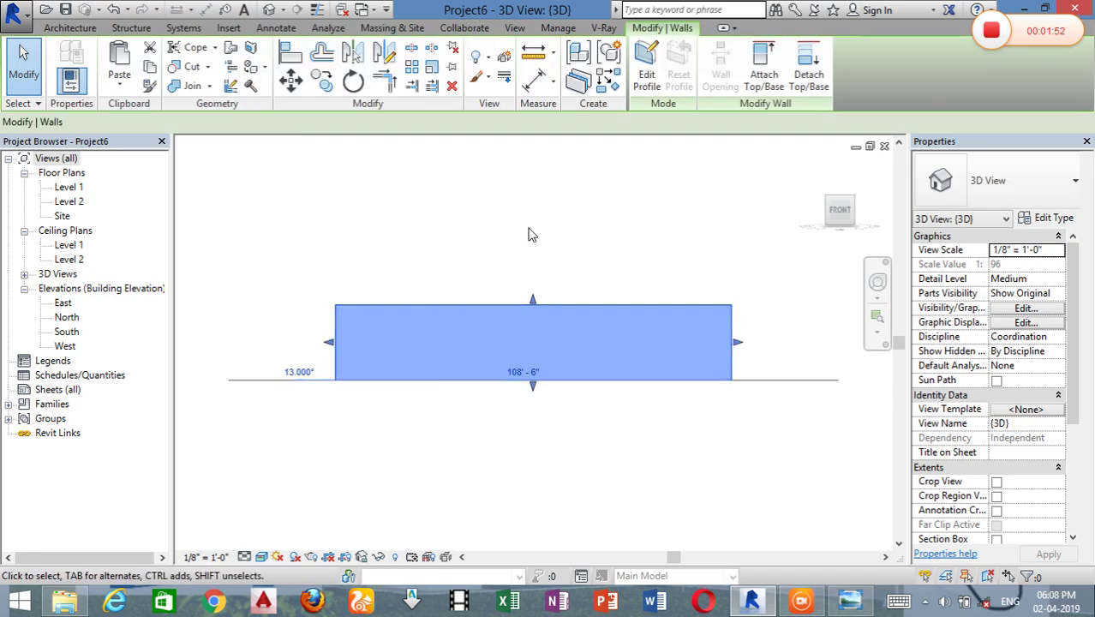
click(641, 69)
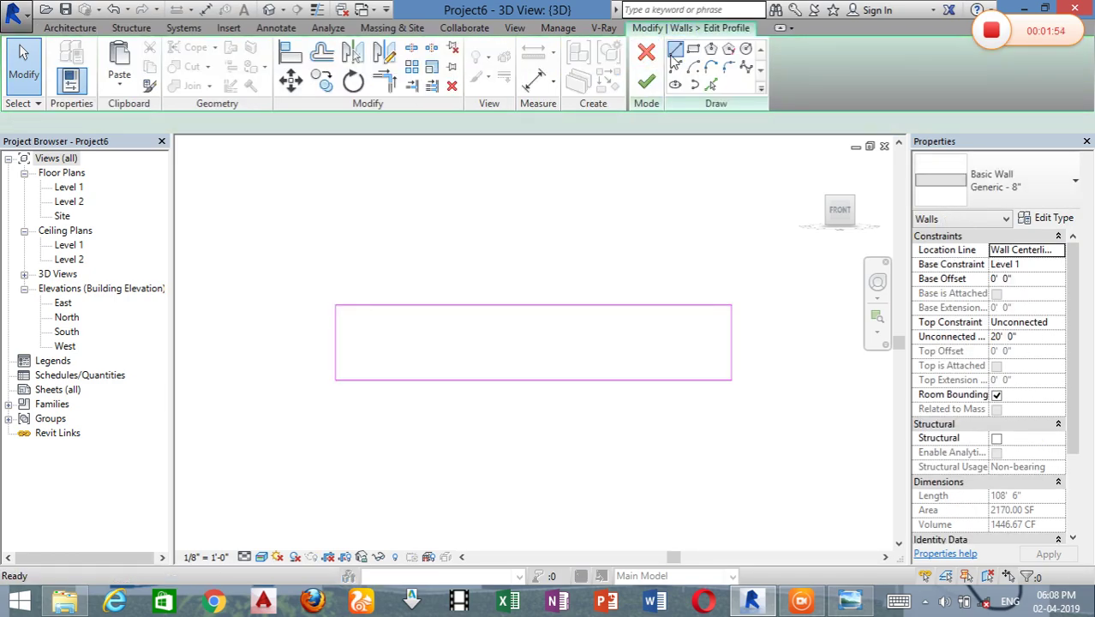
click(359, 305)
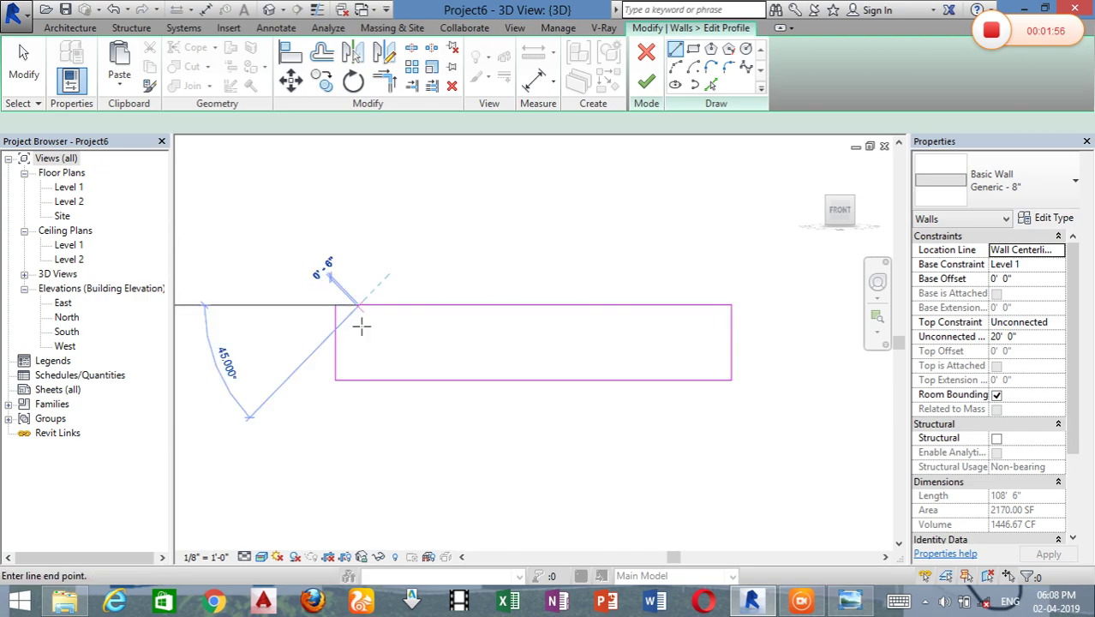
click(676, 67)
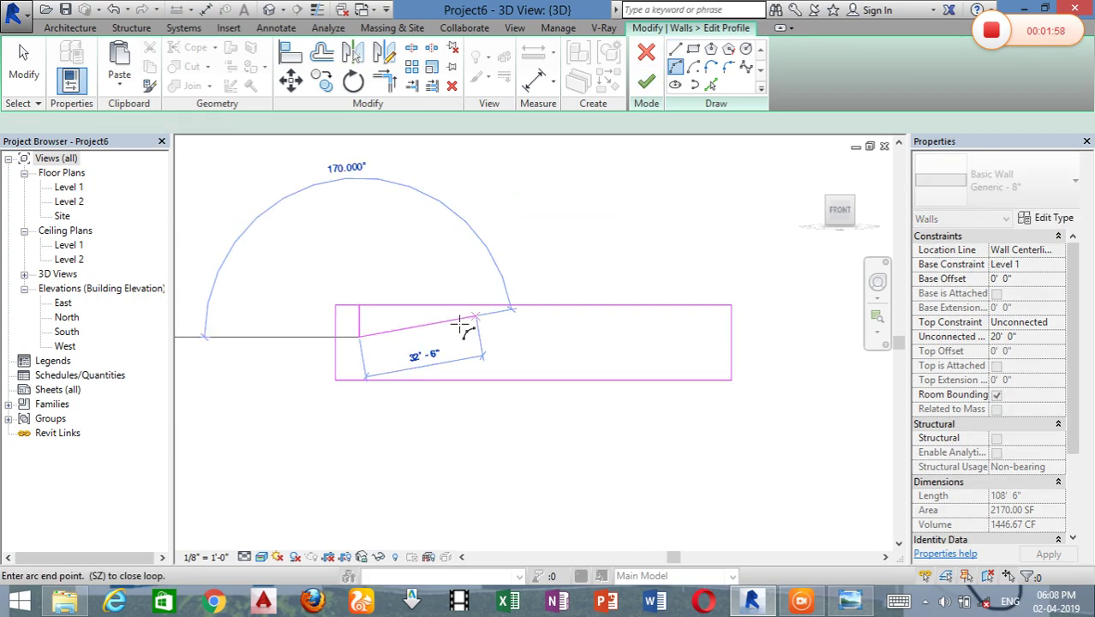
click(447, 337)
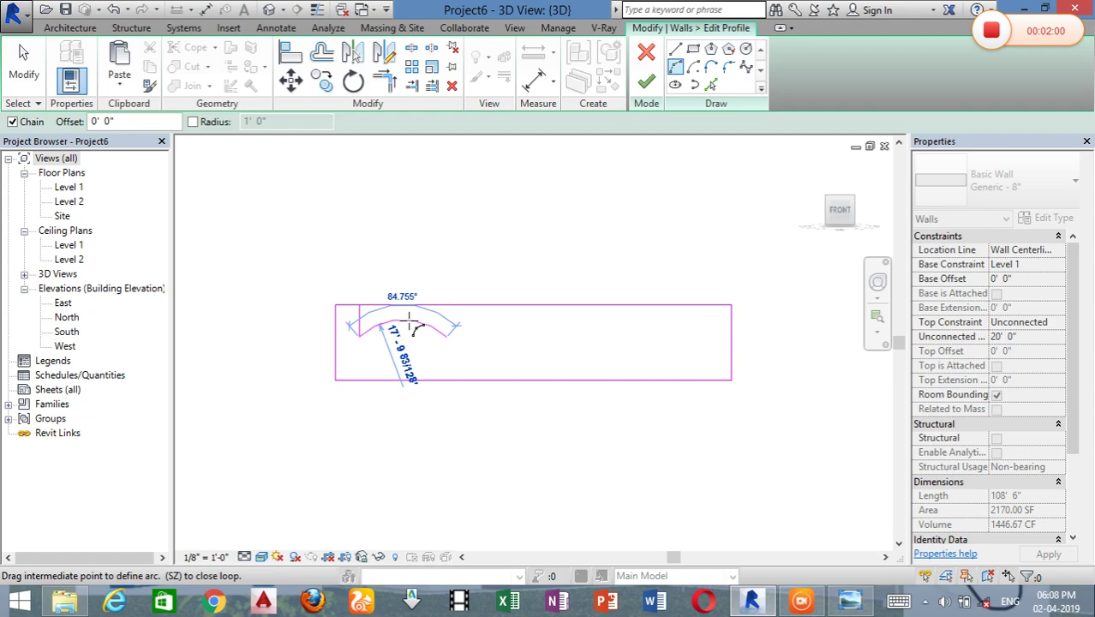
click(448, 312)
key(Escape)
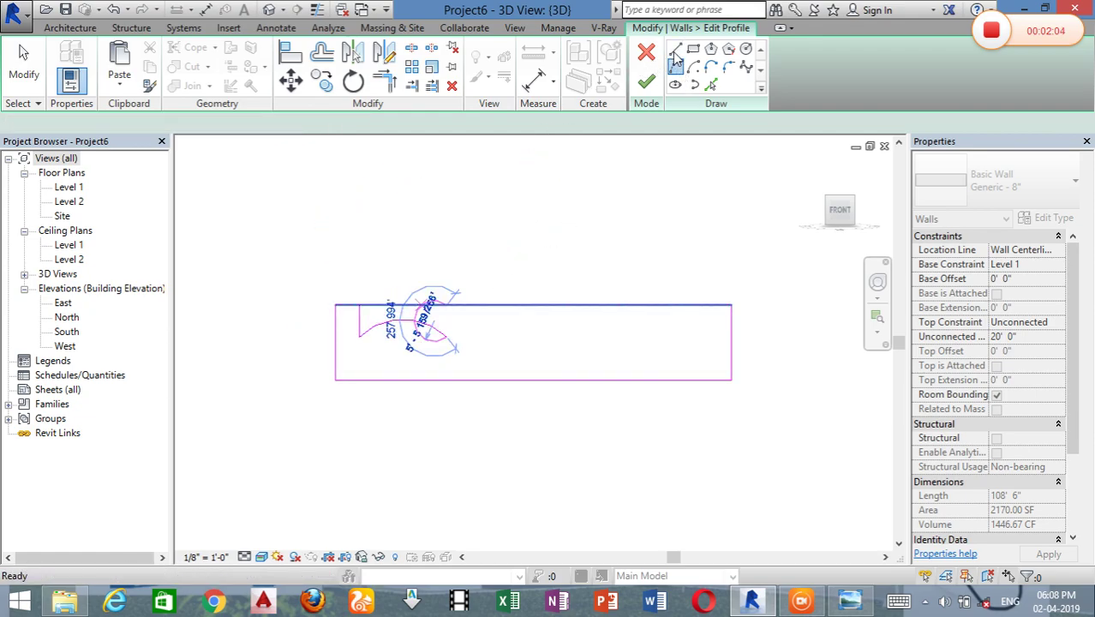
Step: Join the arc's right end to the top edge with a vertical line about 8'-6" long and sketch a similar vertical line beside it
click(447, 336)
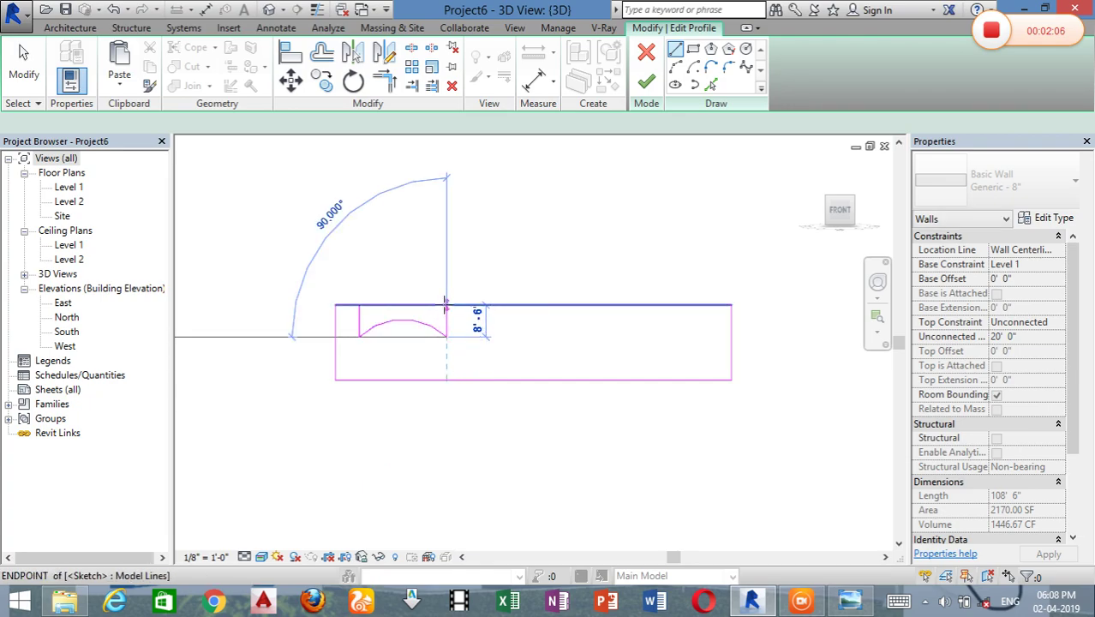
click(445, 305)
click(463, 305)
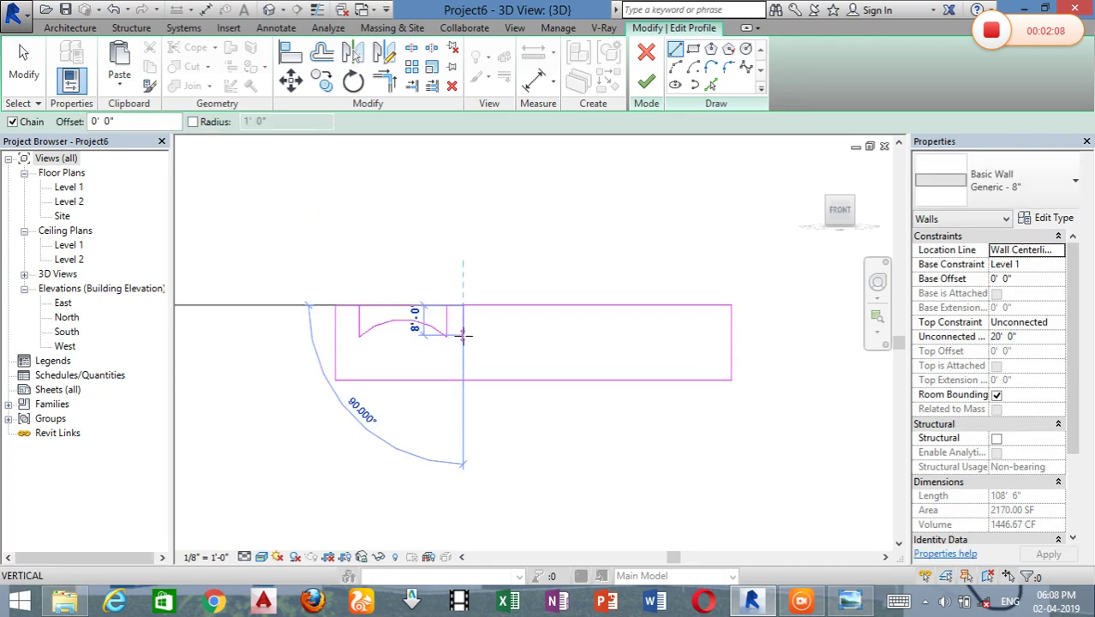
key(Escape)
key(Escape)
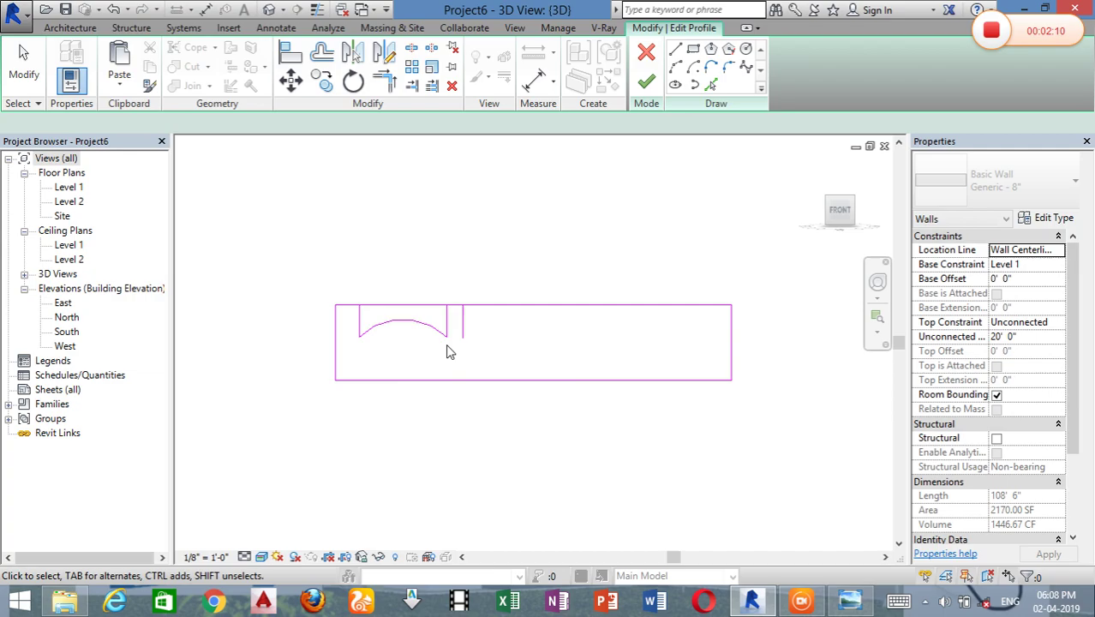
drag(400, 329, 400, 330)
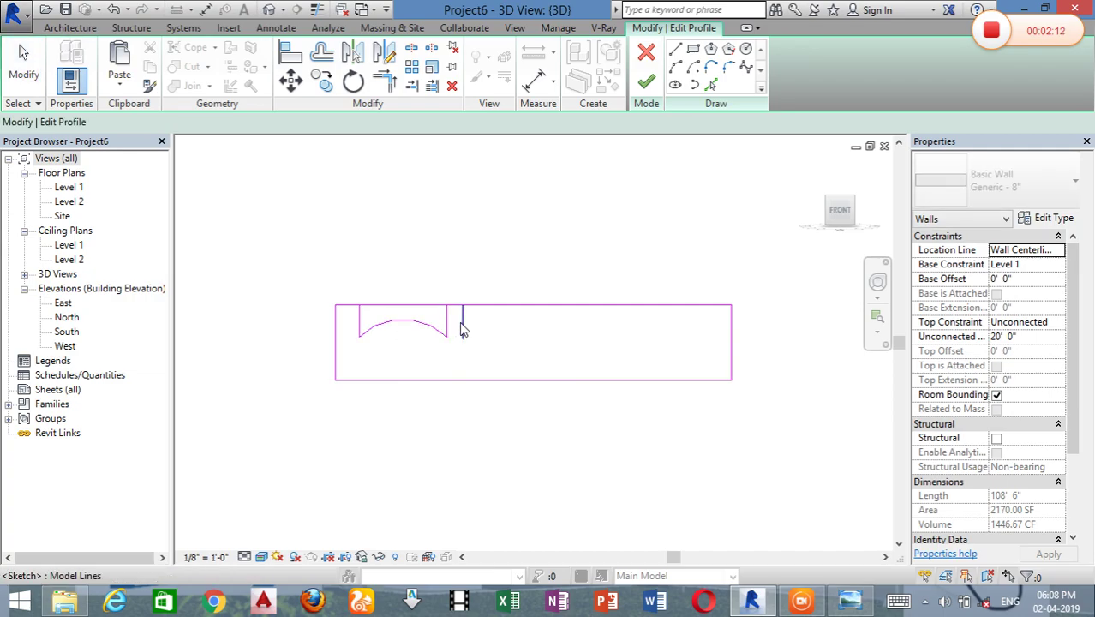
Step: Delete the extra vertical line and copy the arched notch horizontally along the wall's top edge, leaving a gap of about 7'-0" between the notches
click(463, 325)
key(Delete)
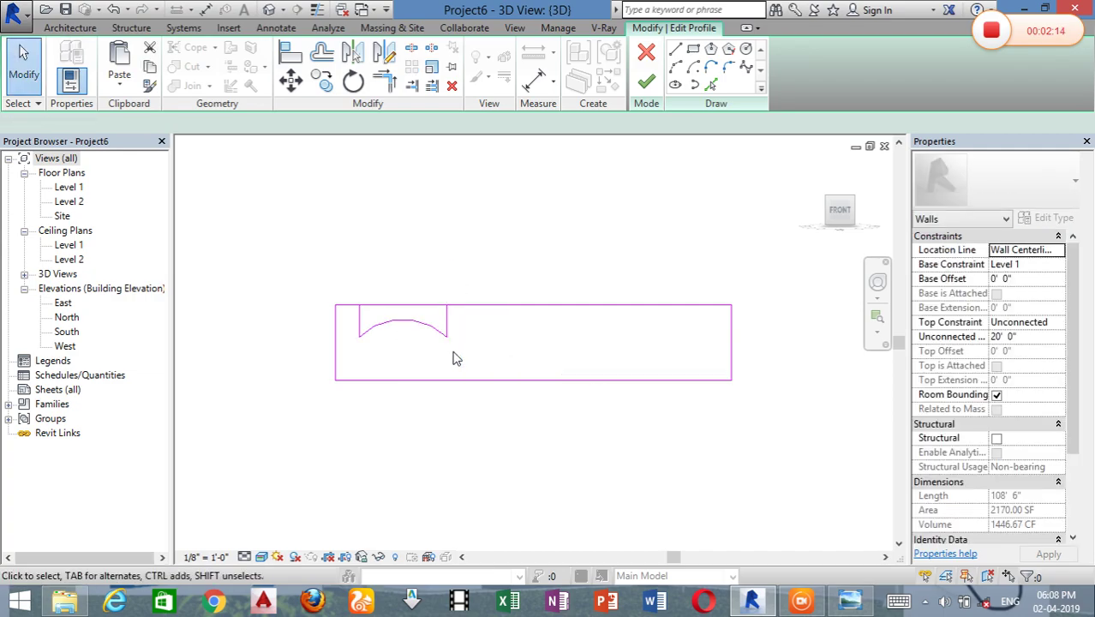
drag(454, 351, 354, 319)
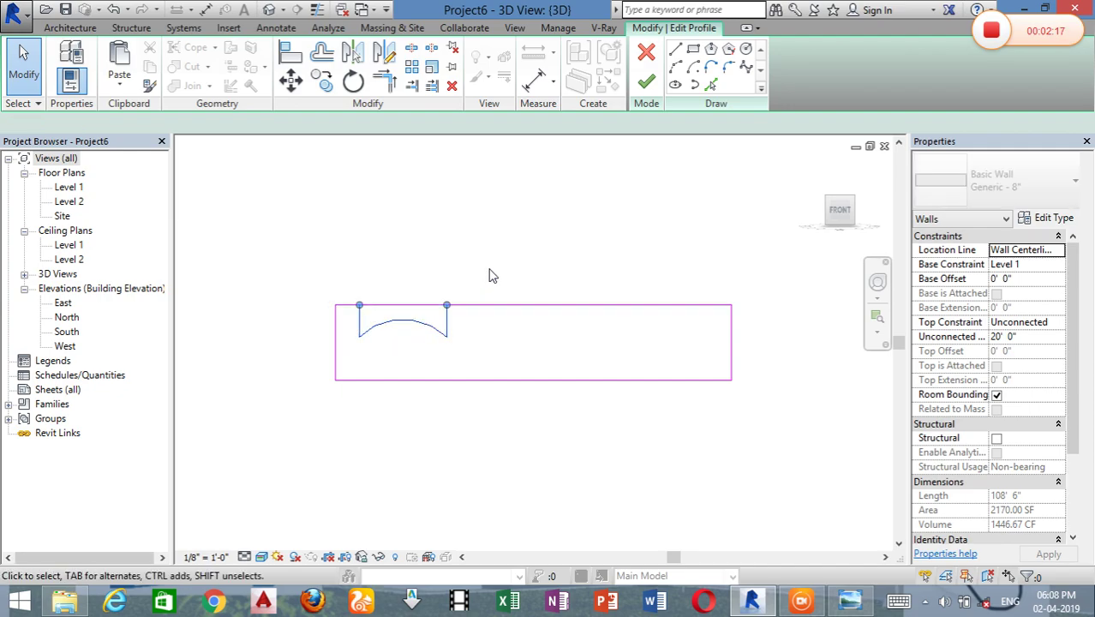
key(m)
key(v)
click(360, 340)
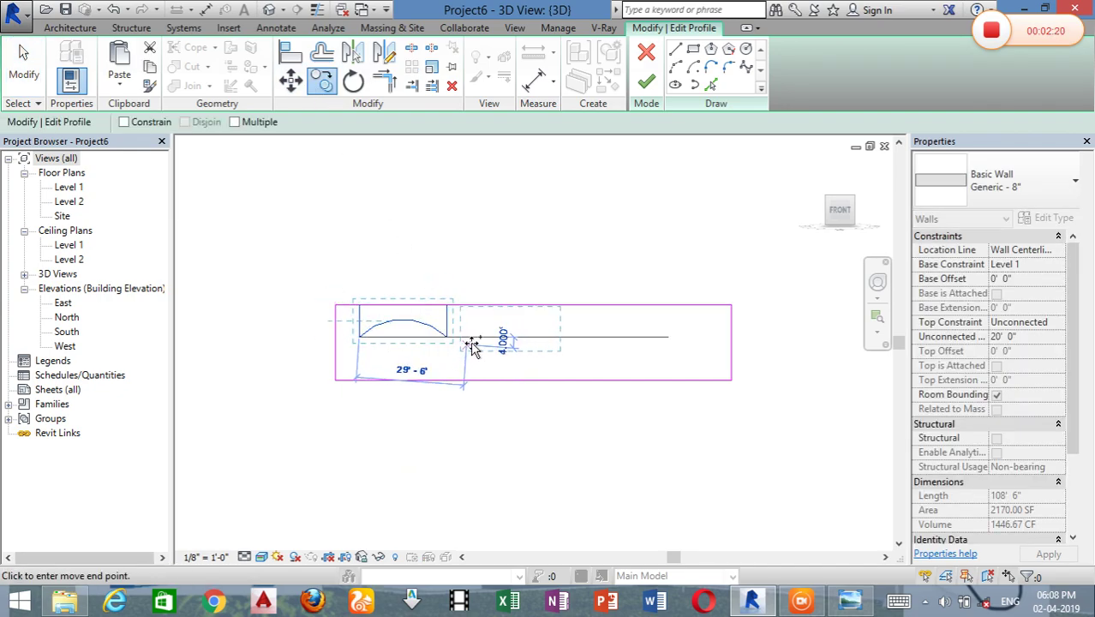
click(473, 340)
key(Escape)
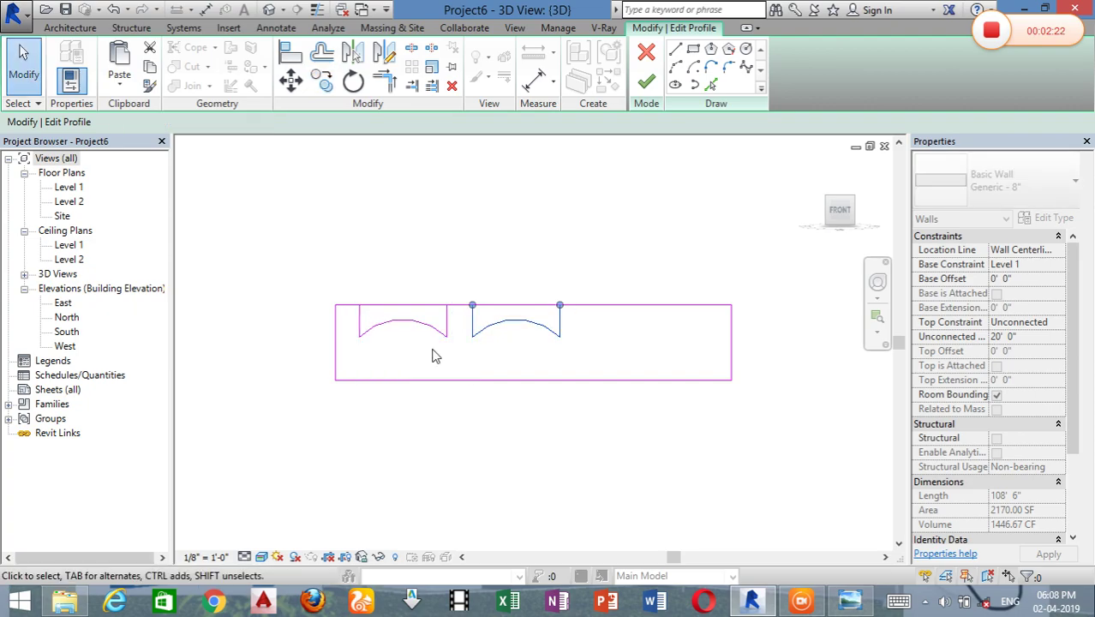
key(Escape)
scroll(449, 331, up, 2)
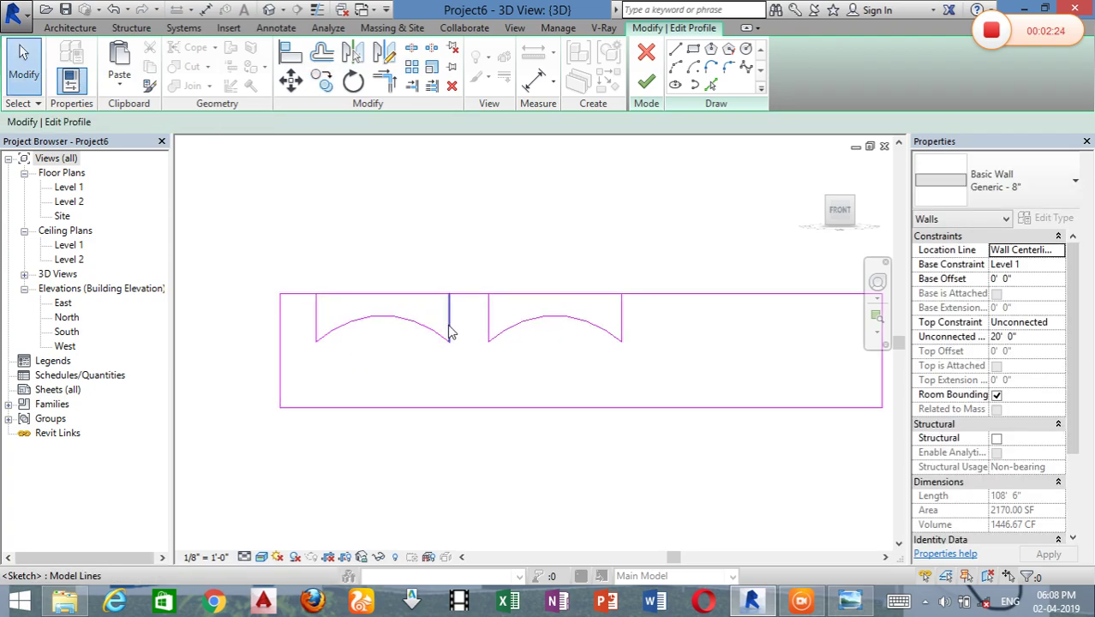
Step: Try to finish the profile, dismiss the error, and trim the top edge to the first notch's left line, unjoining the elements
click(647, 86)
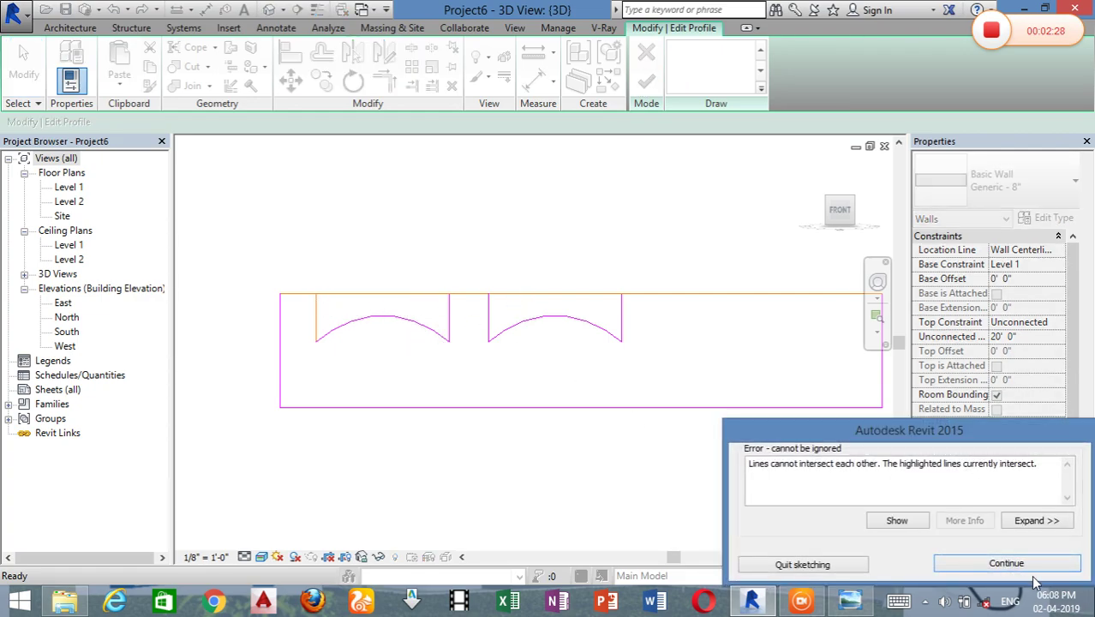
click(1007, 563)
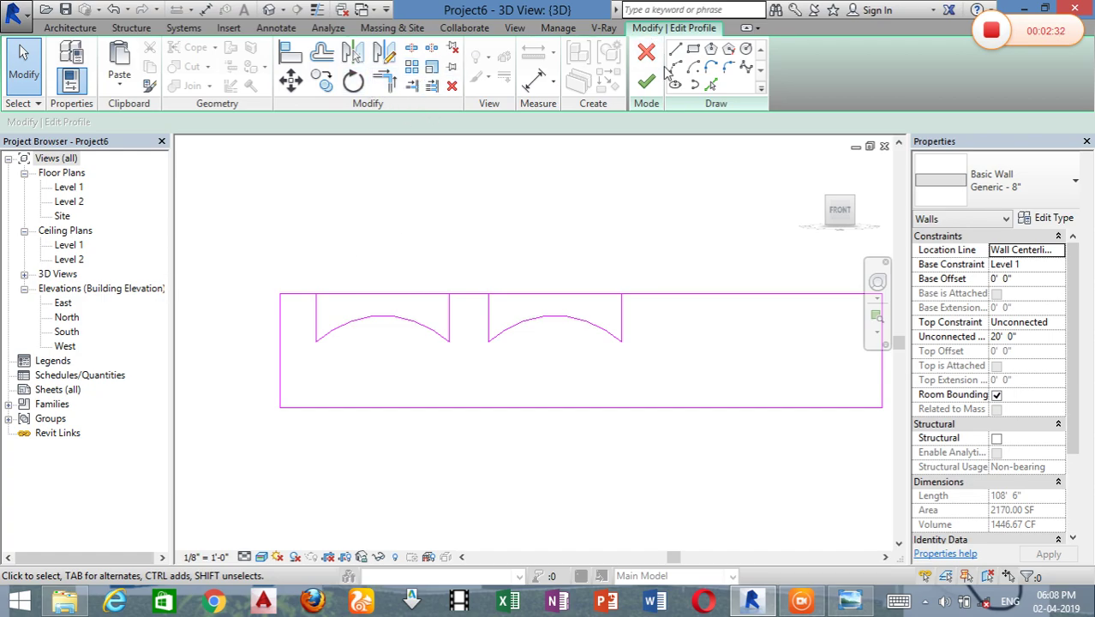
click(382, 91)
click(307, 294)
click(317, 300)
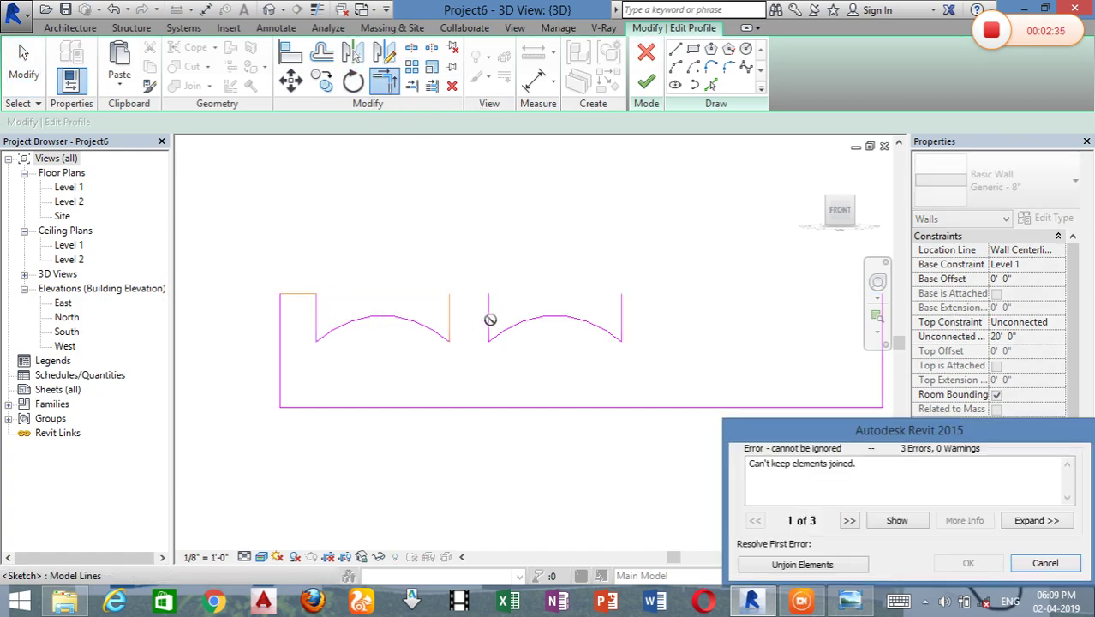
click(811, 569)
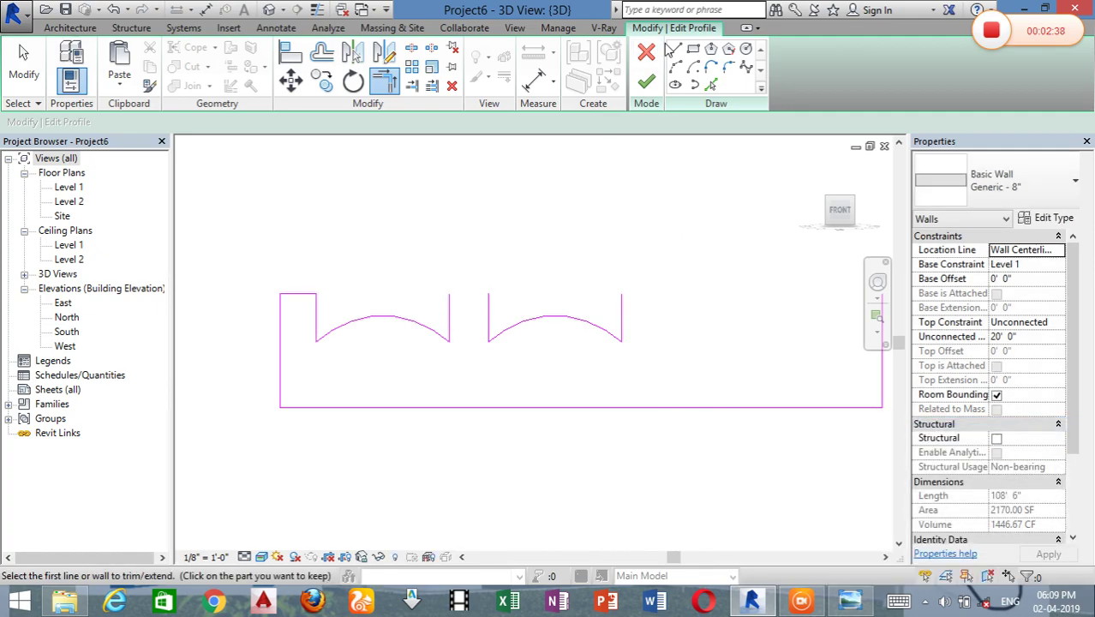
Step: Bridge the two notches with a 7'-0" top line, and sketch a short top line and a downward vertical line beyond the second notch
click(676, 52)
click(450, 294)
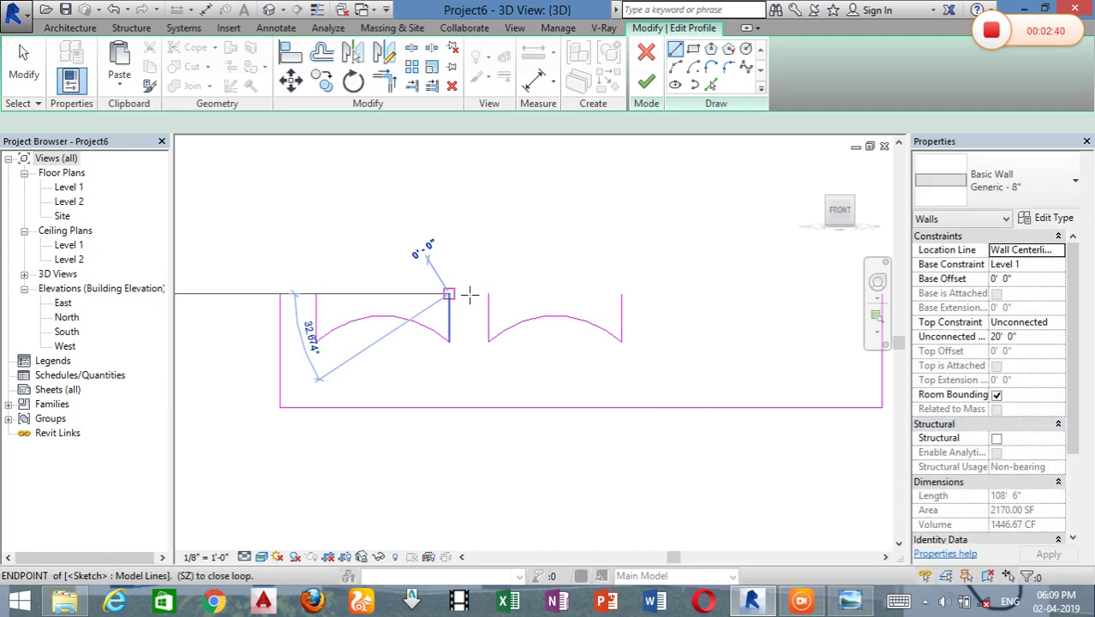
click(490, 294)
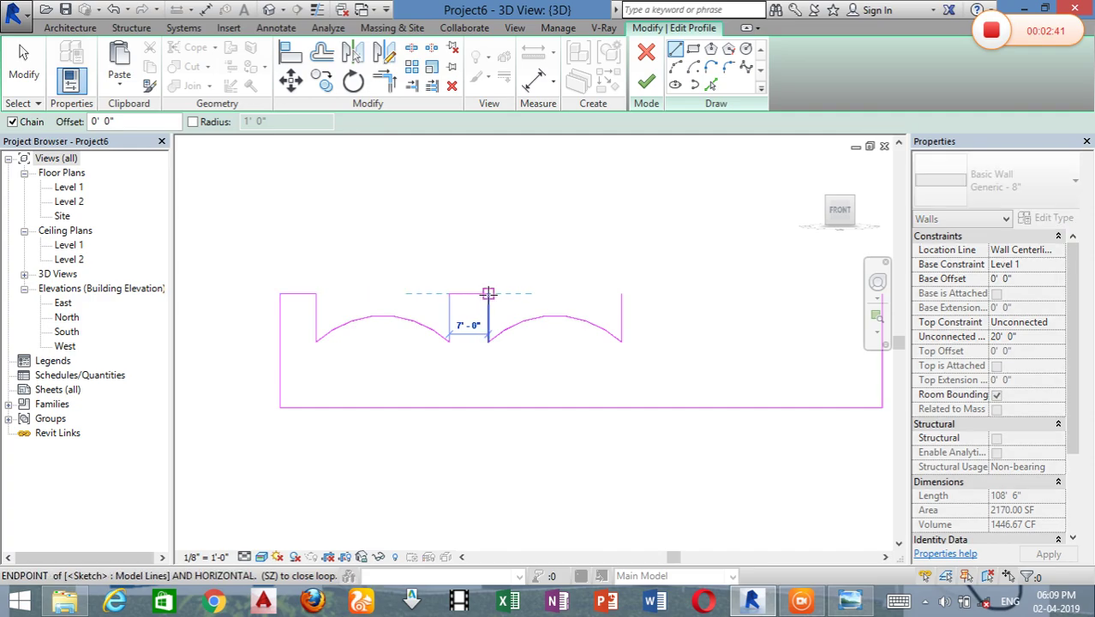
click(652, 294)
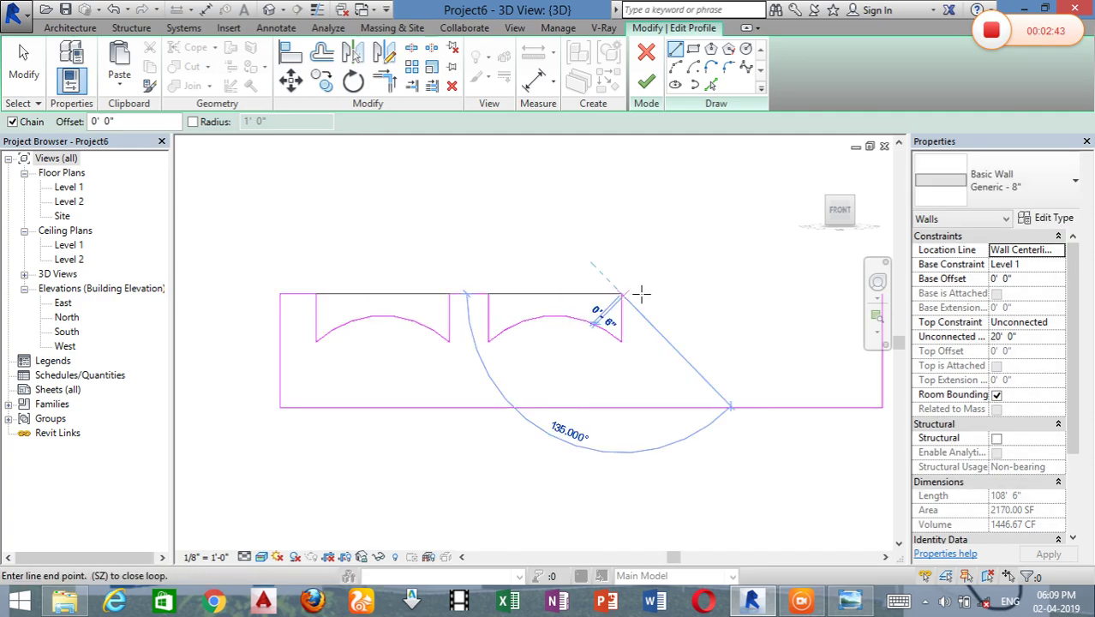
click(652, 341)
key(Escape)
scroll(684, 346, up, 1)
mouse_move(684, 350)
middle_down()
mouse_move(685, 362)
mouse_move(561, 383)
middle_up()
key(Escape)
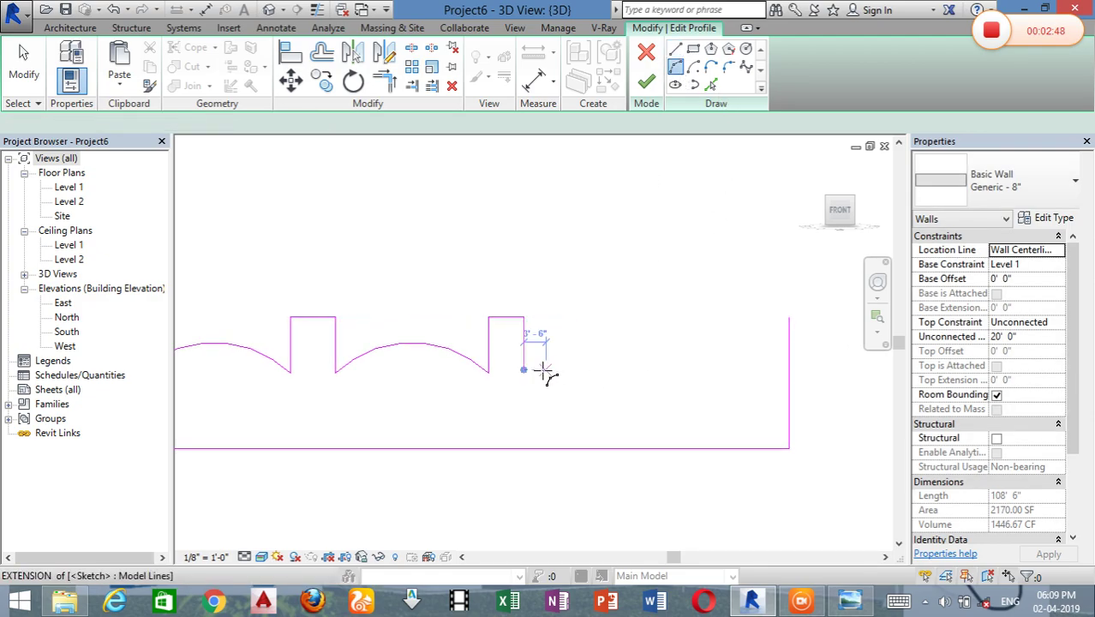
Step: Sketch an upward-bulging arc about 38' wide from the new vertical line's lower end toward the wall's right end
click(524, 370)
click(766, 369)
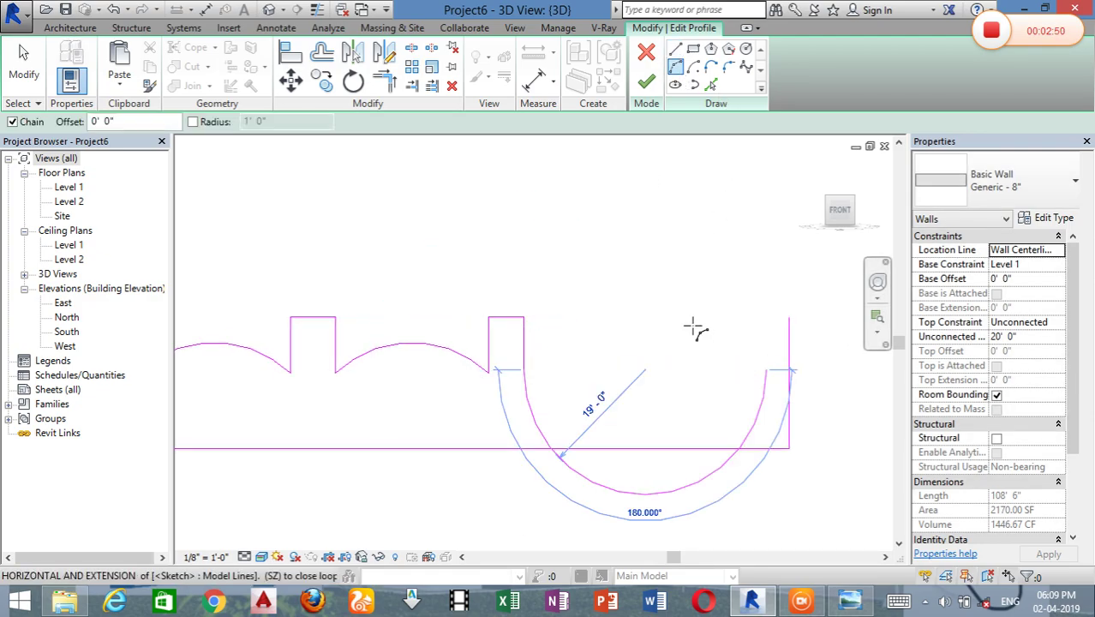
click(686, 318)
Step: Connect the wide arc to the wall's right edge with a vertical line and a short top line, and finish the profile
key(l)
key(i)
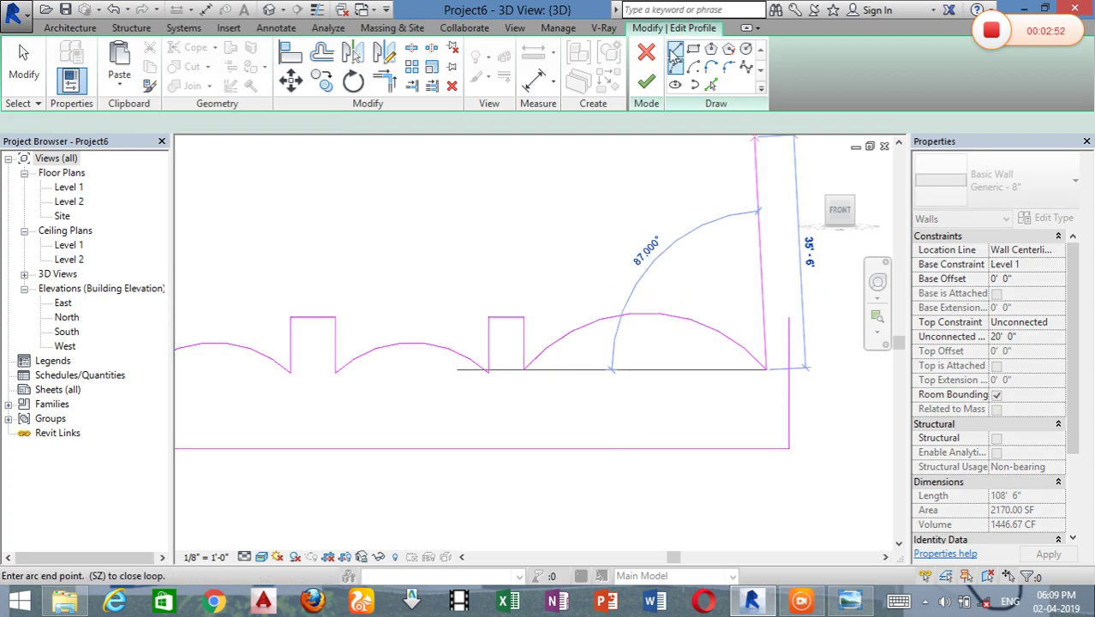
click(767, 318)
click(789, 317)
key(Escape)
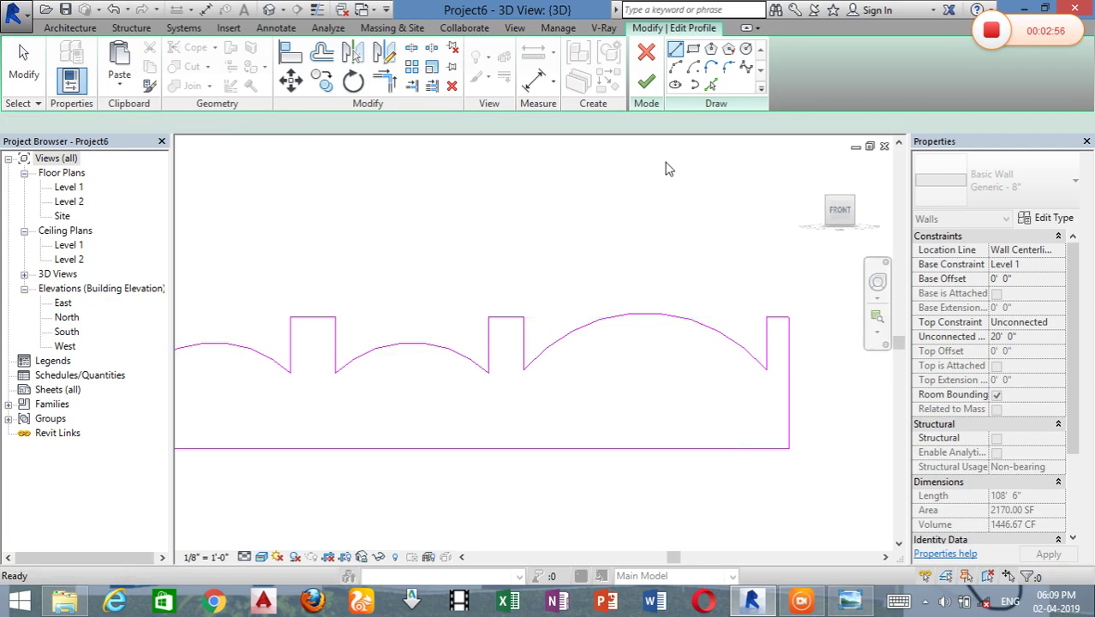
click(646, 81)
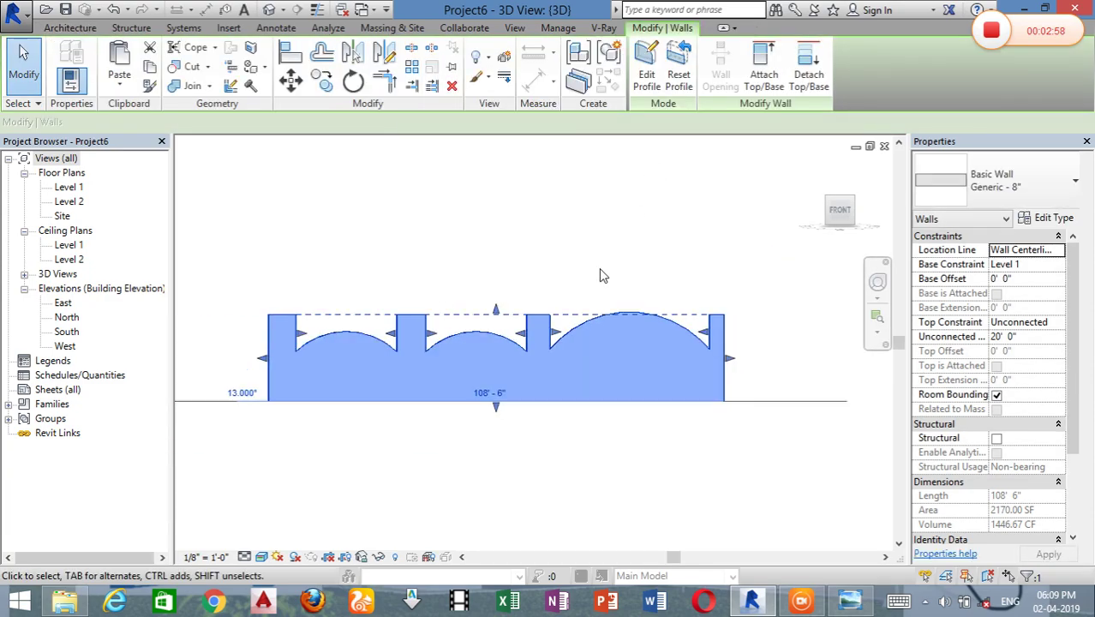
key(Escape)
shift+middle_drag(594, 362, 446, 368)
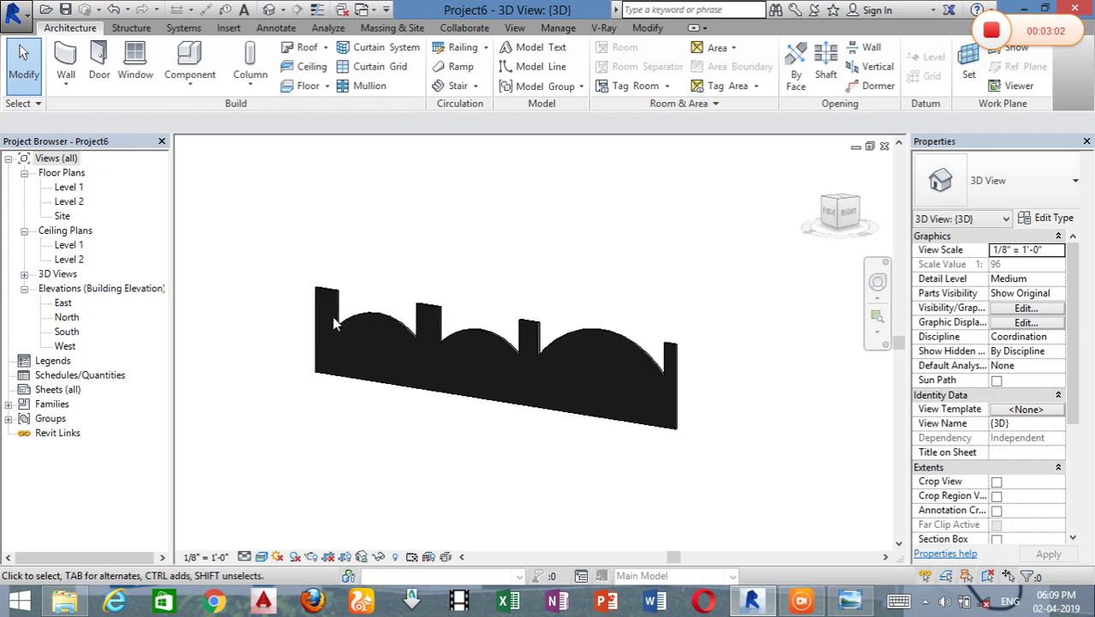
Step: Reopen the wall's profile and sketch three circles of 1'-0" radius in a row beneath the crest of the widest arch
click(387, 294)
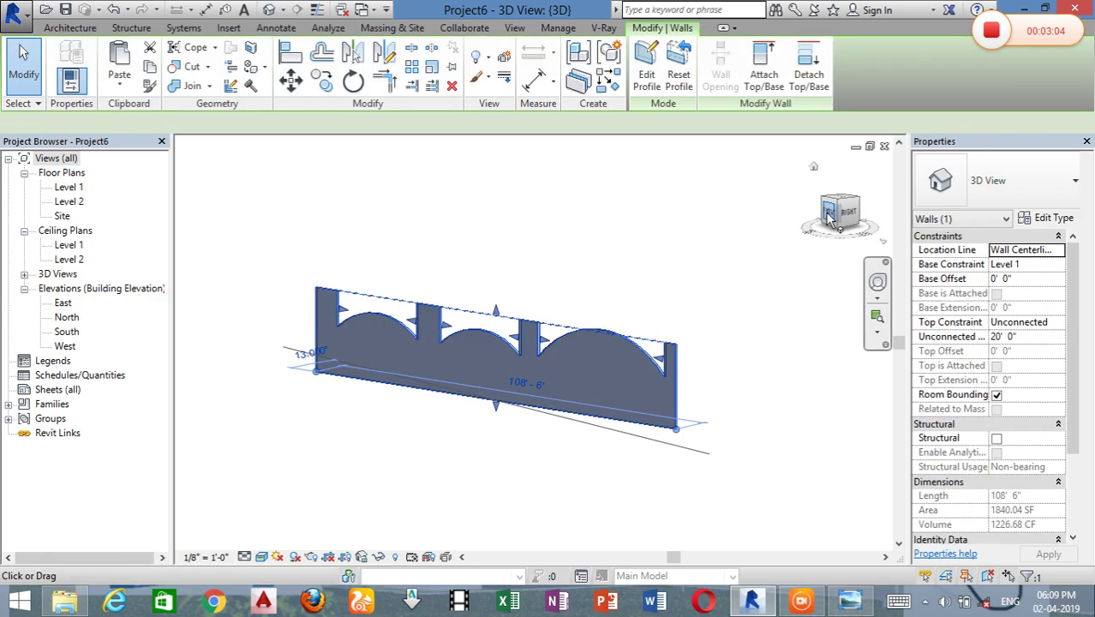
click(647, 77)
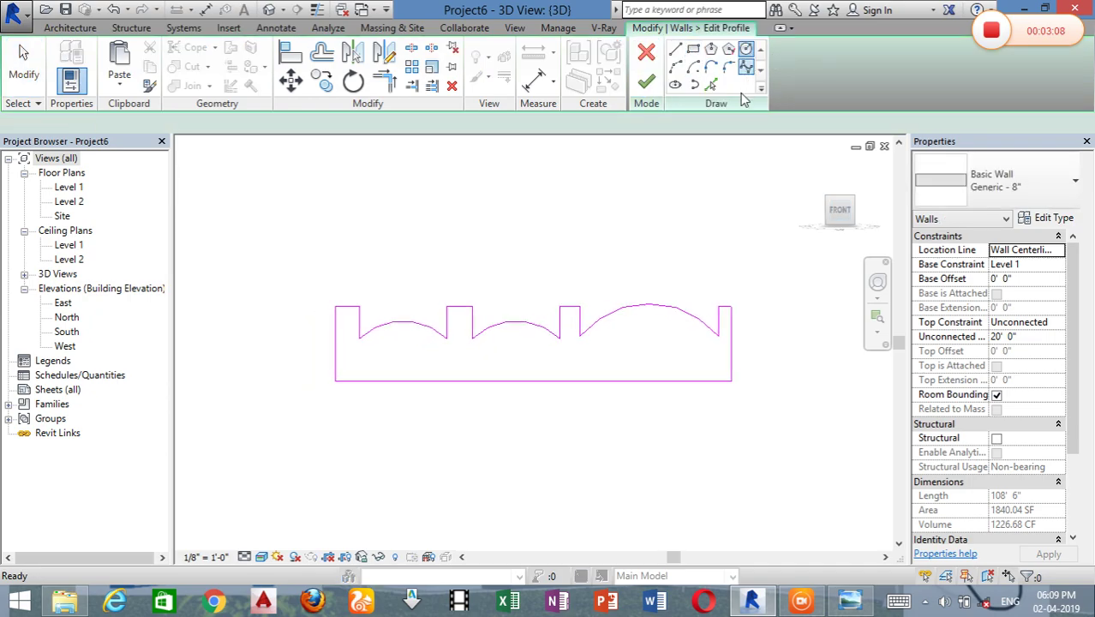
scroll(674, 323, up, 2)
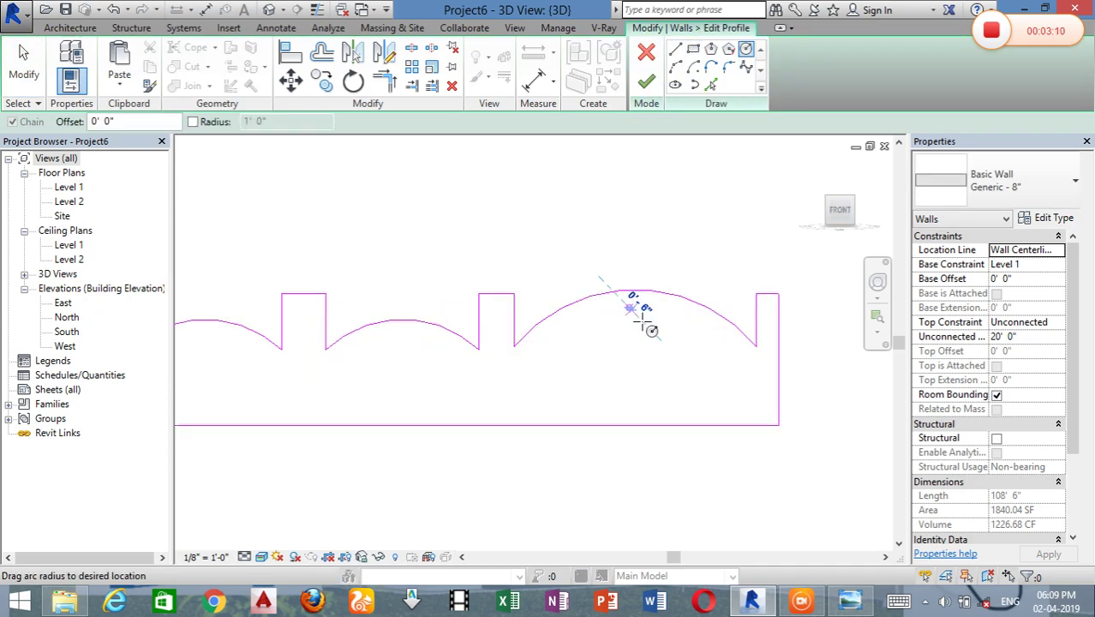
click(646, 319)
scroll(656, 319, up, 1)
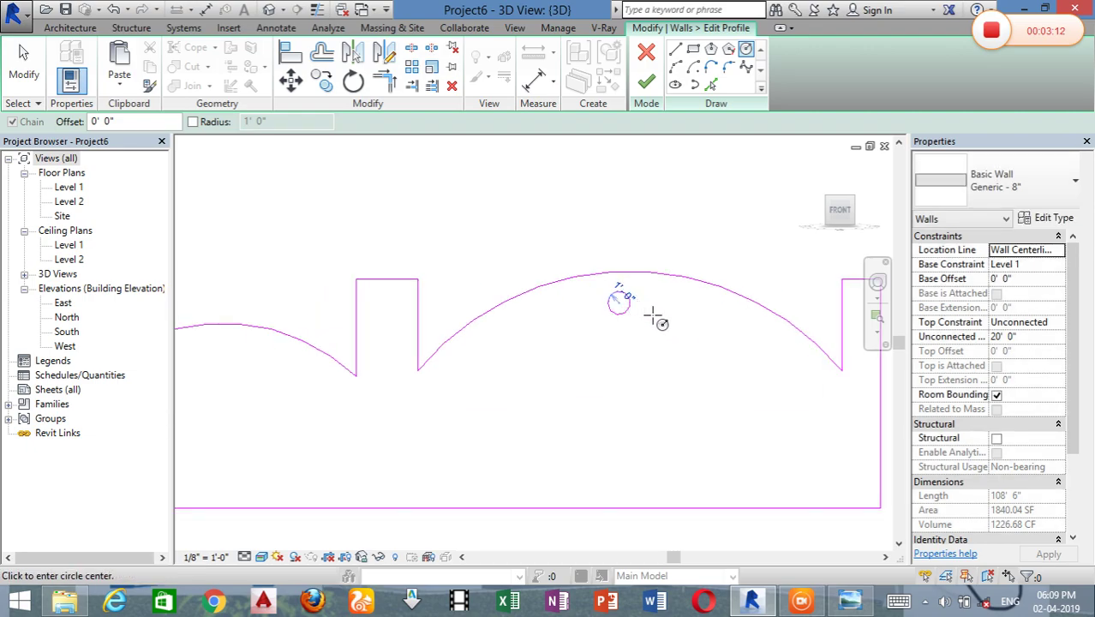
scroll(644, 313, up, 1)
click(666, 308)
click(676, 318)
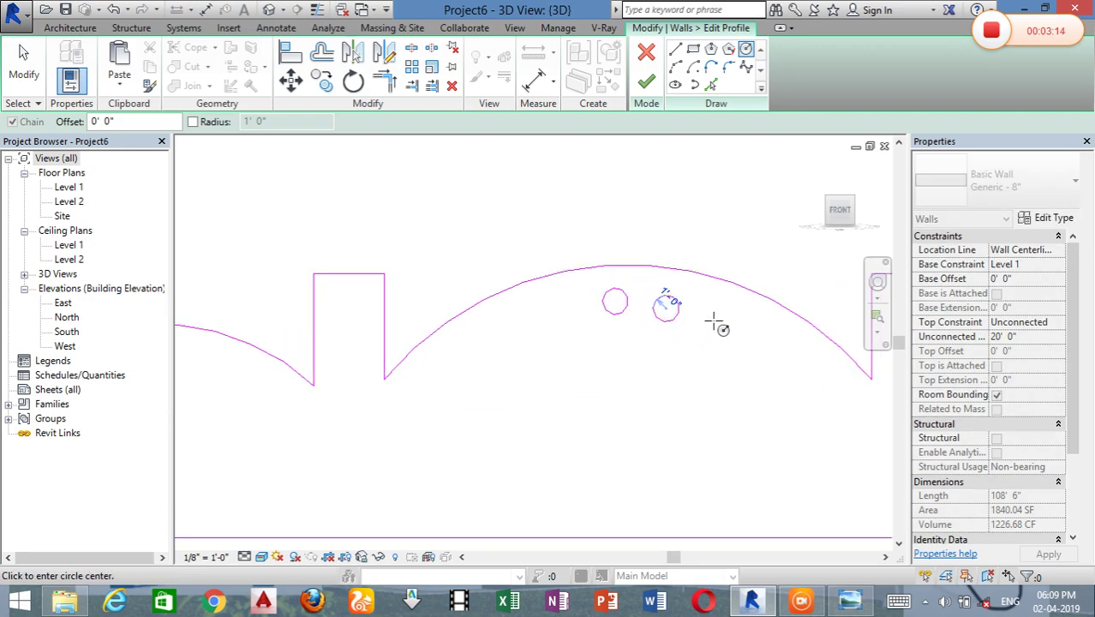
click(714, 321)
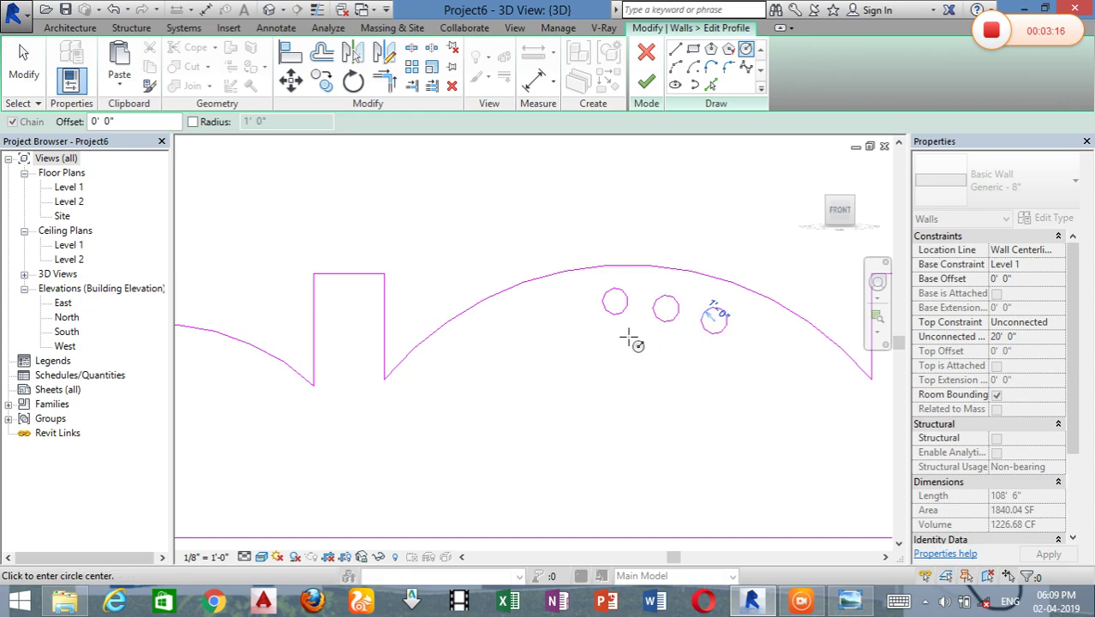
key(Escape)
Step: Sketch three narrow vertical rectangles of decreasing height under the middle arch, the second about 3'-6" tall and the third 0'-6" by 2'-6"
middle_drag(356, 310, 836, 273)
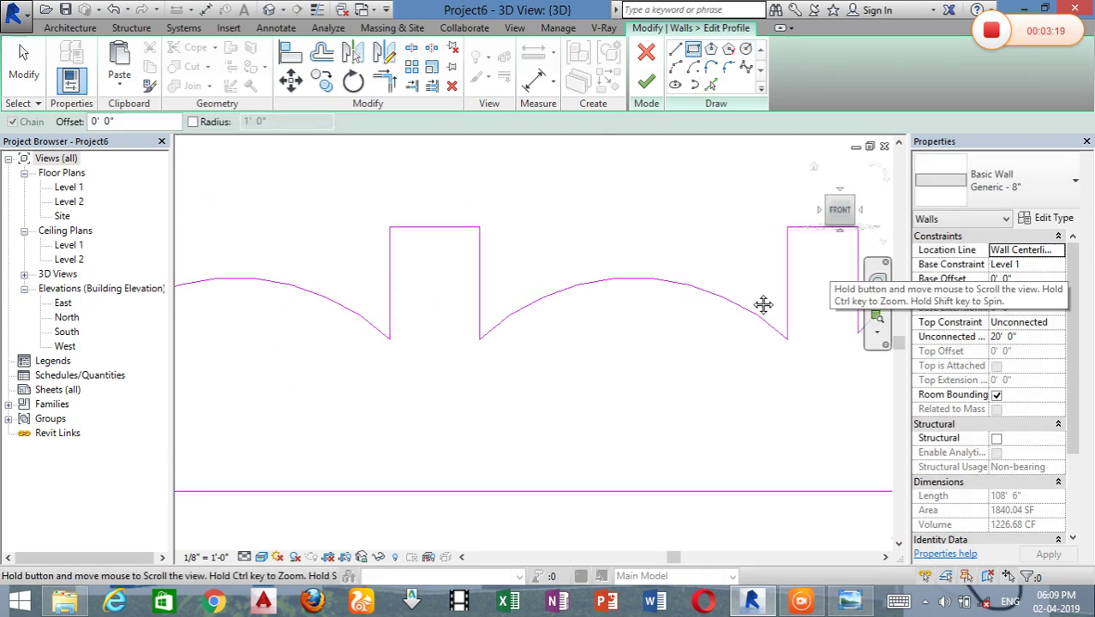
click(638, 355)
click(649, 298)
click(661, 343)
click(675, 298)
click(675, 297)
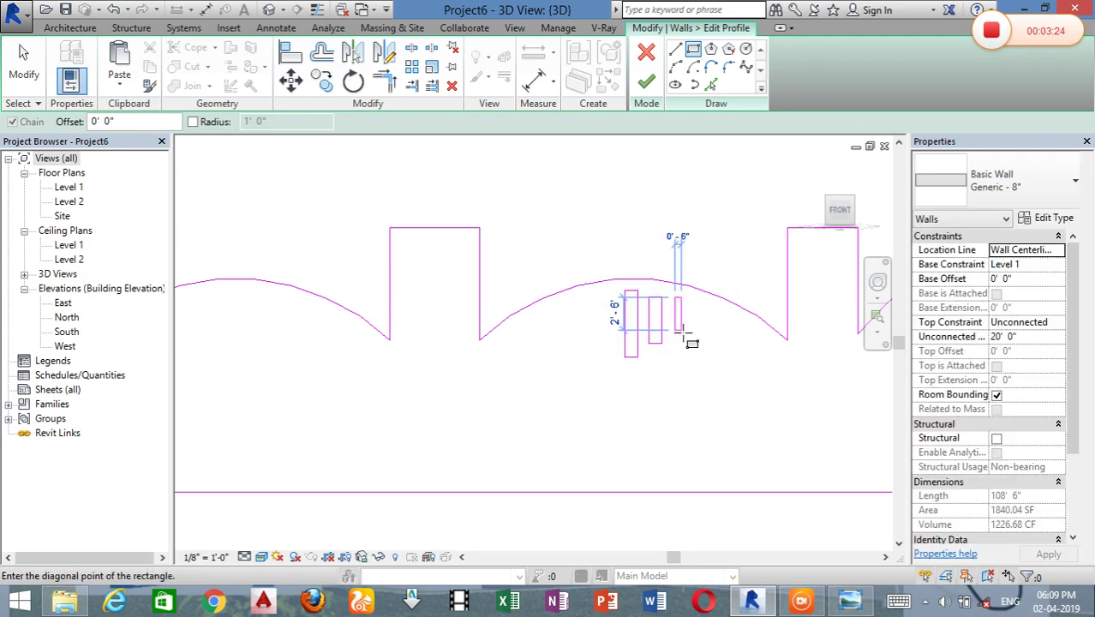
click(682, 331)
Step: Add three more rectangles left of the tallest one, about 3'-6", 2'-6" and 1'-6" tall, and finish the profile to cut the openings
click(597, 297)
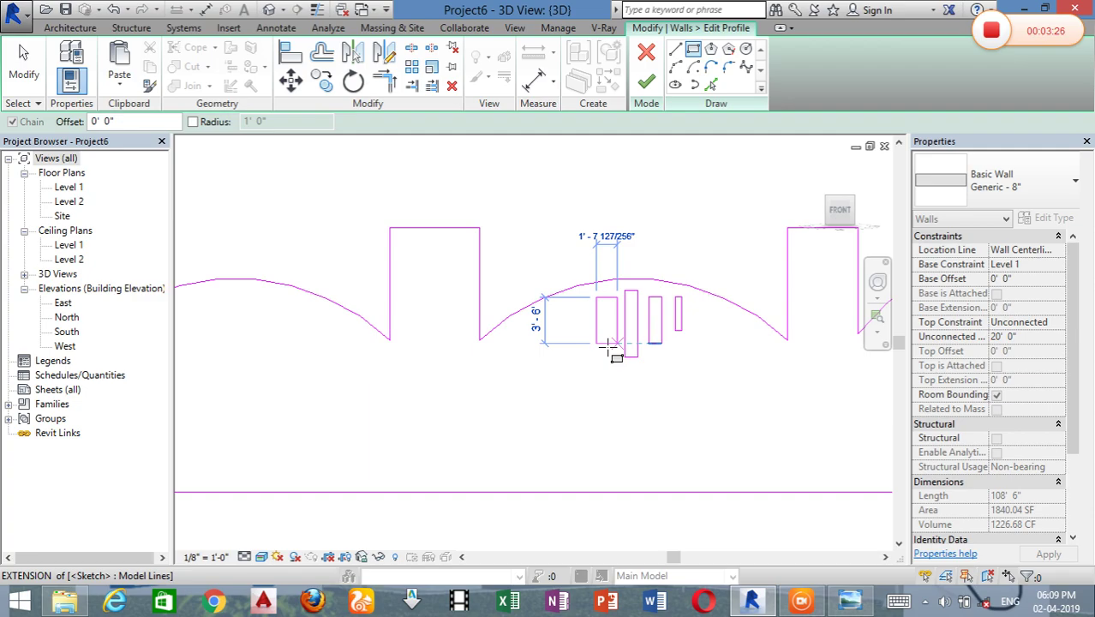
click(608, 344)
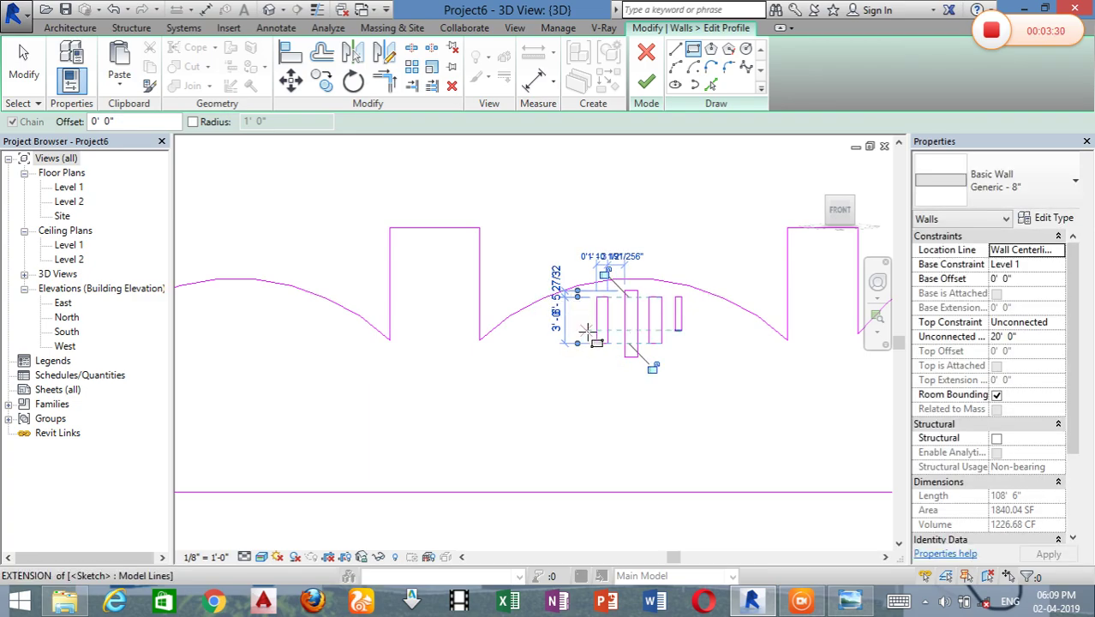
click(588, 331)
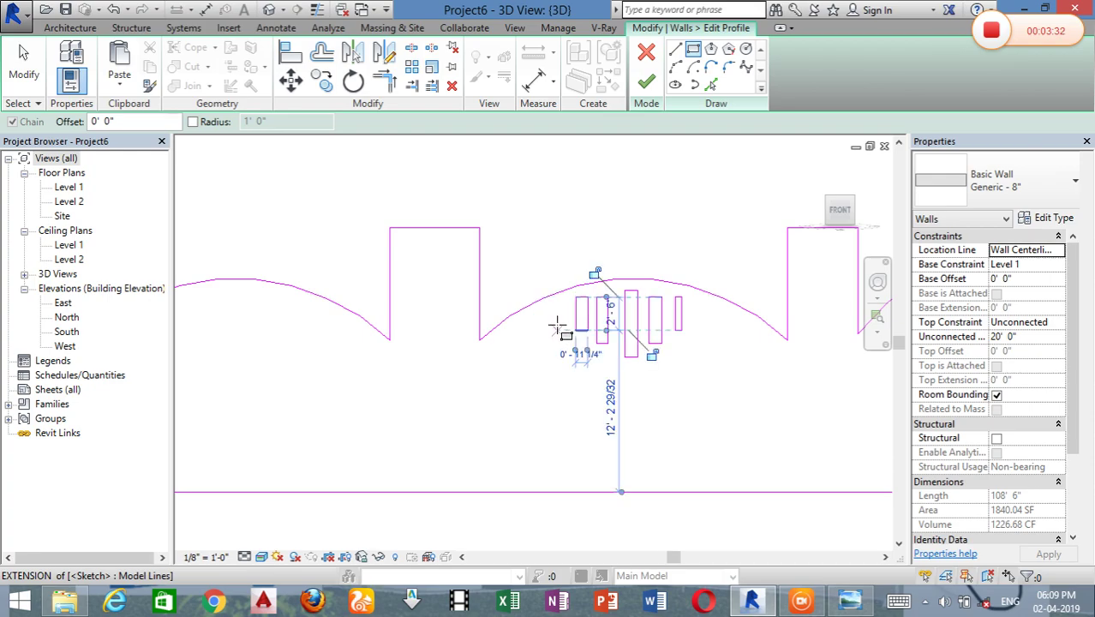
click(557, 330)
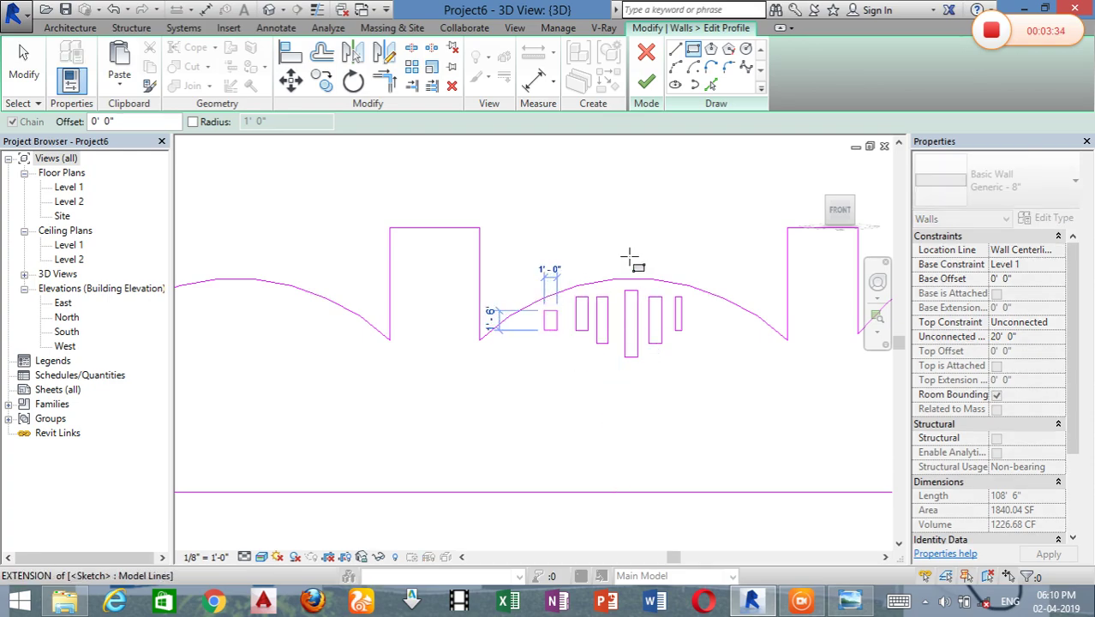
click(646, 81)
scroll(617, 245, down, 2)
click(629, 220)
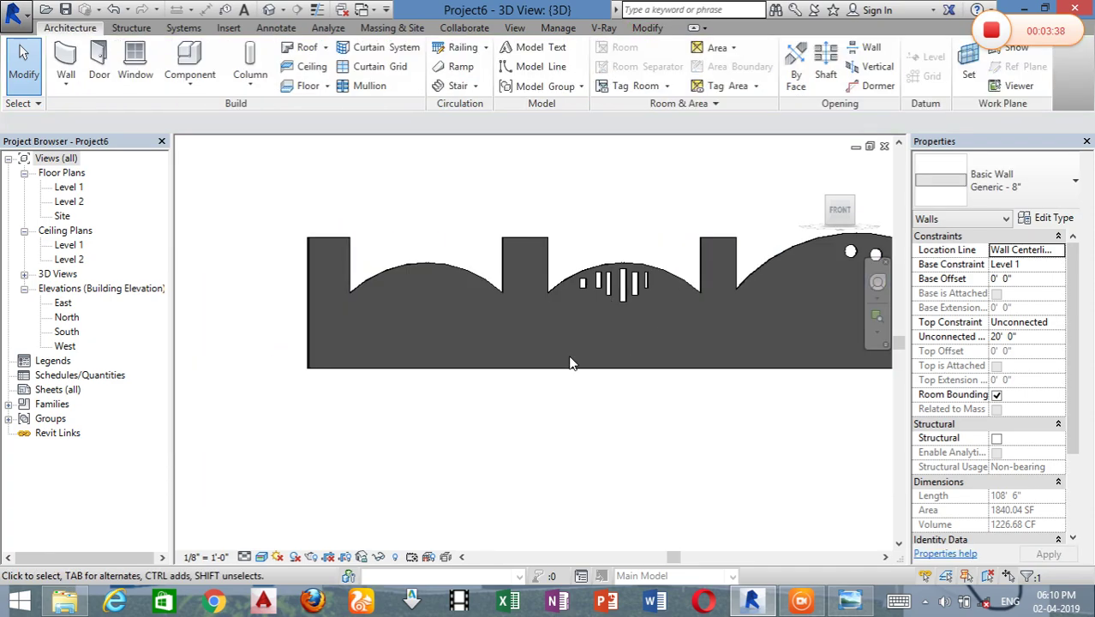
shift+middle_drag(566, 330, 423, 309)
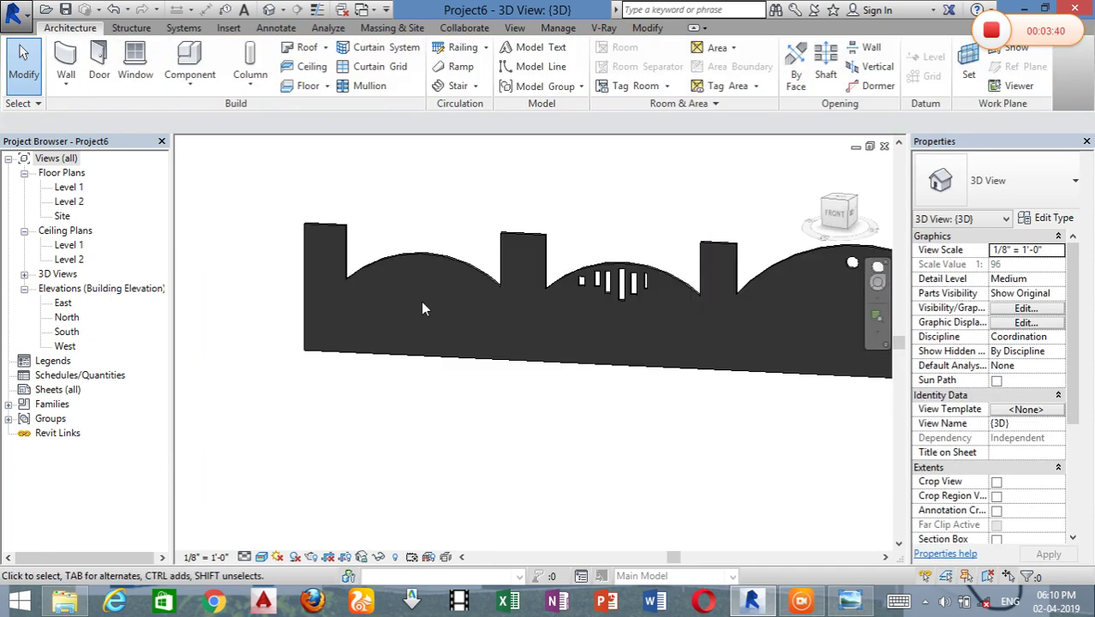
Step: Reopen the arched wall's profile in front view and start a star outline beneath the leftmost arch with a diagonal line about 3'-6" long
click(427, 255)
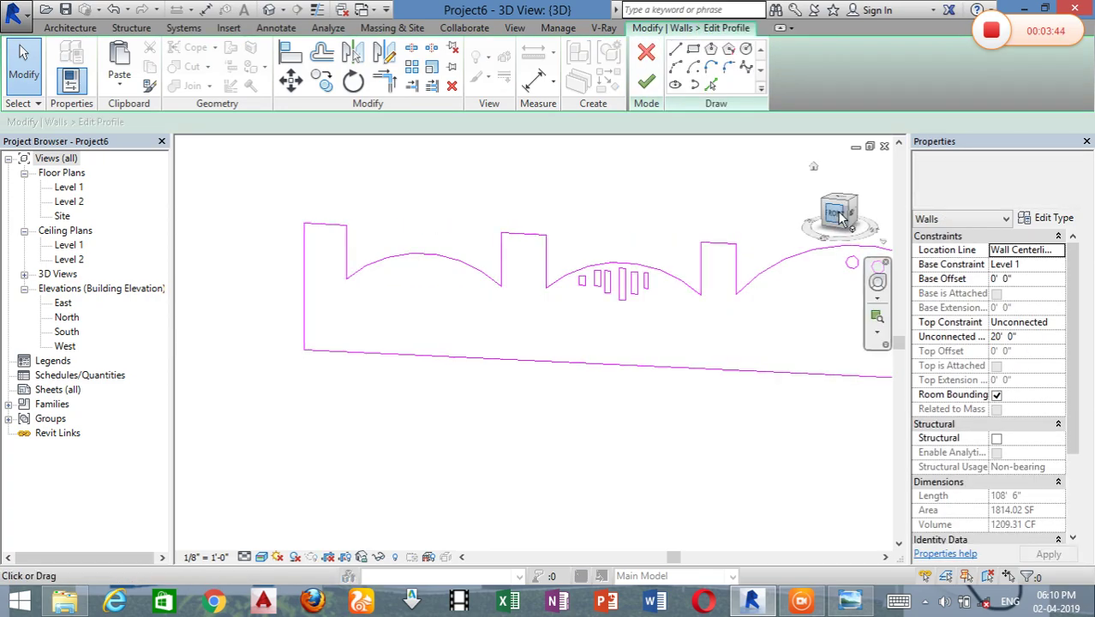
scroll(364, 299, down, 5)
middle_drag(406, 284, 529, 357)
scroll(388, 259, down, 1)
mouse_move(389, 259)
middle_down()
mouse_move(511, 275)
mouse_move(661, 219)
middle_up()
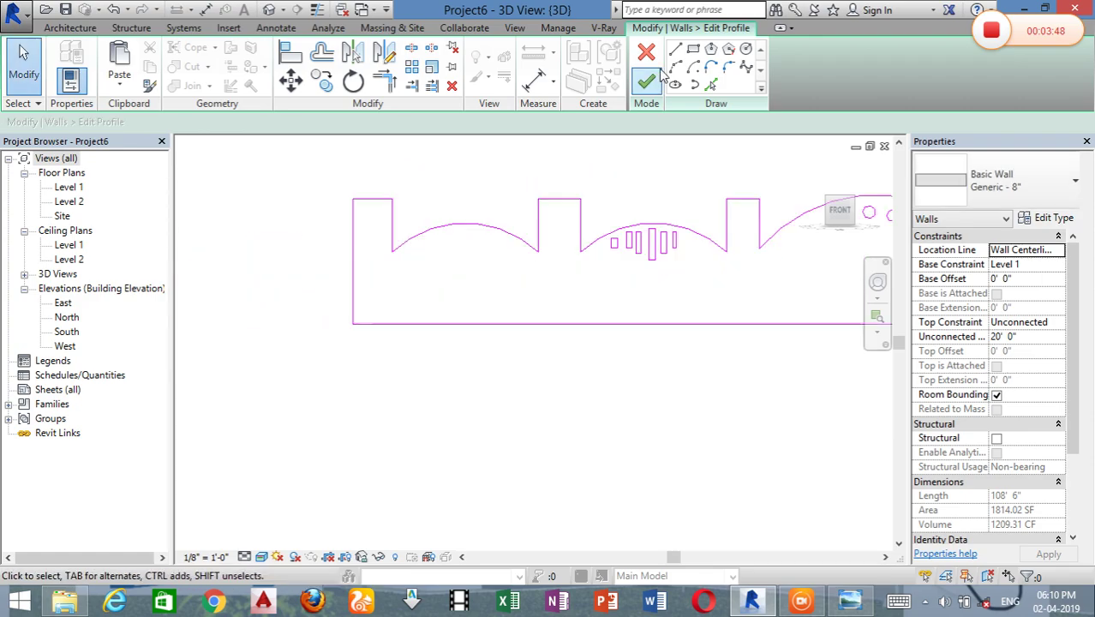
click(675, 49)
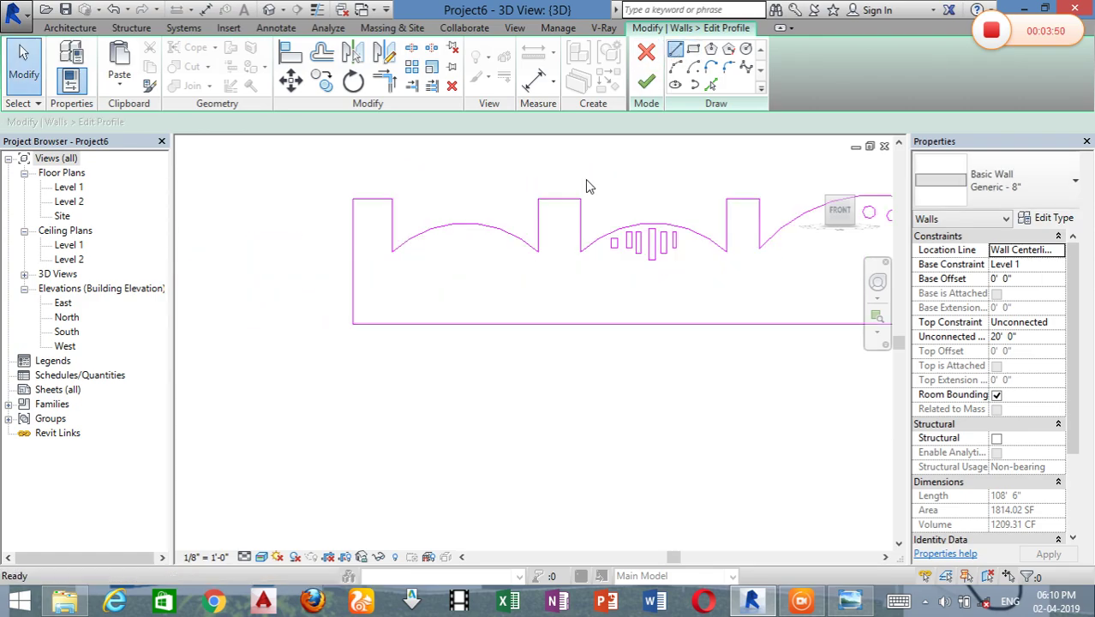
click(458, 248)
scroll(443, 269, up, 2)
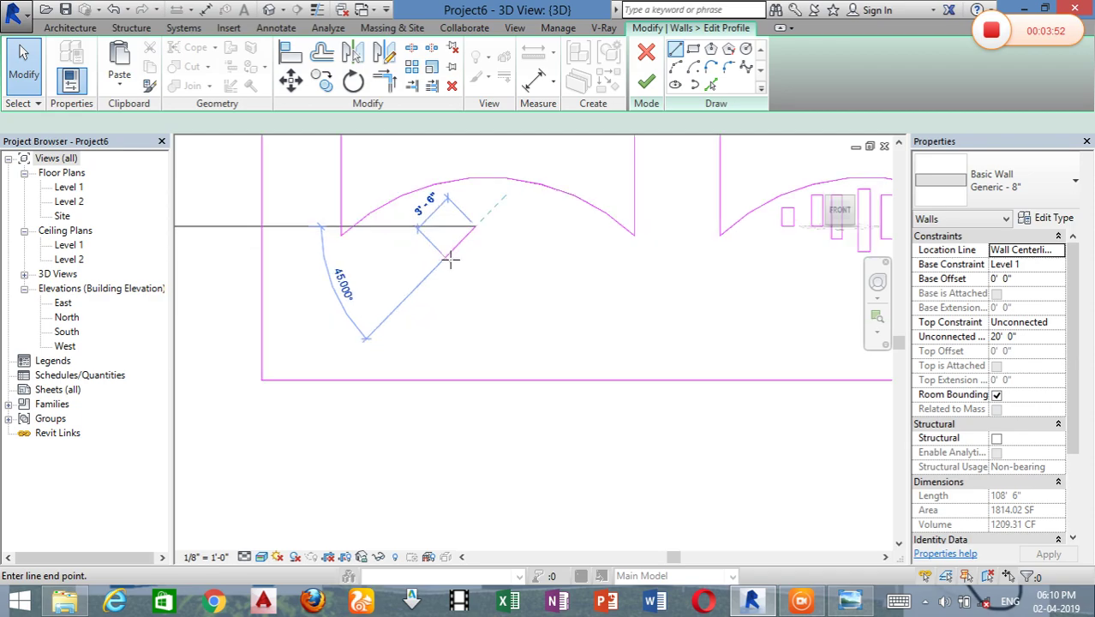
click(447, 257)
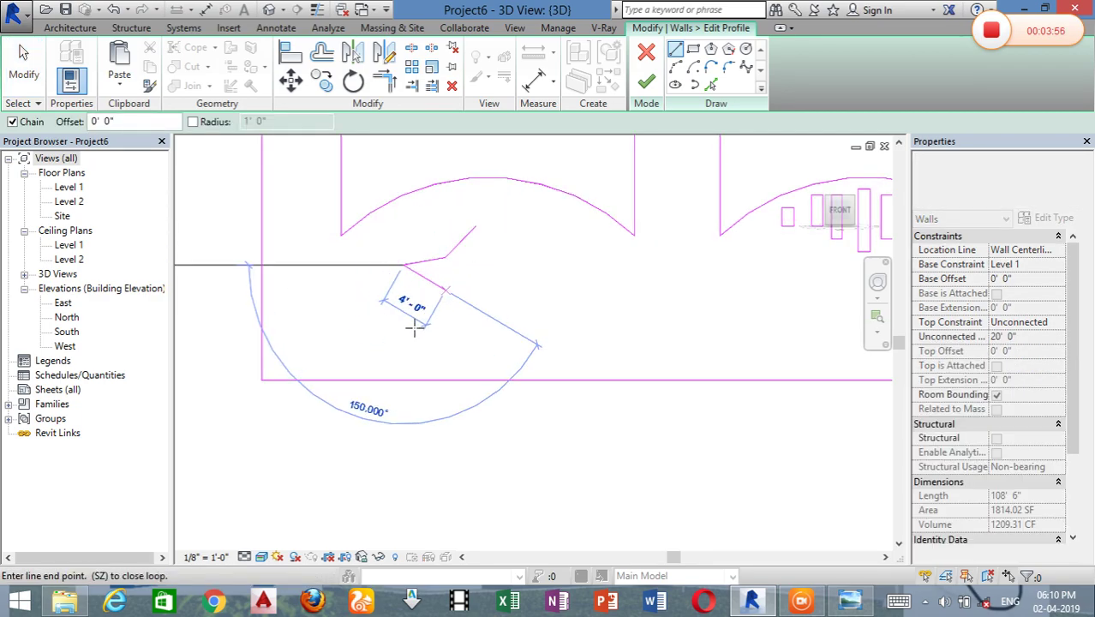
Step: Complete the star outline with chained lines, close it with a long straight side, and finish the profile to cut the opening
click(419, 324)
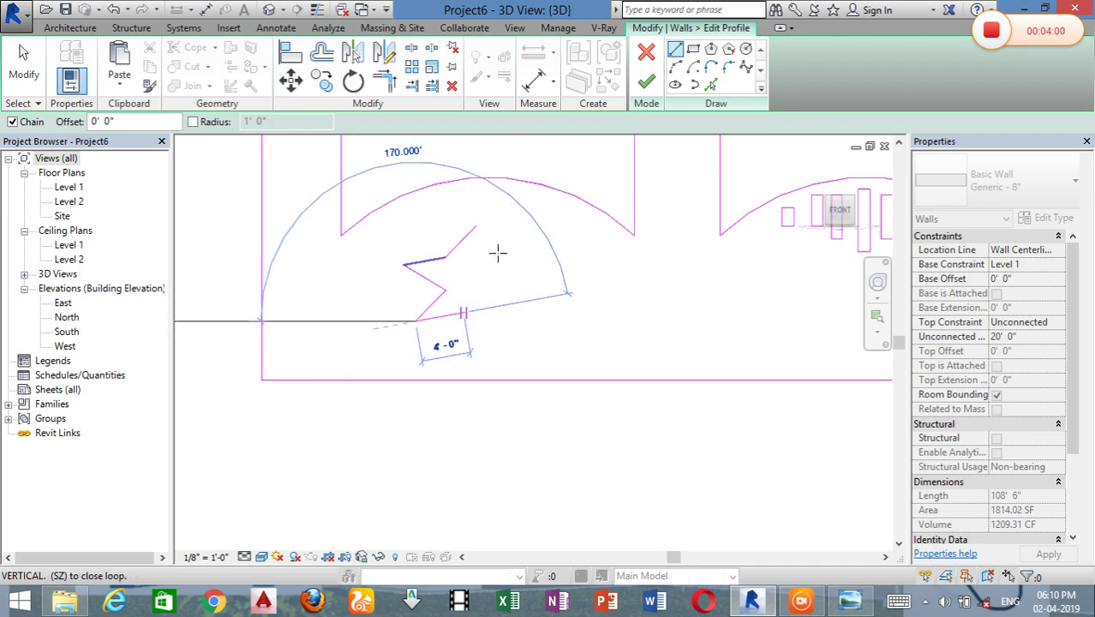
click(463, 314)
click(500, 334)
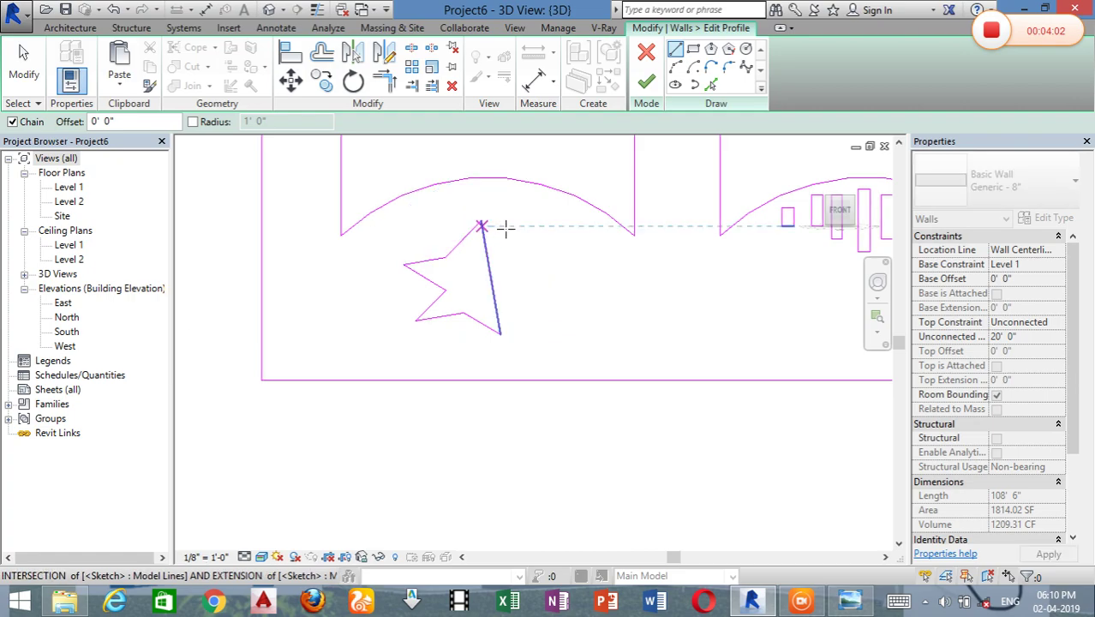
click(506, 228)
click(647, 80)
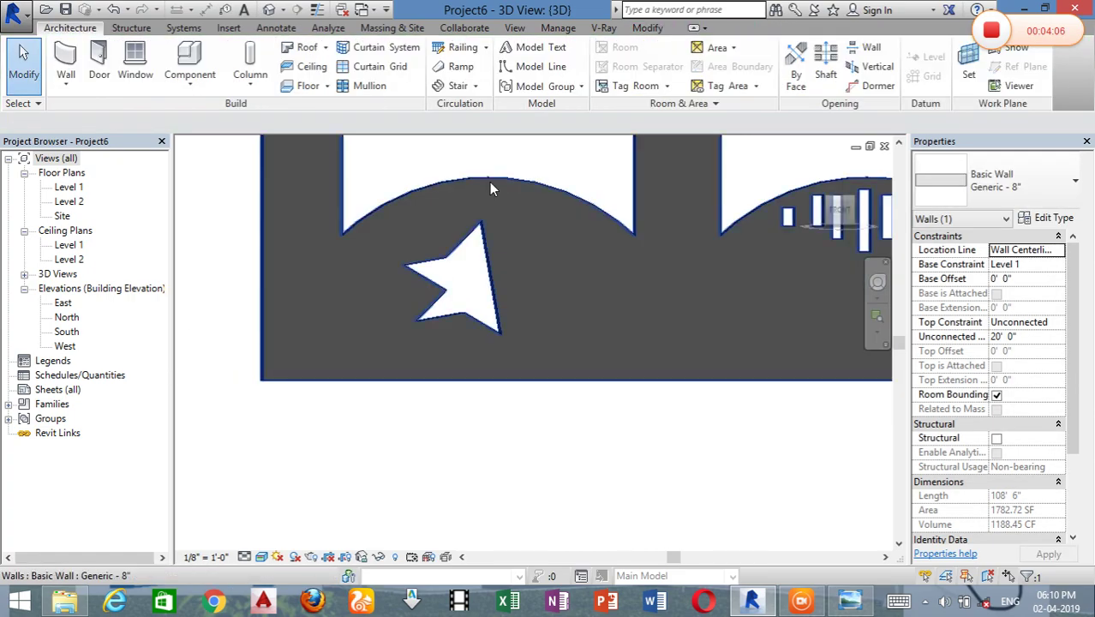
Step: Place a straight Generic - 8" wall about 68'-0" long in front of the arched wall
scroll(489, 189, down, 3)
key(Escape)
shift+middle_drag(444, 308, 506, 329)
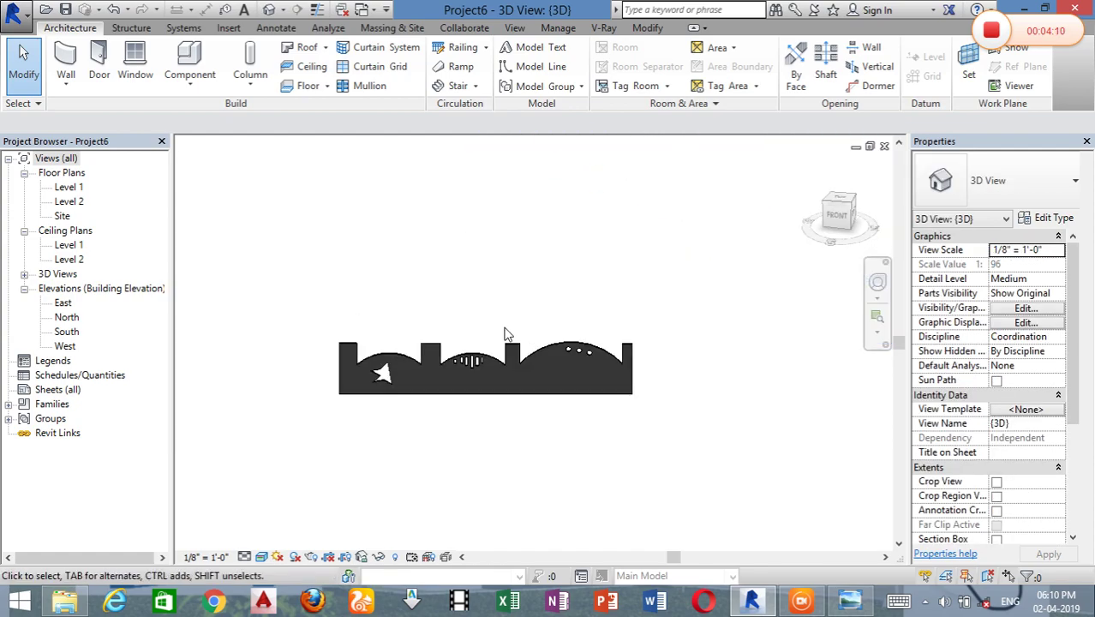
click(65, 58)
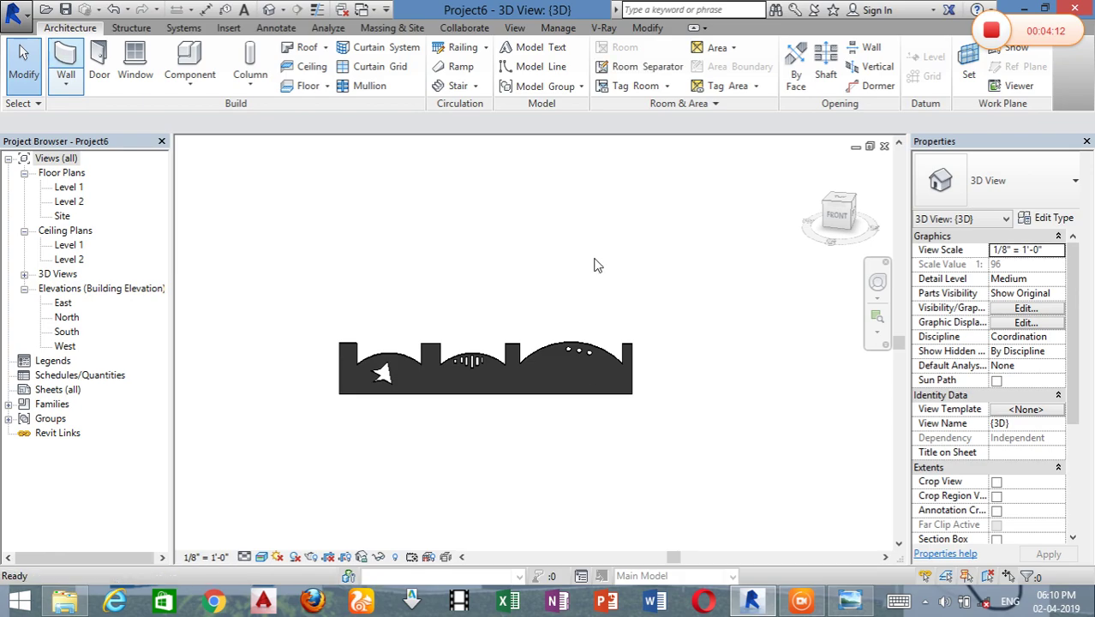
key(w)
key(a)
click(318, 461)
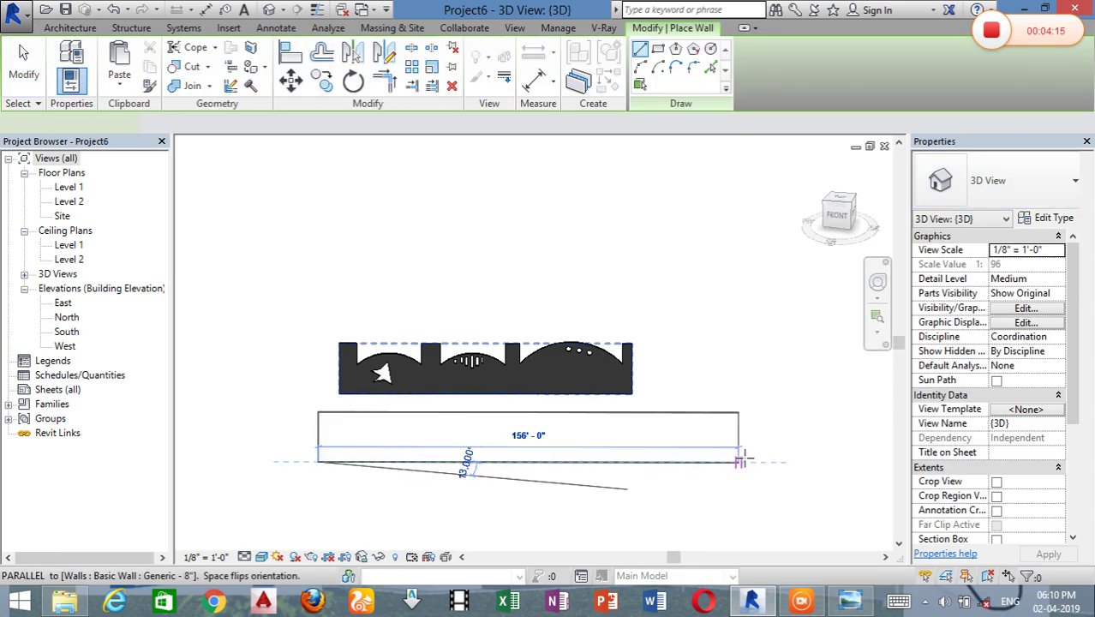
click(500, 461)
key(Escape)
key(Escape)
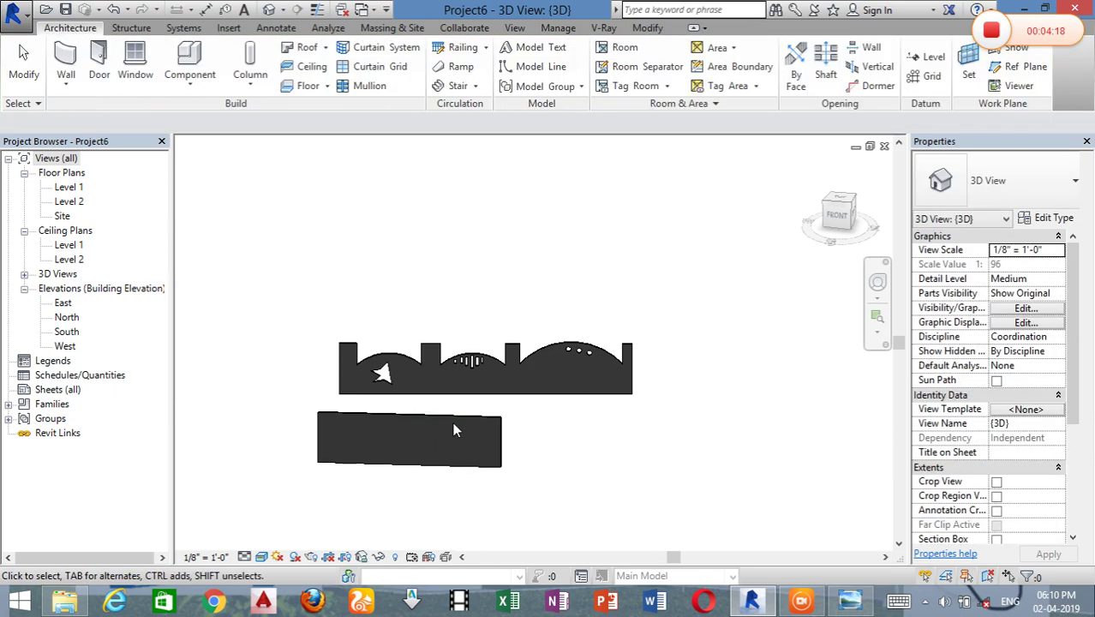
Step: Open the new front wall's profile for editing in the front view
click(448, 413)
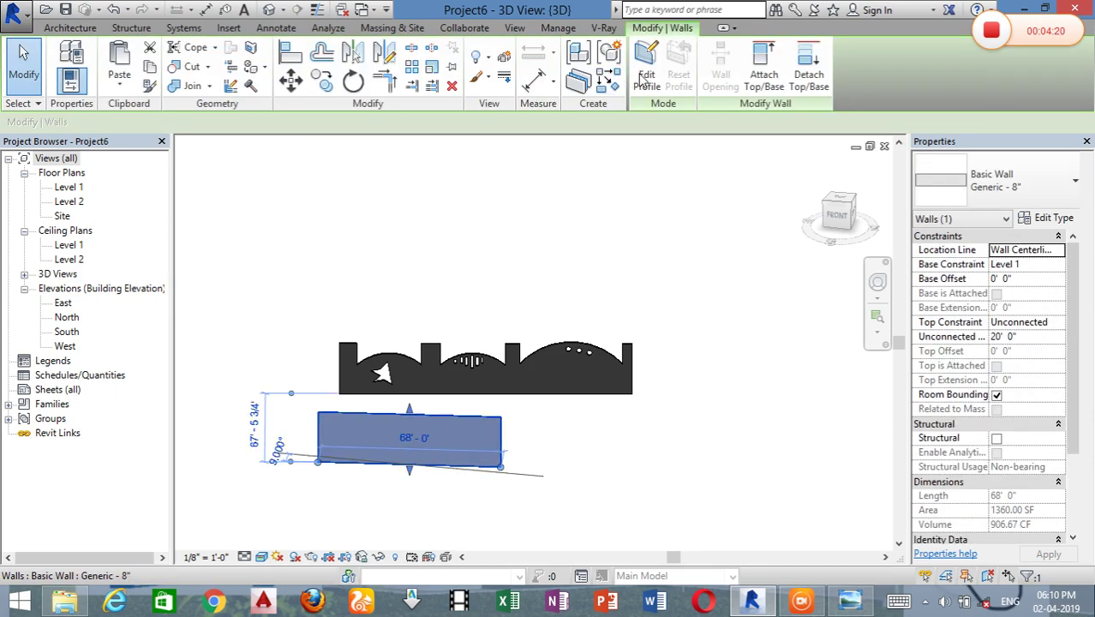
click(647, 77)
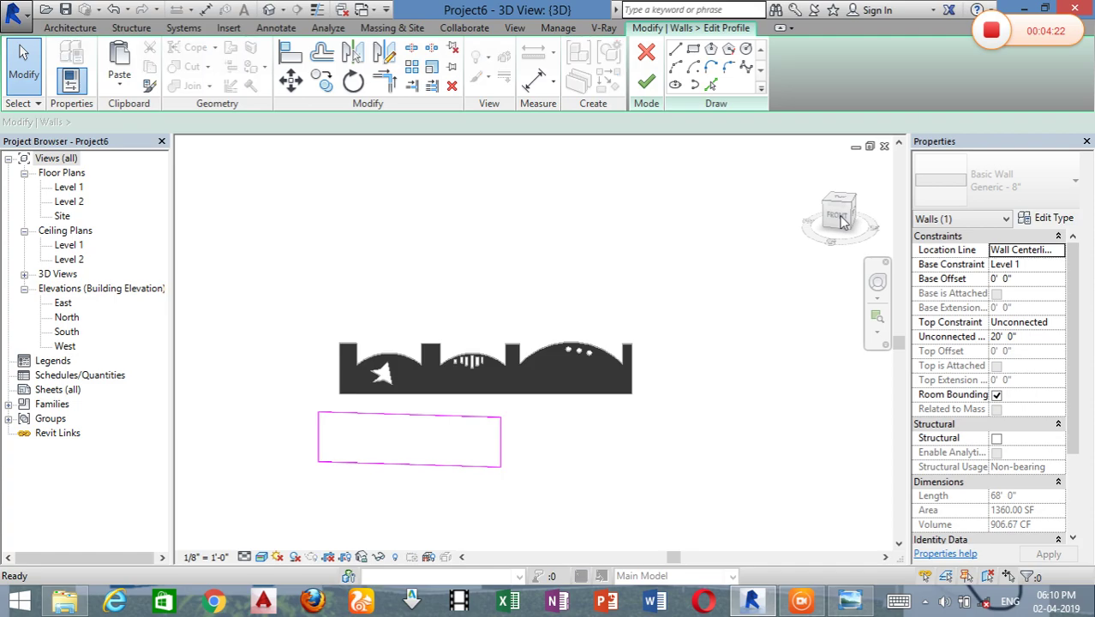
click(840, 216)
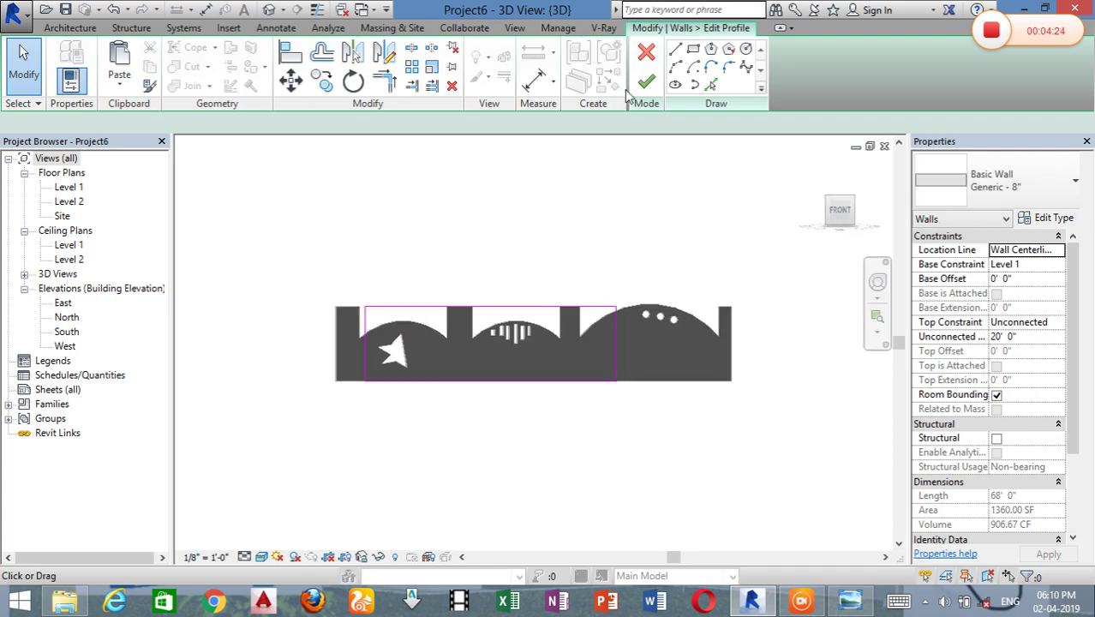
click(694, 50)
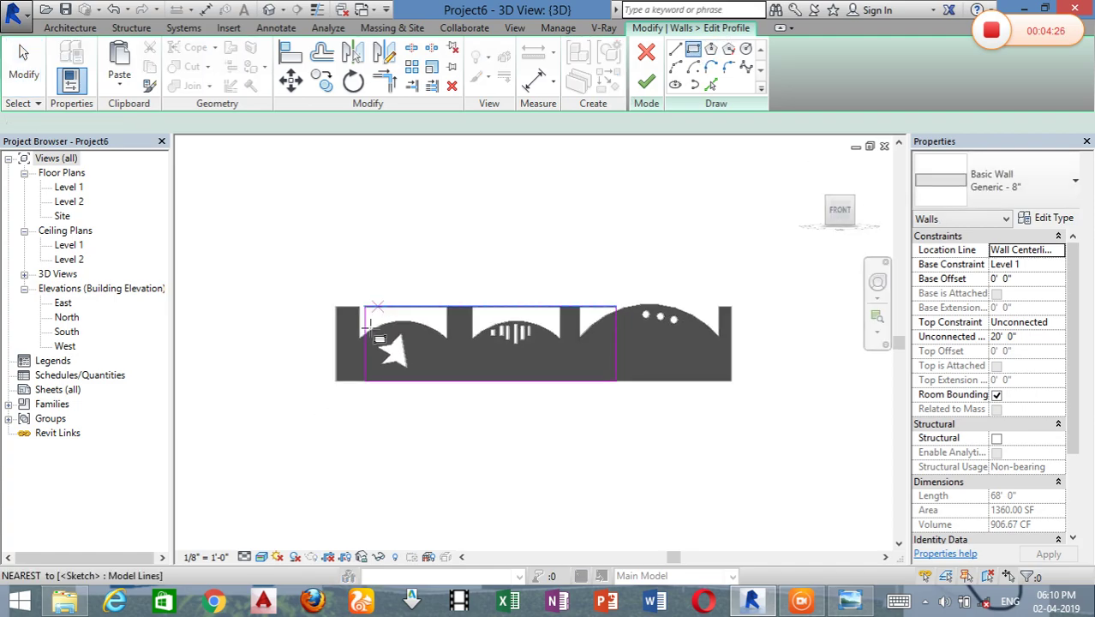
click(392, 307)
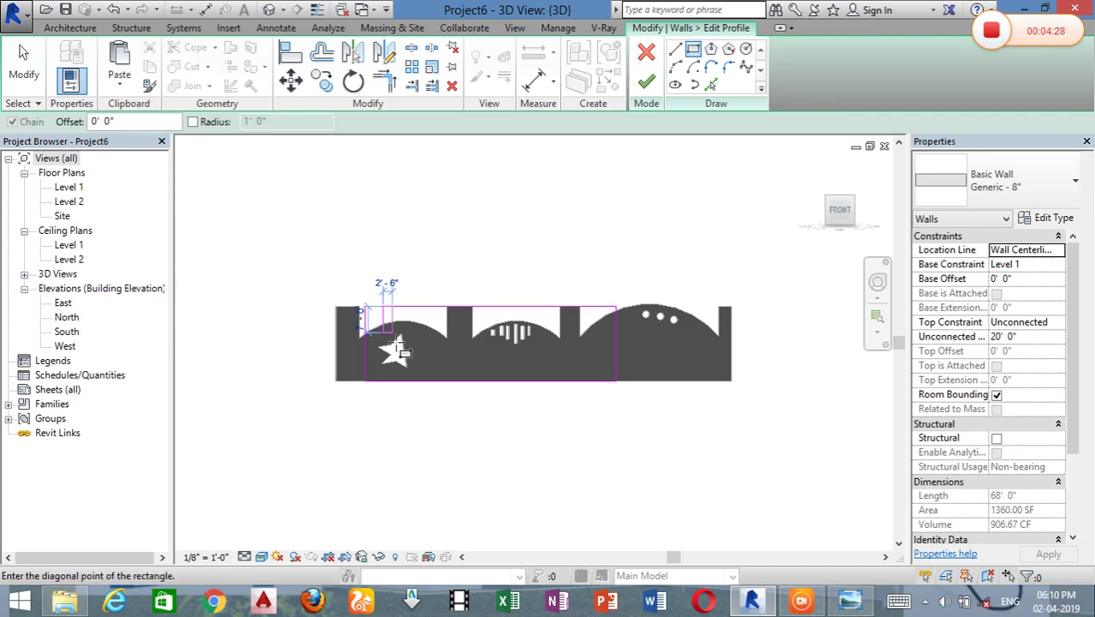
key(Escape)
key(Escape)
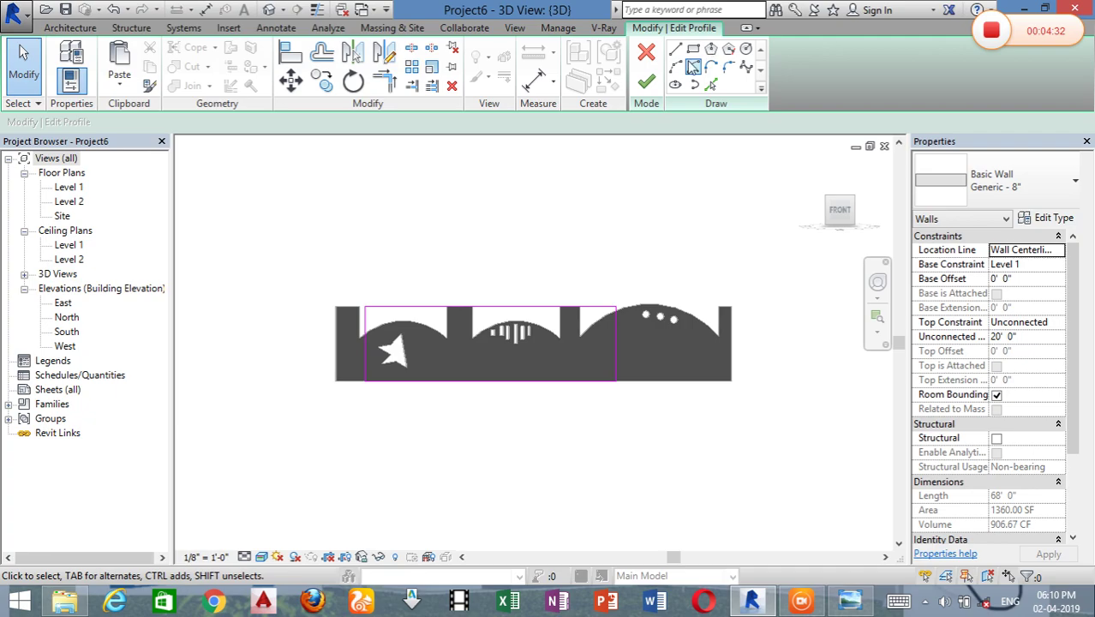
Step: Sketch three separate rectangles along the front wall, the first about 17'-0" wide and the third narrow, and finish the profile
click(388, 319)
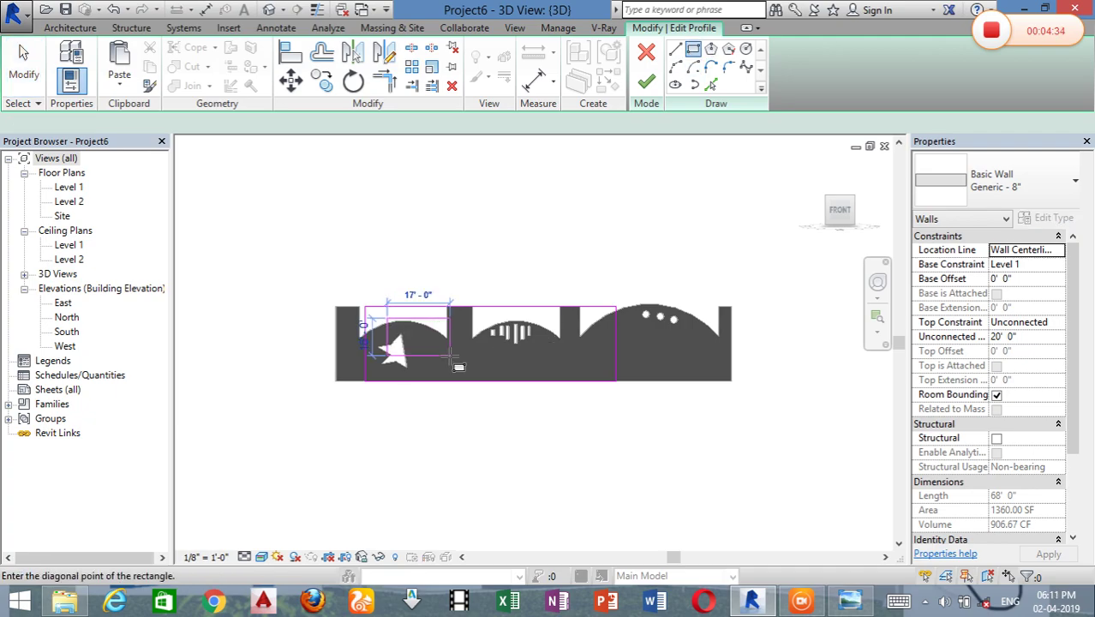
click(448, 354)
click(470, 310)
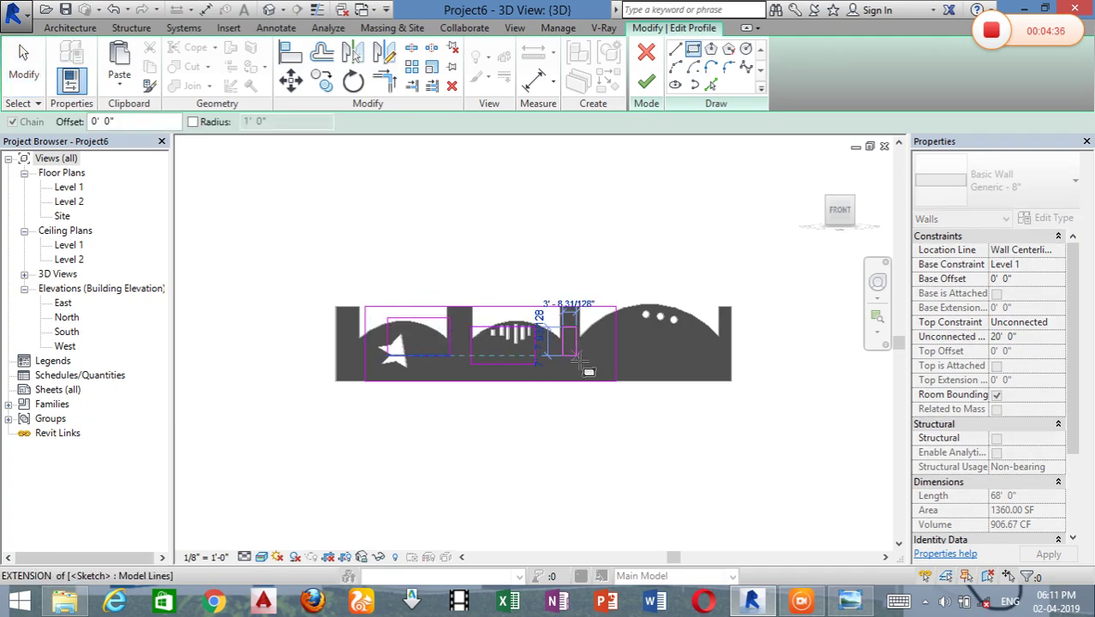
click(646, 81)
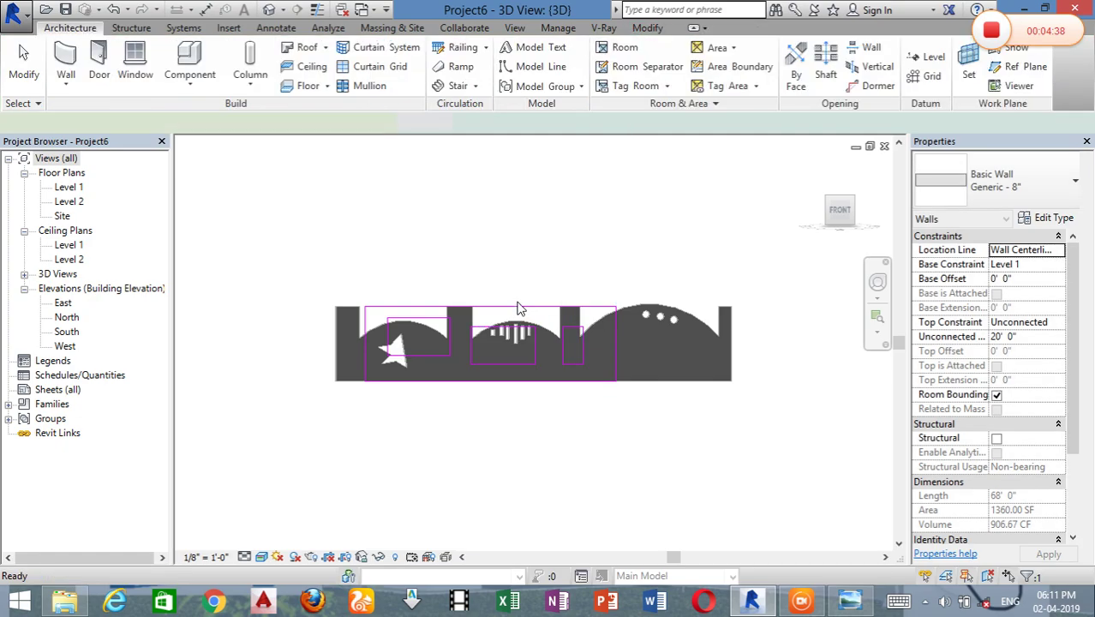
click(509, 271)
Step: Examine the rectangular openings in the front wall and the star, slot and circle cutouts in the arched wall
shift+middle_drag(499, 317, 379, 363)
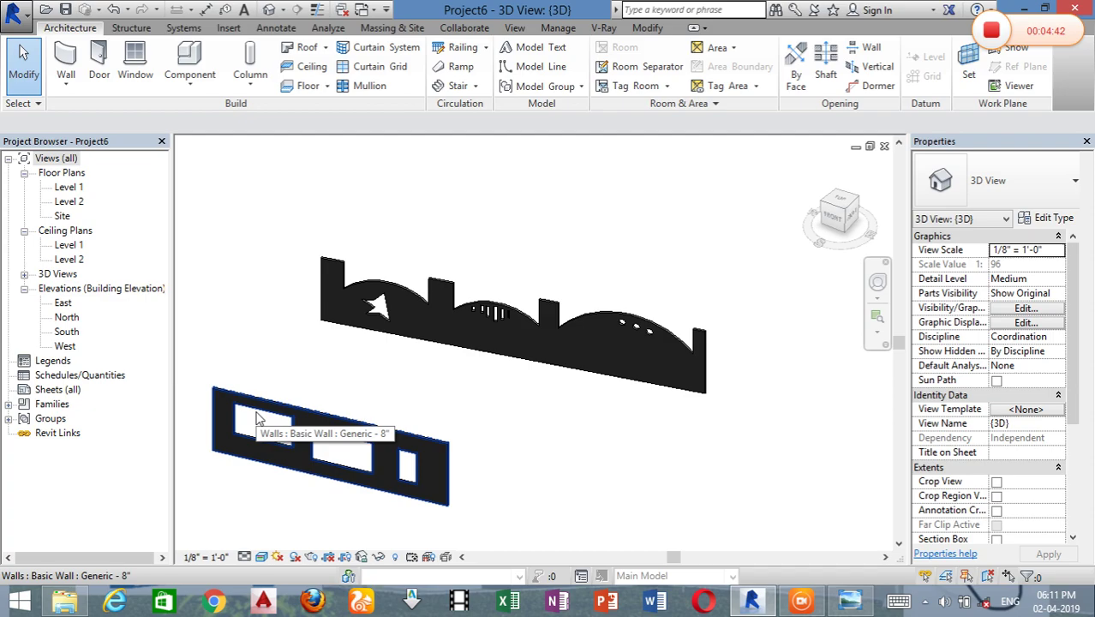
click(403, 483)
scroll(410, 477, up, 3)
click(513, 320)
scroll(558, 241, down, 2)
middle_drag(559, 241, 359, 391)
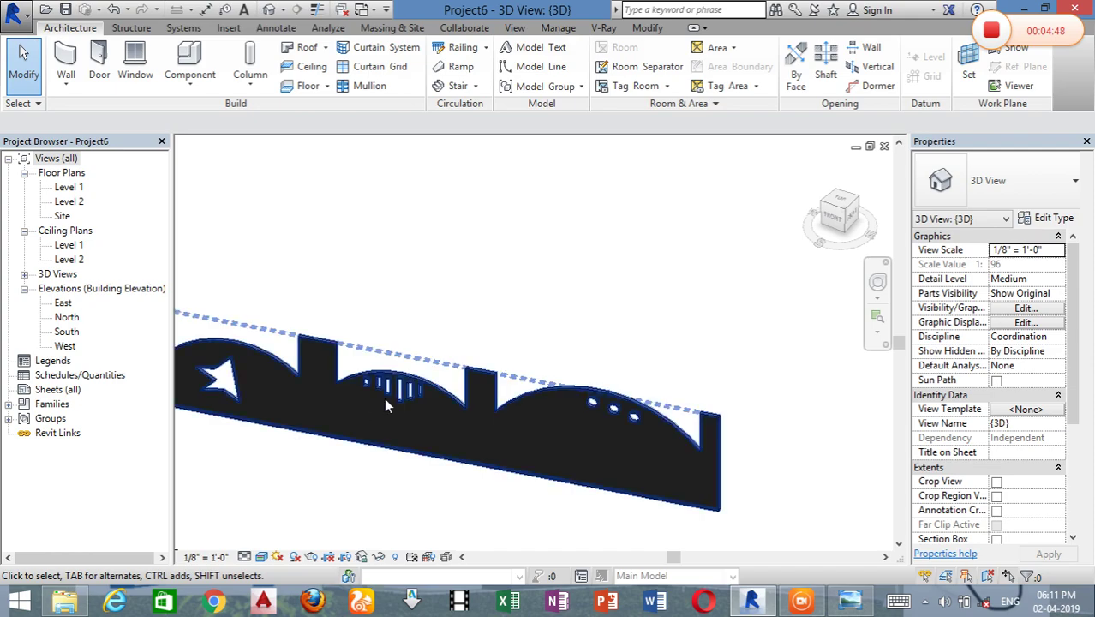
scroll(380, 393, down, 2)
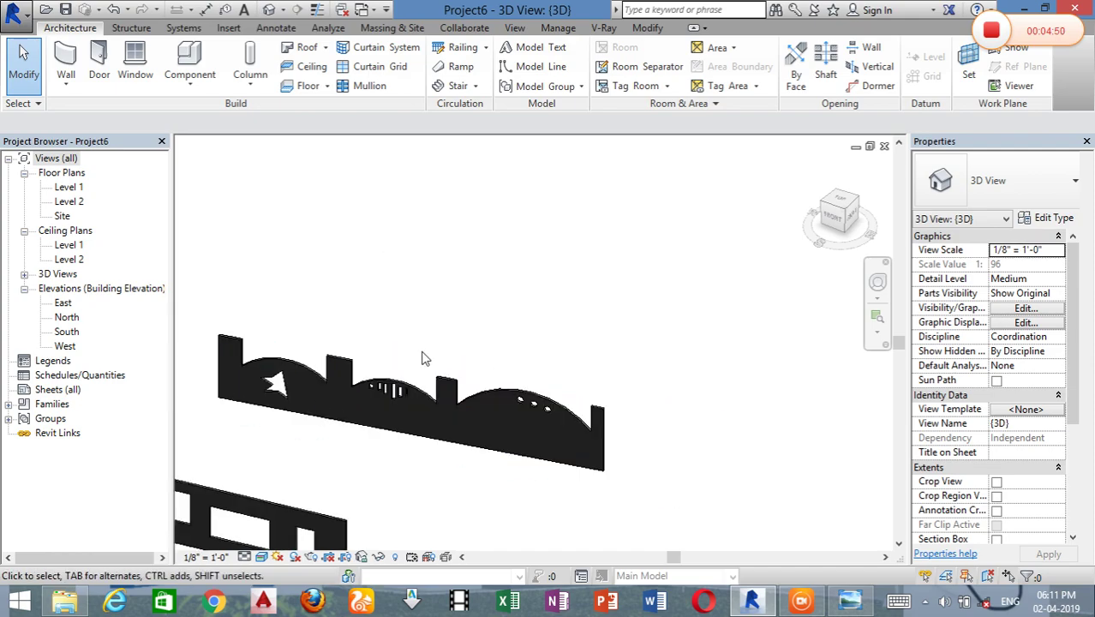
scroll(424, 368, up, 2)
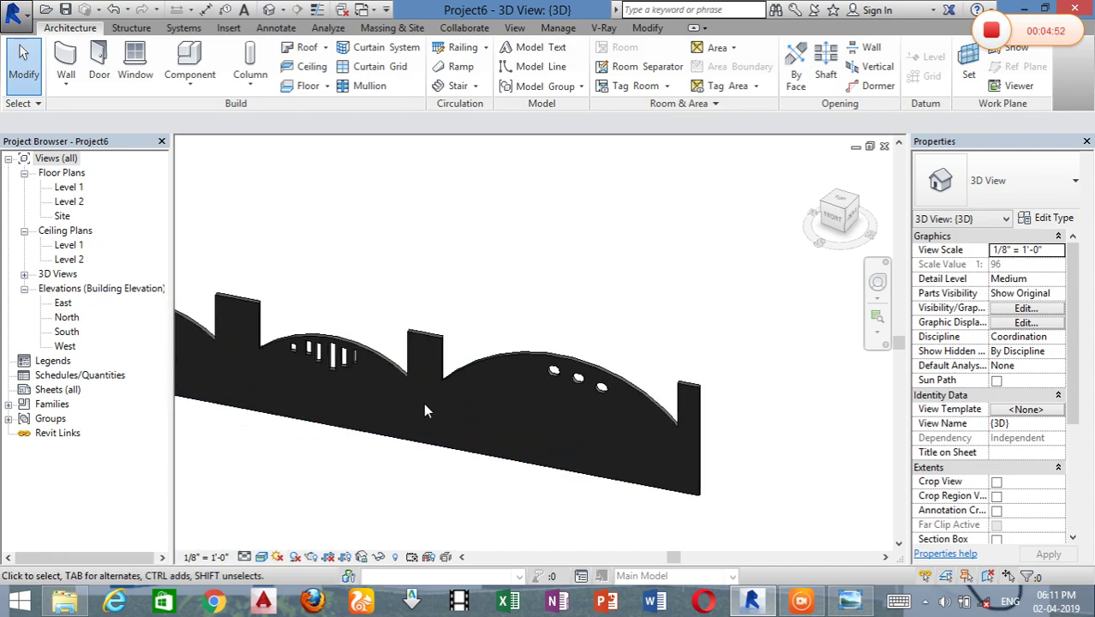
scroll(369, 336, down, 2)
middle_drag(382, 336, 571, 257)
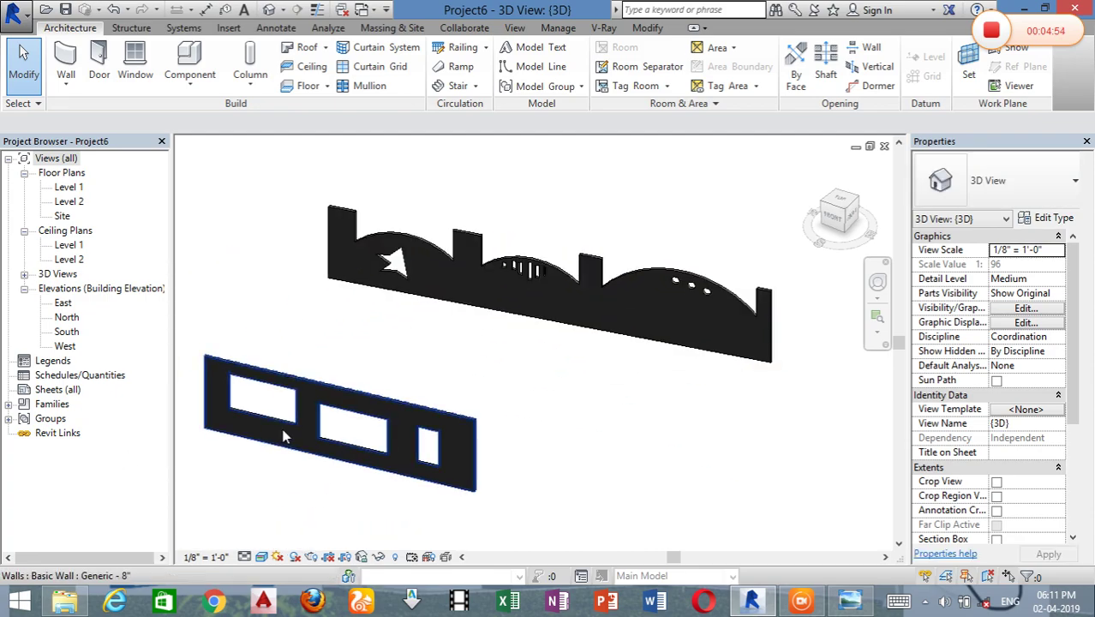
Step: Reopen the front wall's profile and sketch a rectangle about 7'-6" wide overlapping the lower right corner of the narrowest opening
click(377, 395)
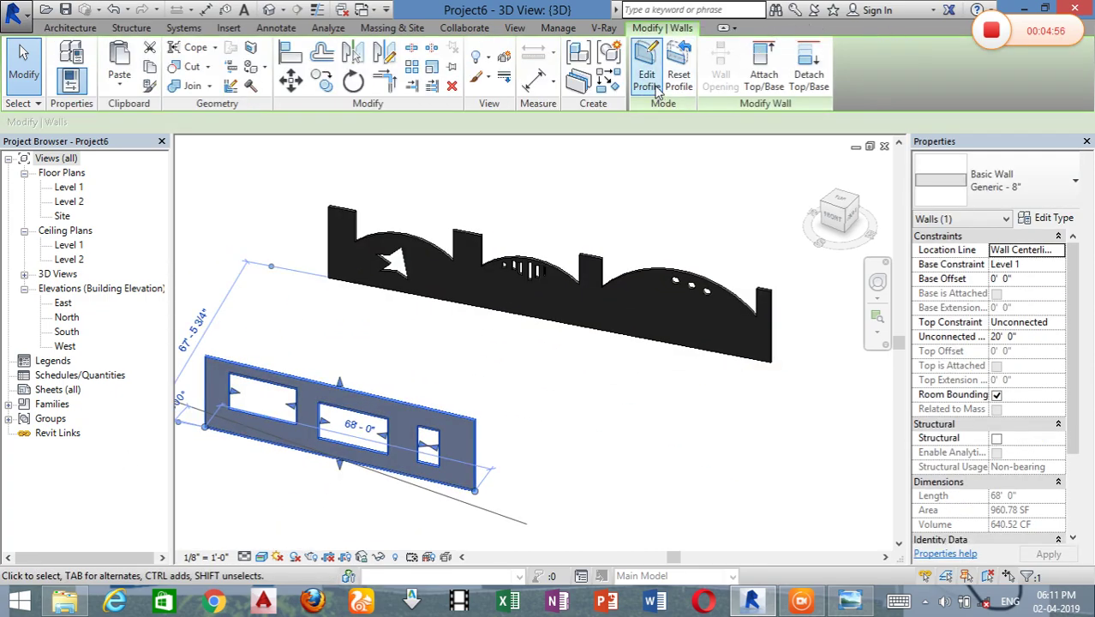
click(837, 225)
scroll(380, 334, up, 2)
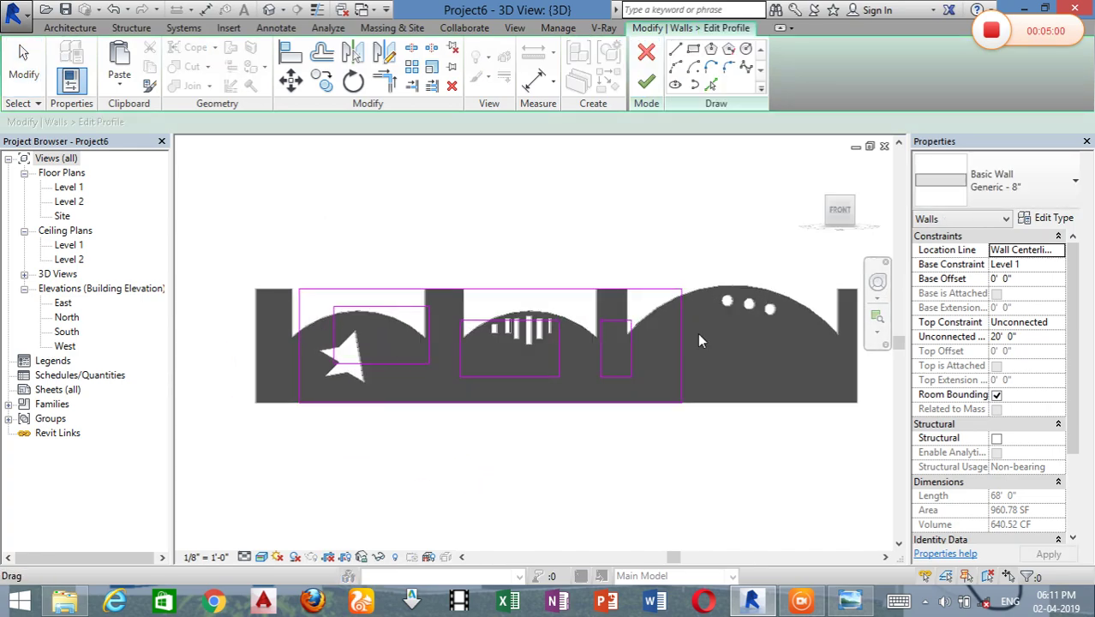
scroll(620, 355, up, 1)
scroll(620, 360, up, 1)
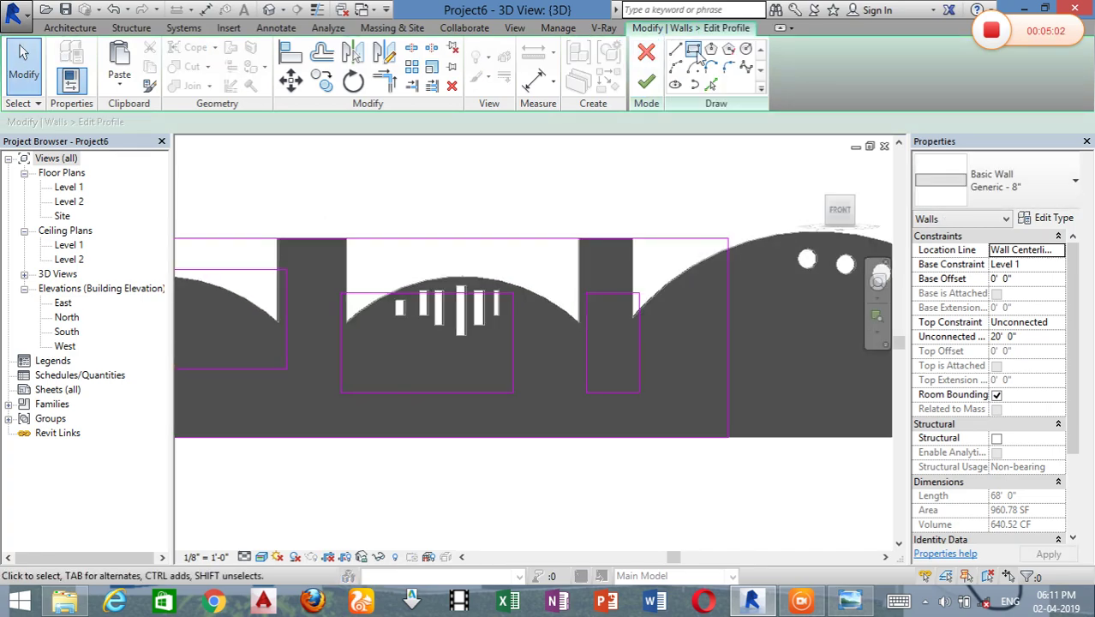
click(690, 413)
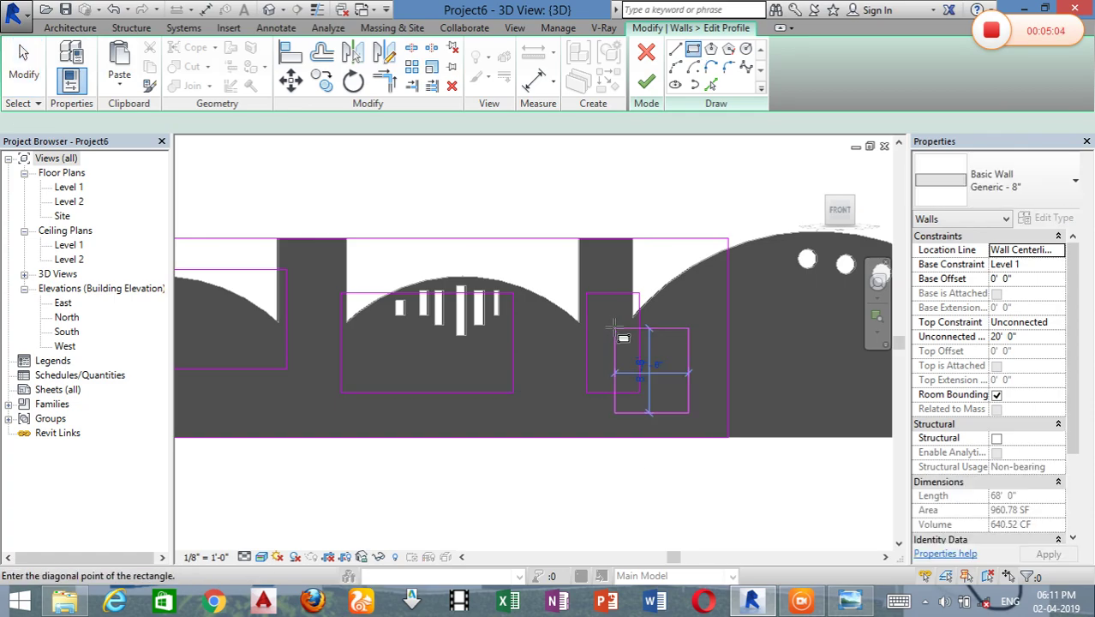
click(614, 328)
Step: Try to finish the profile with the two rectangles overlapping, and return to the sketch
scroll(634, 338, up, 2)
key(Escape)
key(Escape)
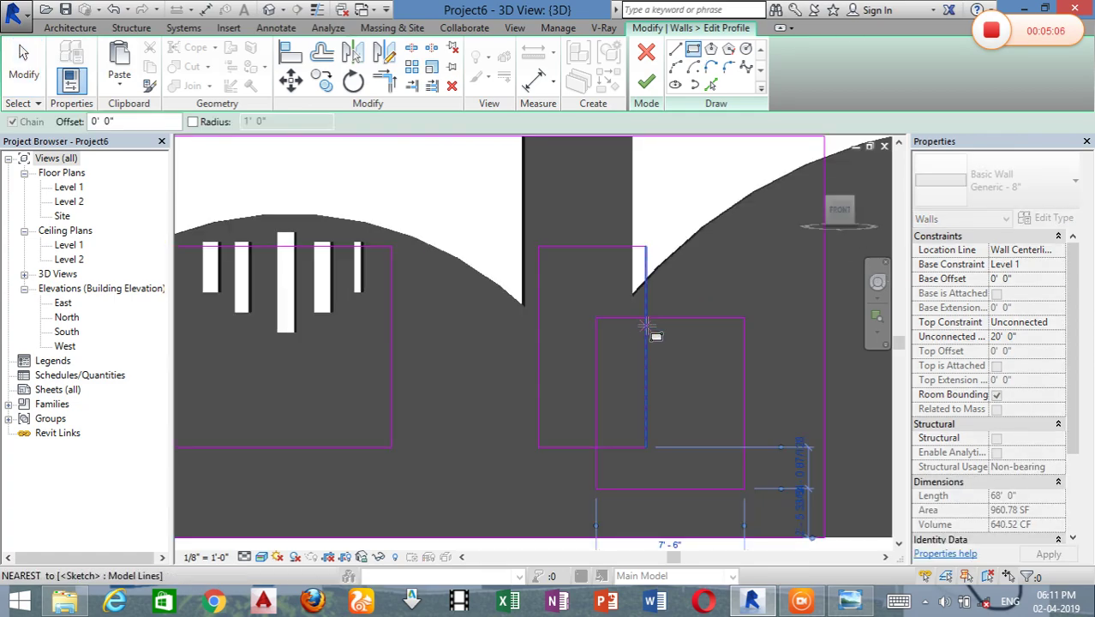
click(647, 81)
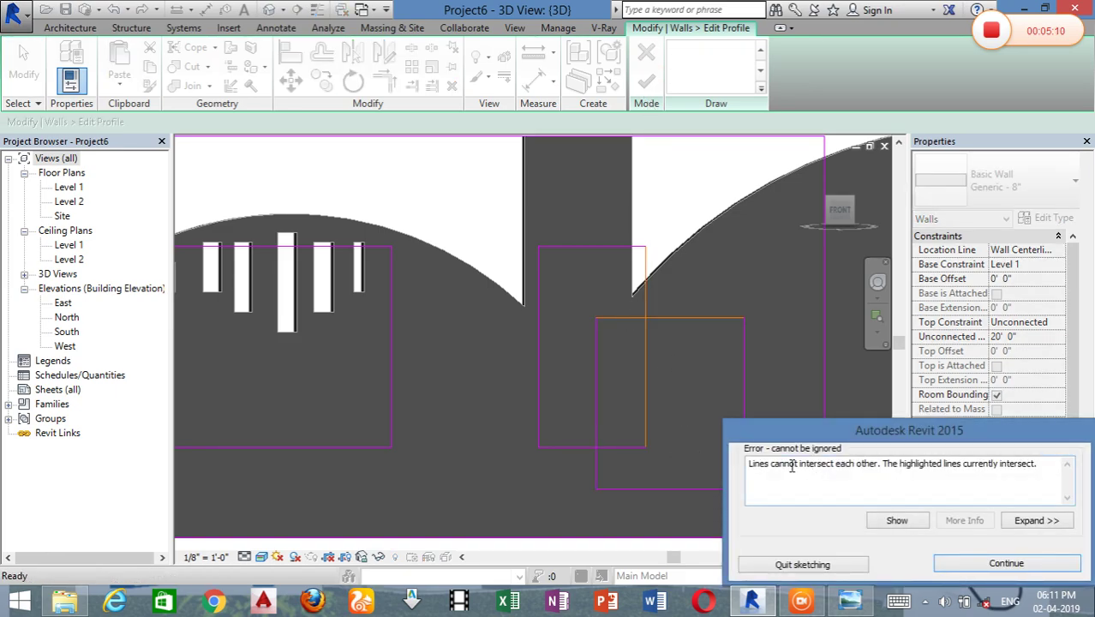
click(1007, 564)
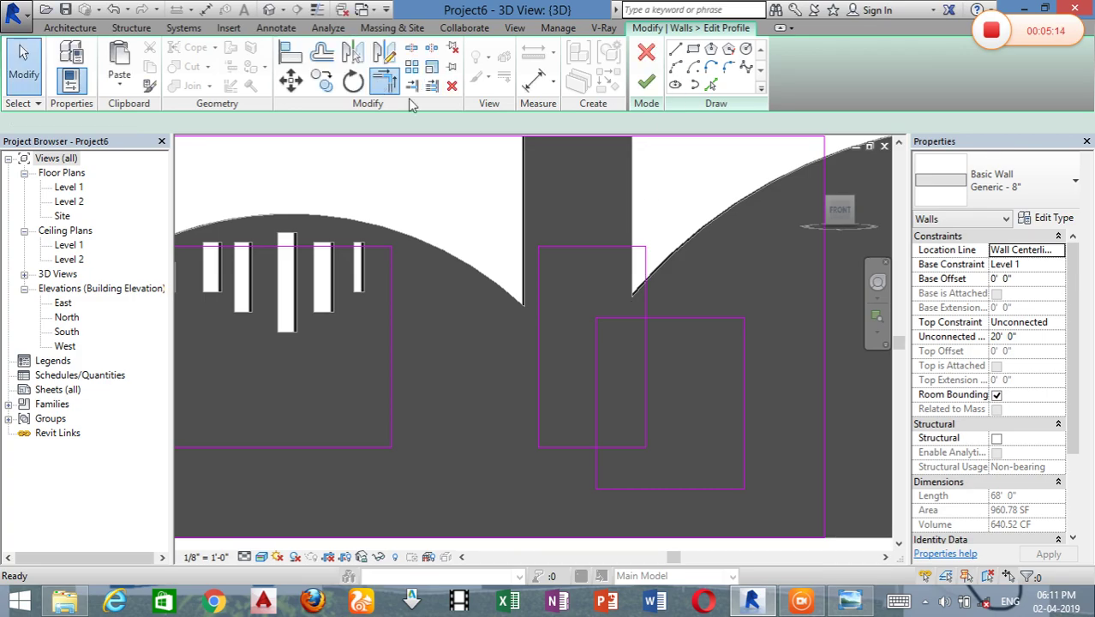
Step: Trim the two overlapping rectangles to corners at both crossings, forming one continuous stepped outline
click(384, 81)
click(642, 281)
click(654, 317)
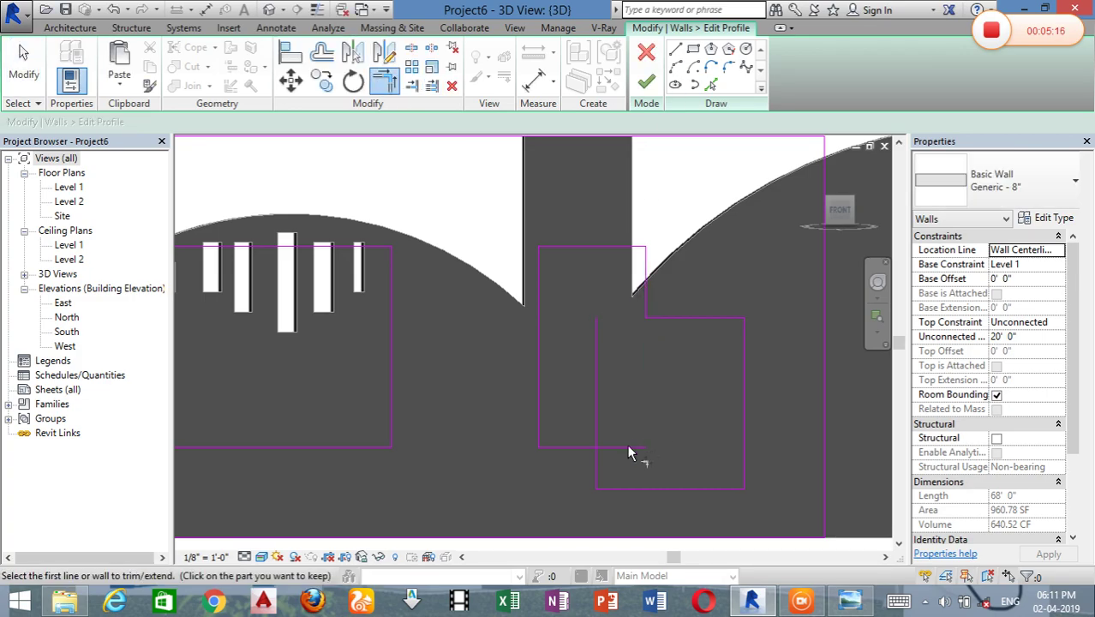
click(583, 447)
click(598, 464)
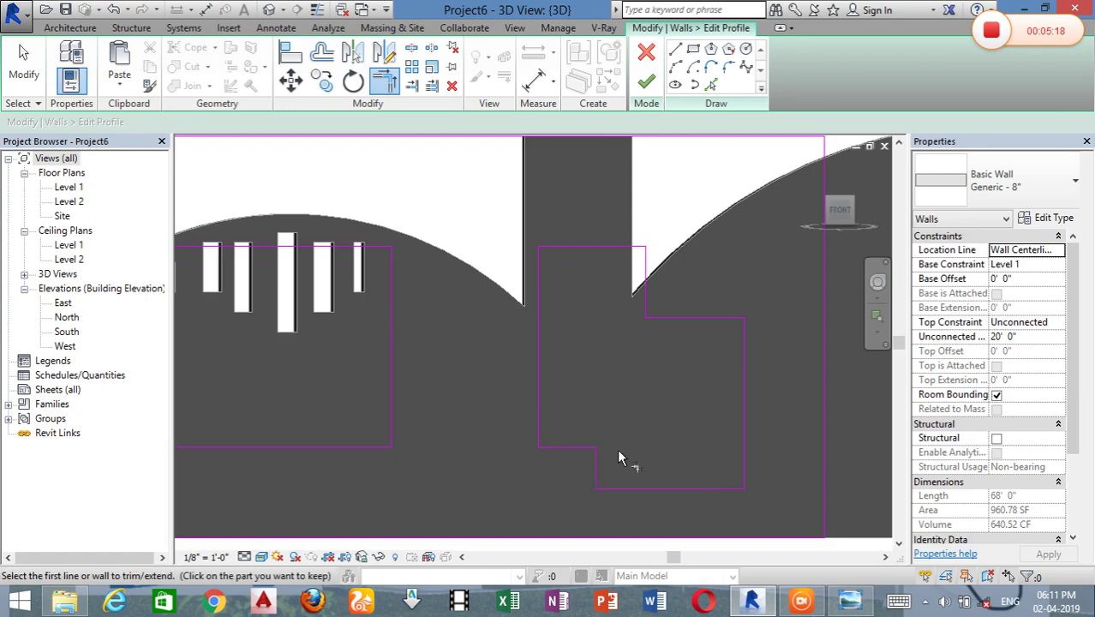
Step: Finish the front wall's profile edit with the stepped outline as an opening and check the resulting cutout
scroll(619, 458, down, 3)
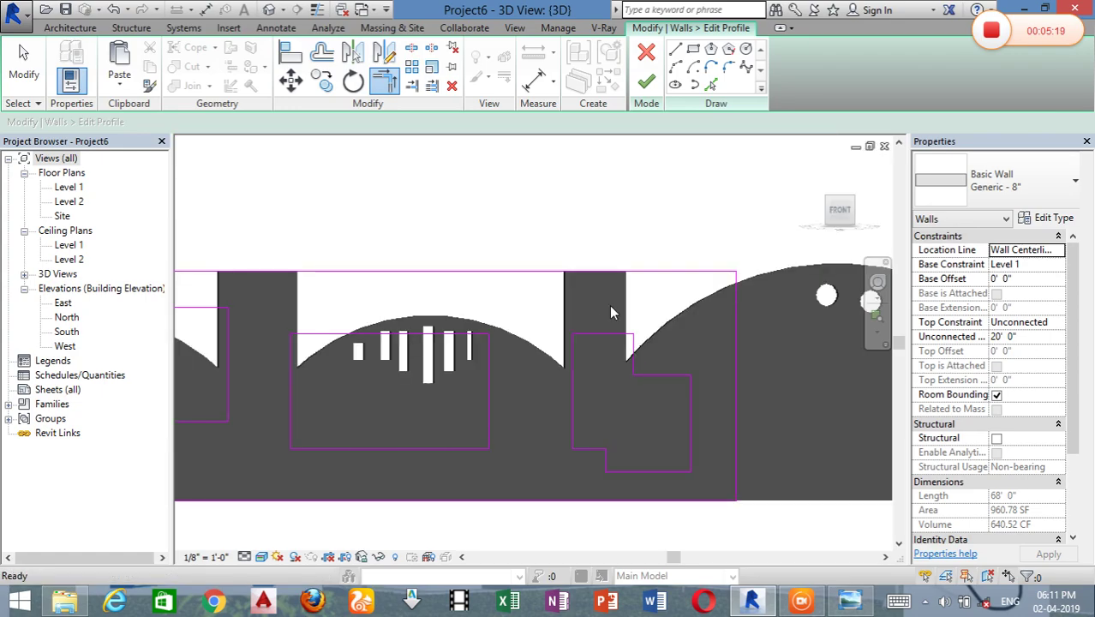
click(644, 82)
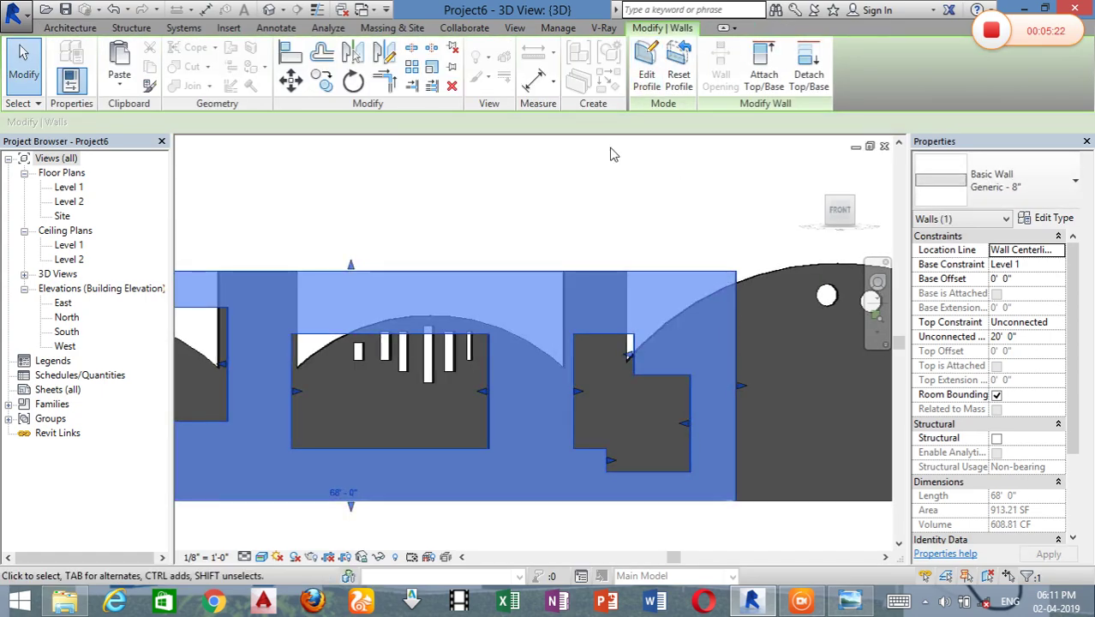
click(611, 155)
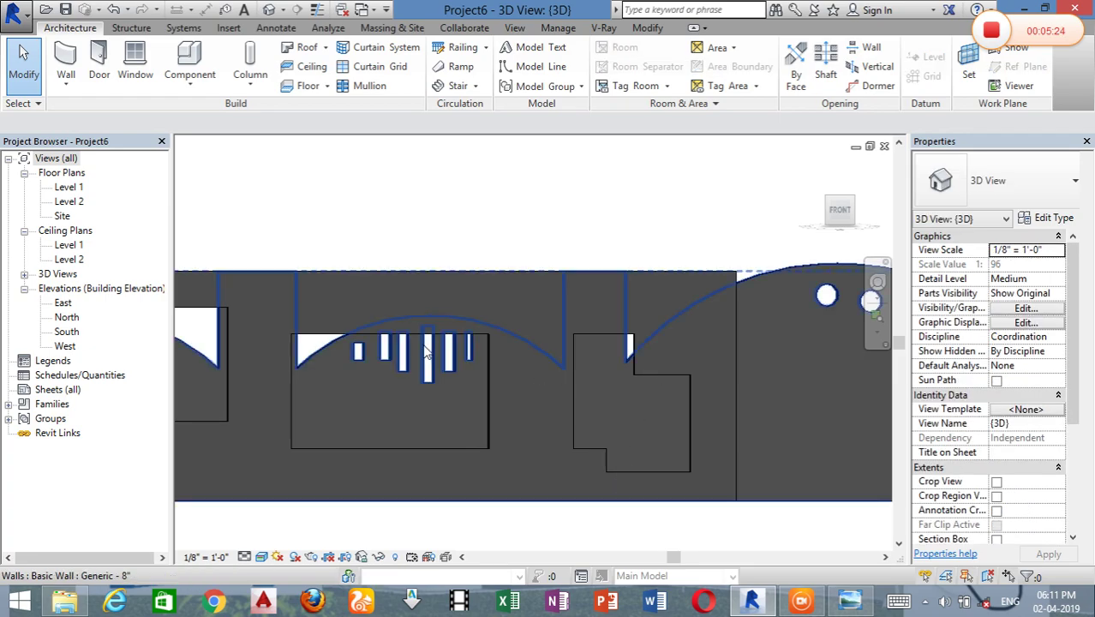
scroll(509, 315, down, 2)
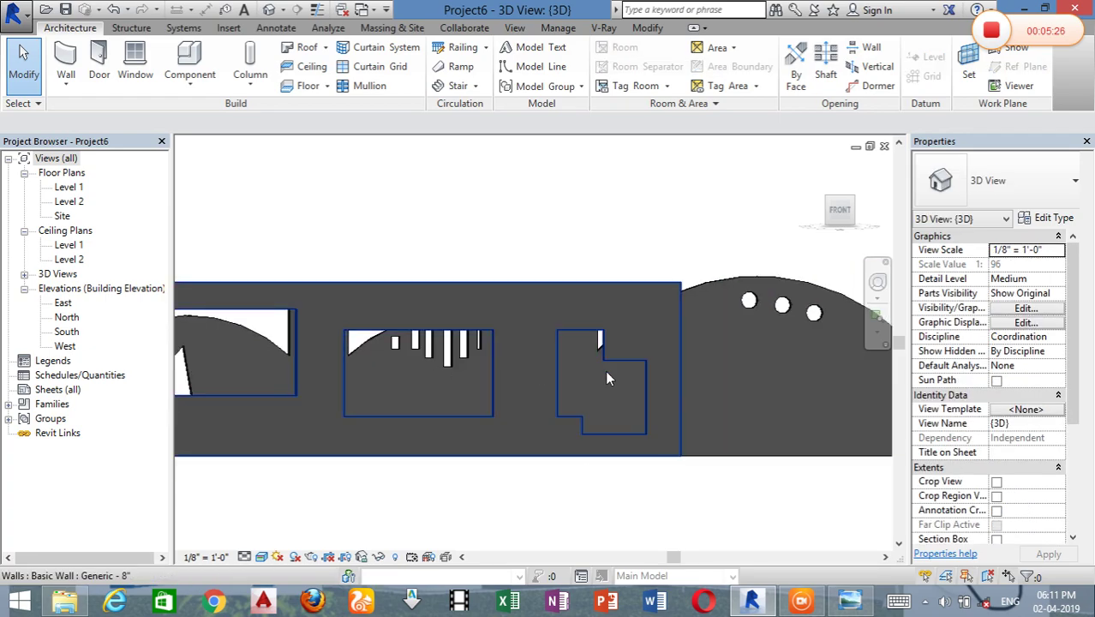
scroll(606, 370, up, 2)
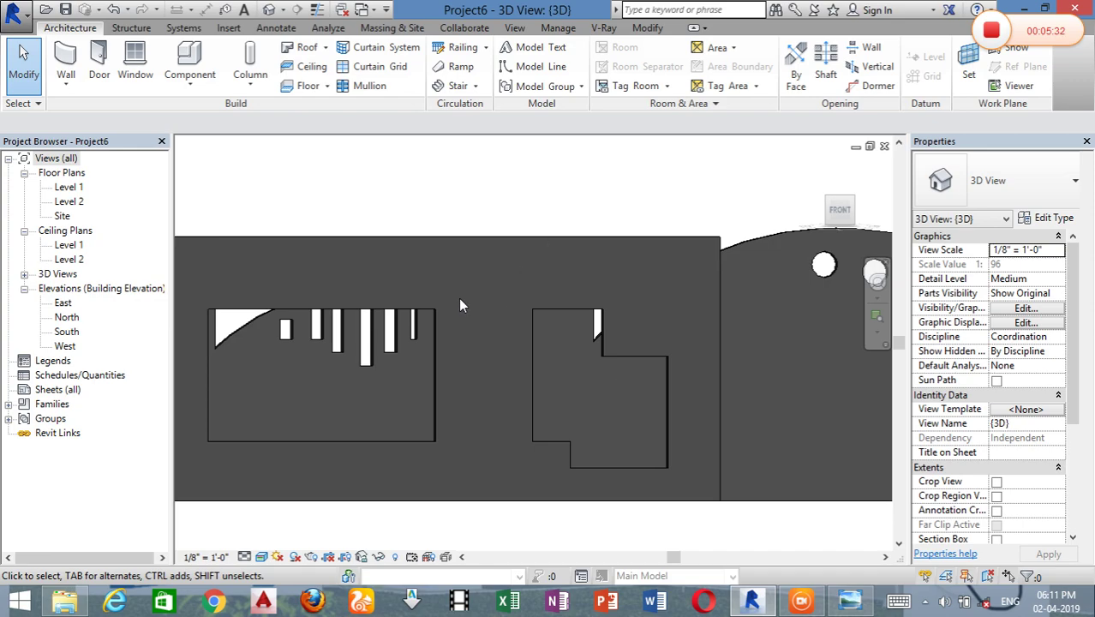
scroll(460, 305, down, 3)
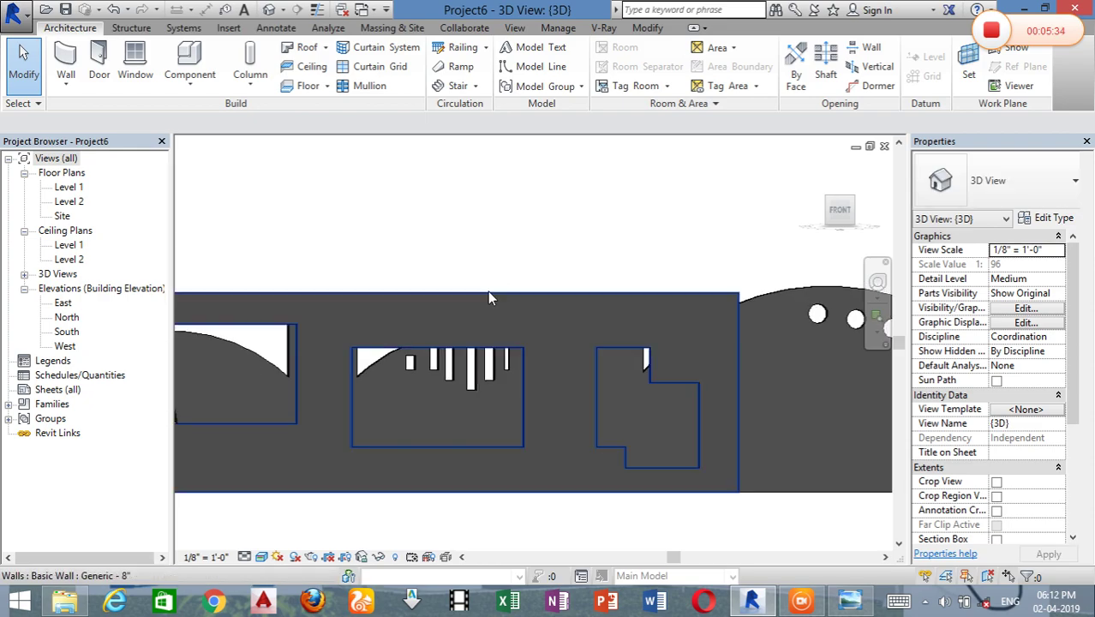
Step: Delete the front wall and the arched wall behind it
click(489, 298)
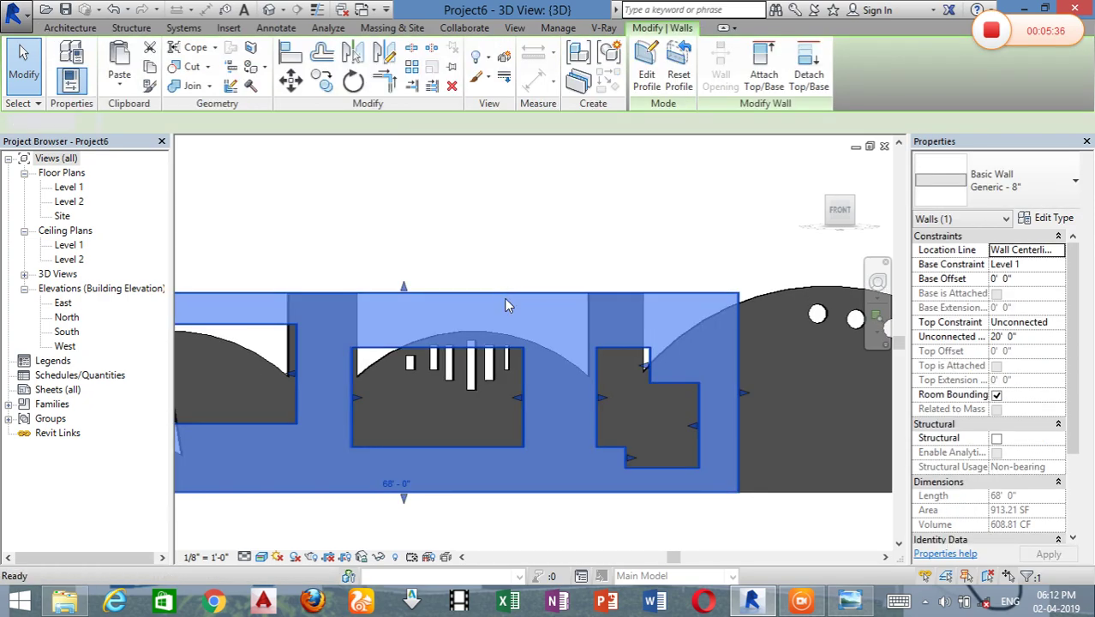
key(Delete)
click(471, 341)
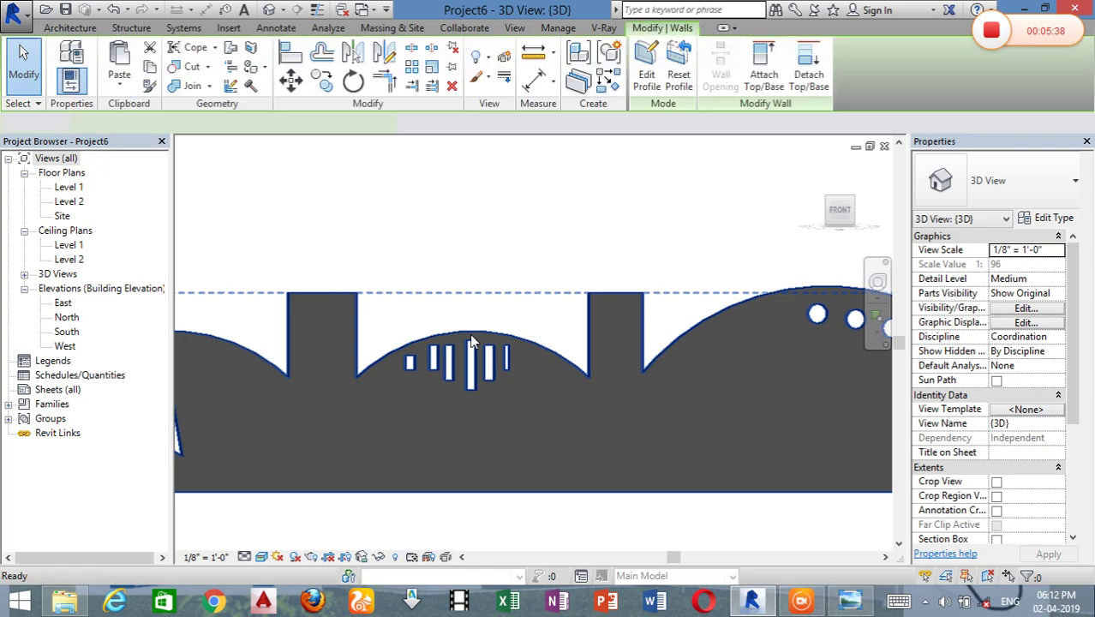
key(Delete)
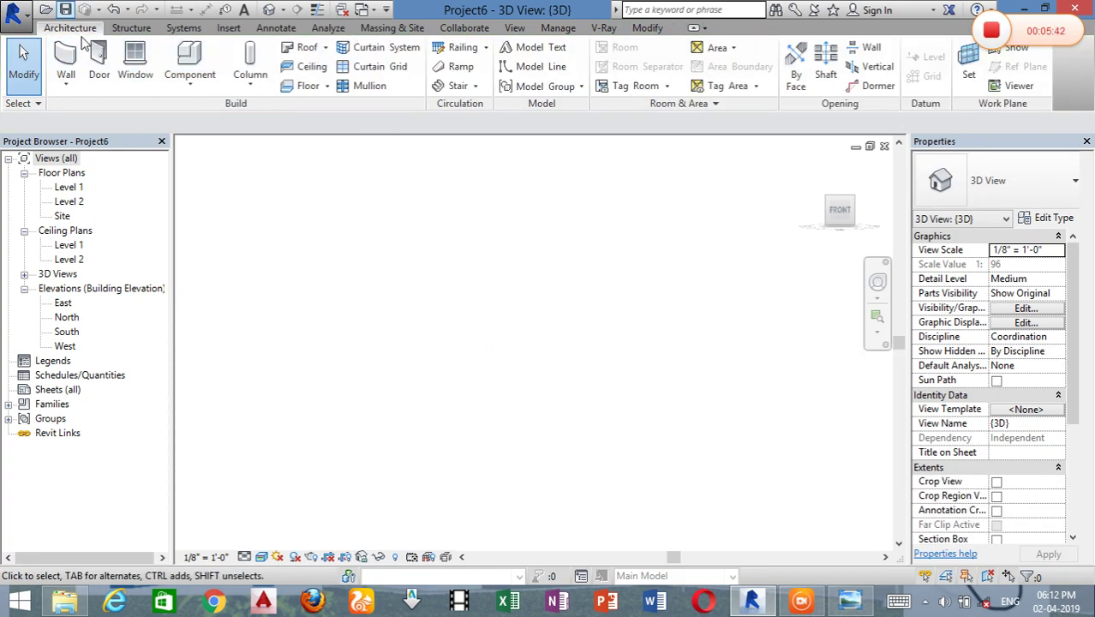
Step: Draw a horizontal wall about 88' long in the Level 1 floor plan and show it in the 3D view
click(96, 62)
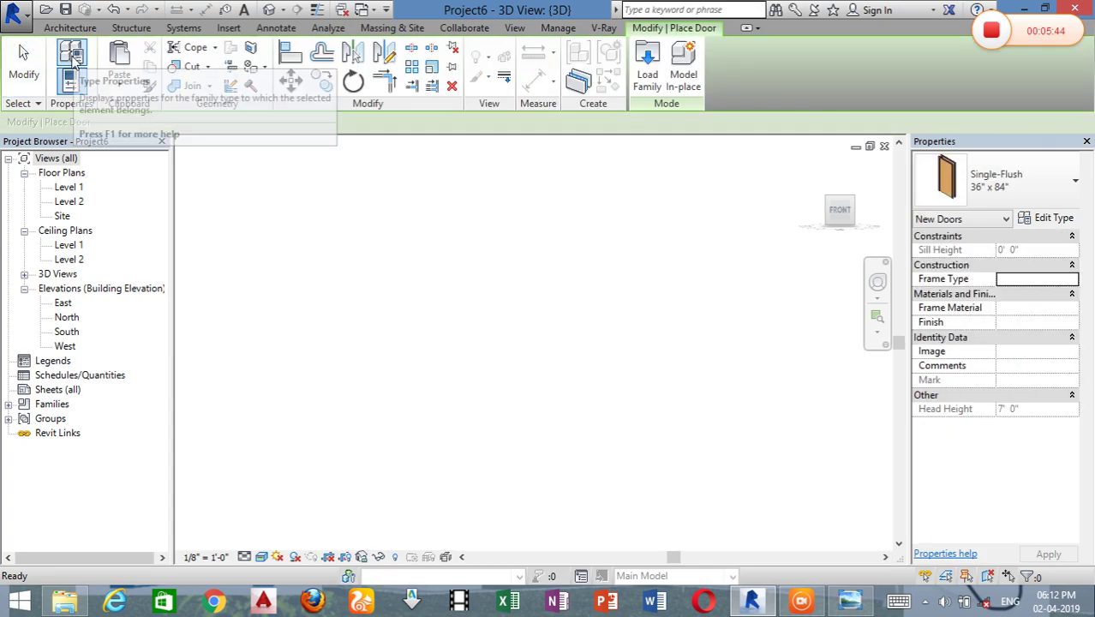
click(23, 64)
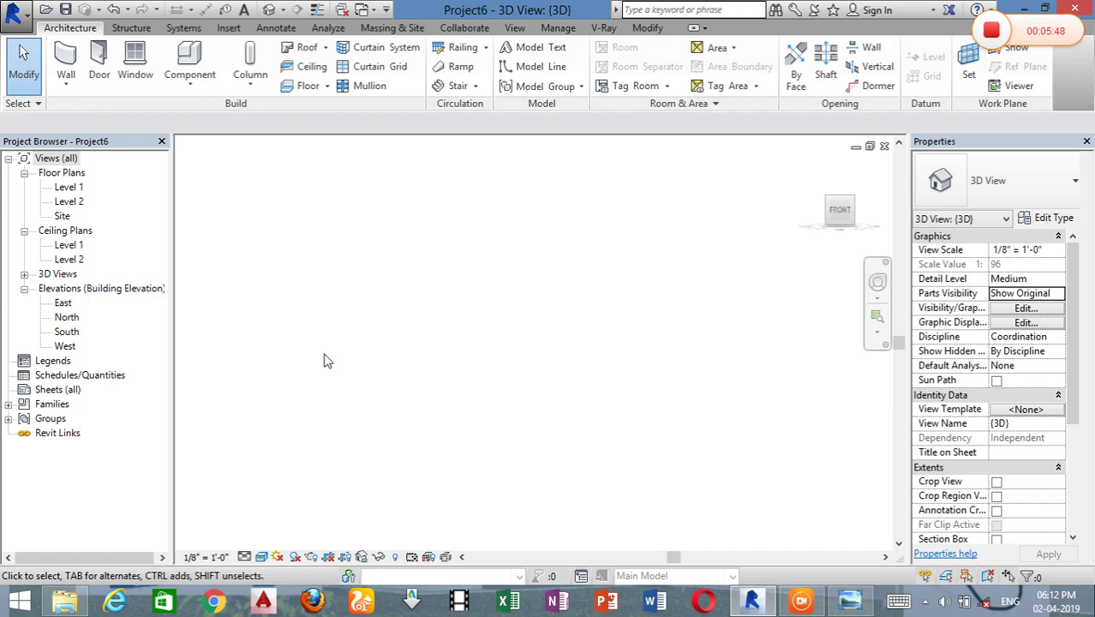
double_click(69, 188)
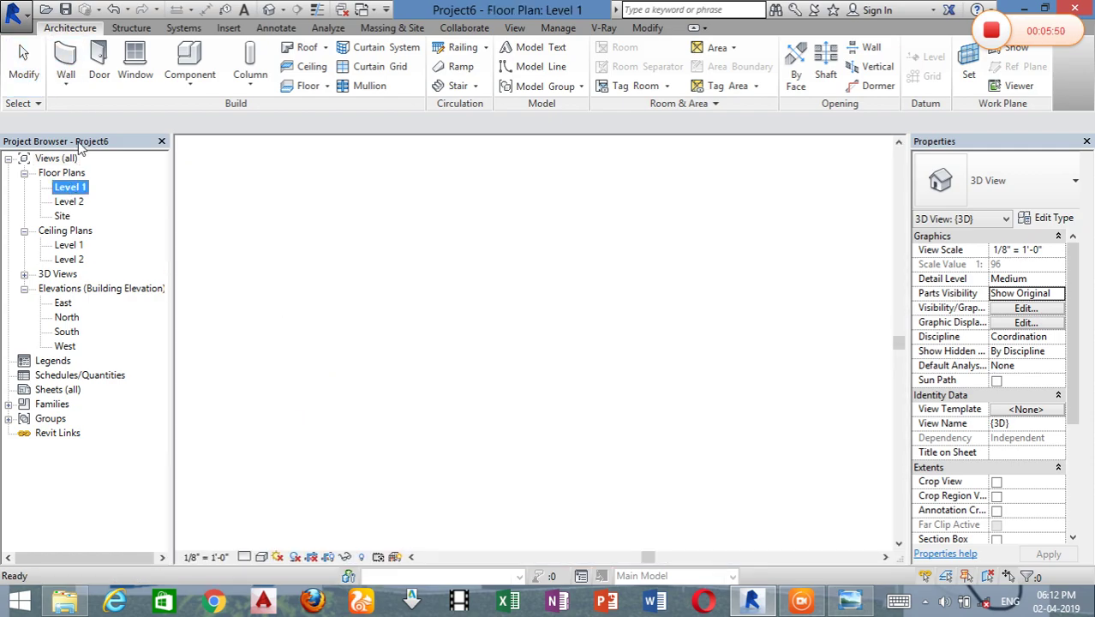
click(413, 336)
click(634, 334)
key(Escape)
key(Escape)
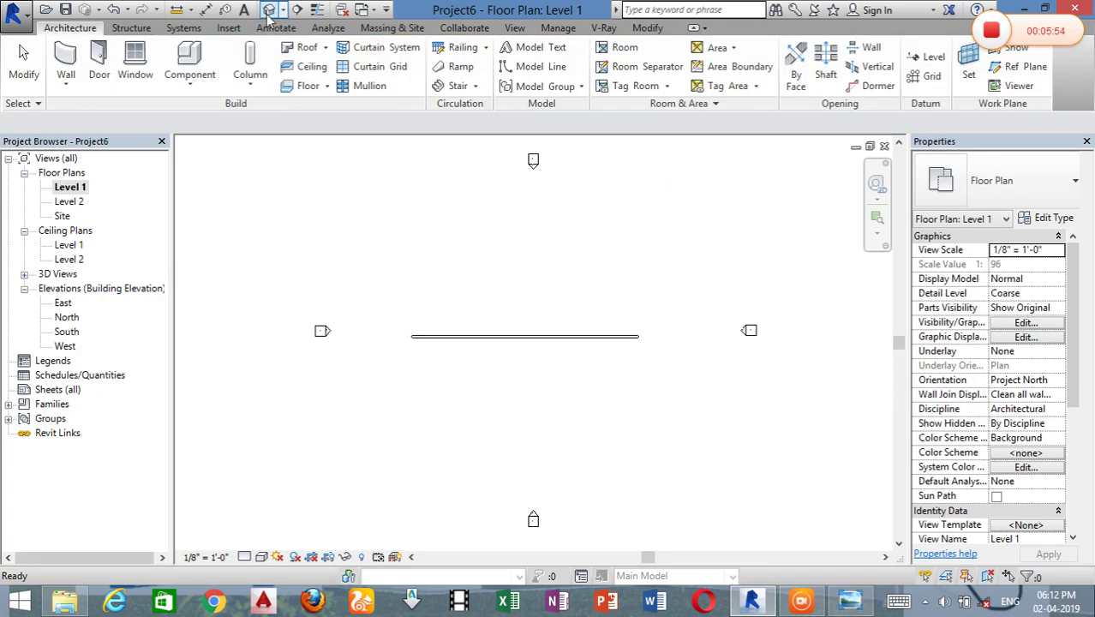
click(268, 9)
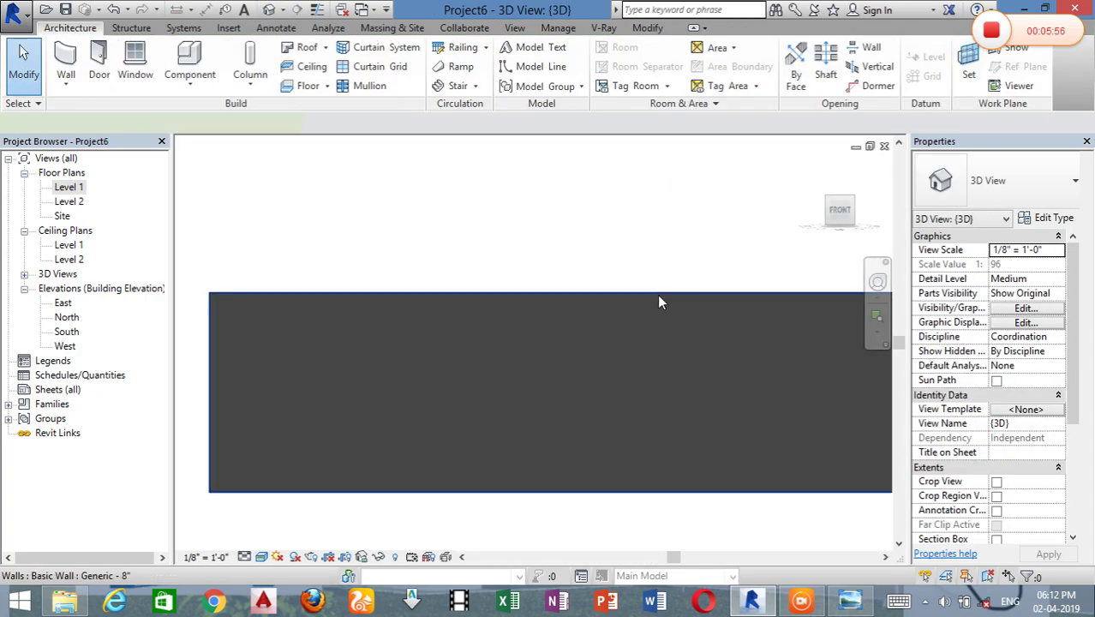
Step: Open the new wall's profile for editing
click(657, 294)
click(641, 75)
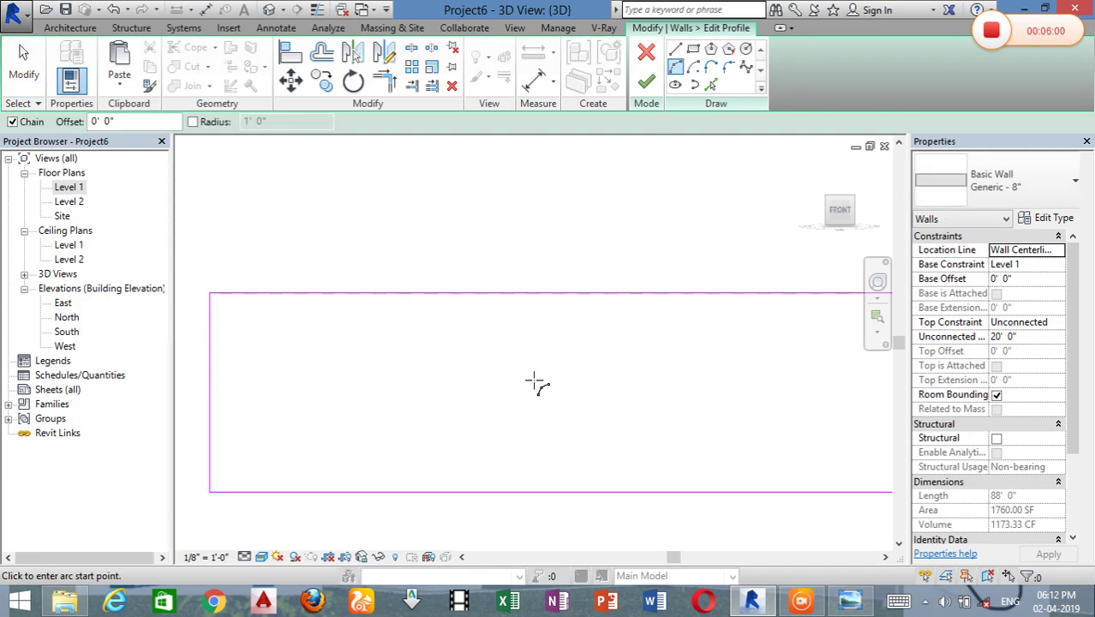
click(746, 49)
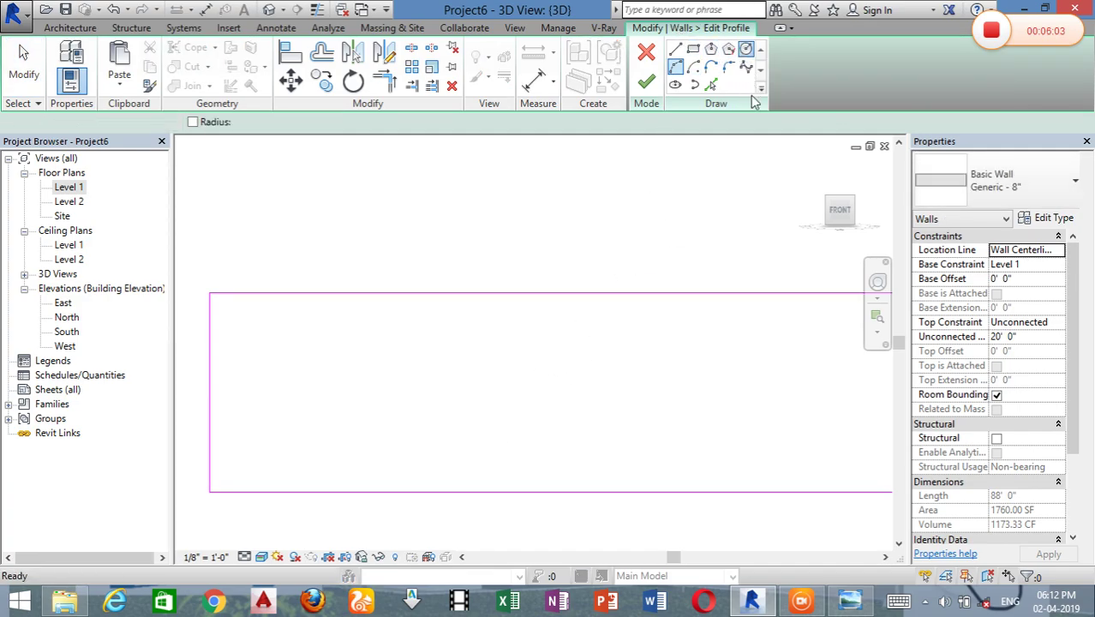
click(497, 367)
key(Escape)
key(Escape)
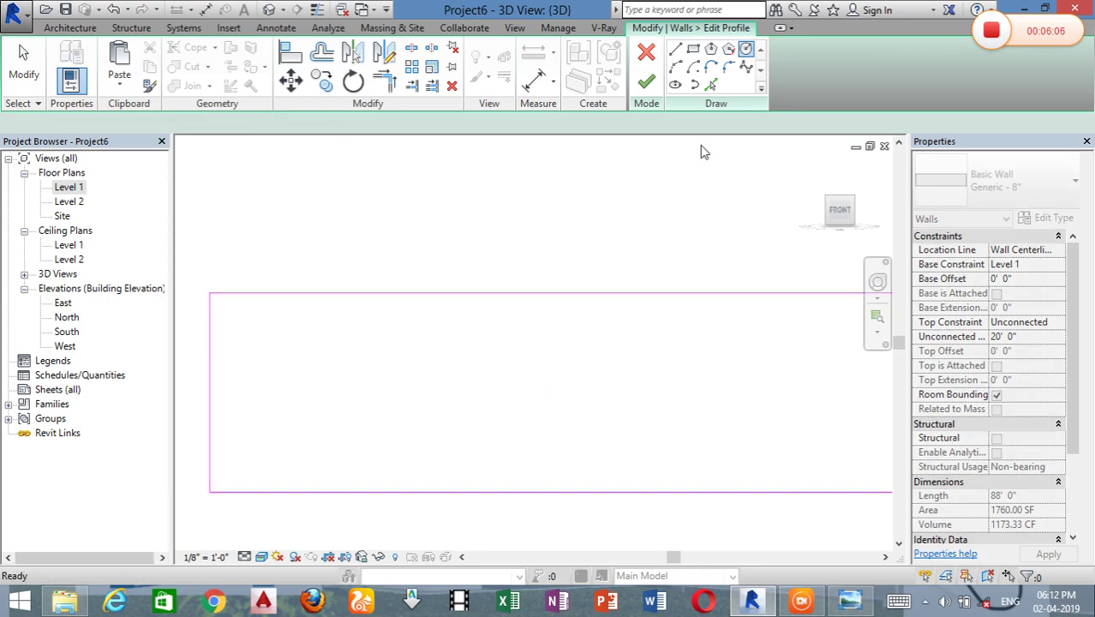
click(676, 67)
click(460, 390)
click(468, 337)
click(462, 347)
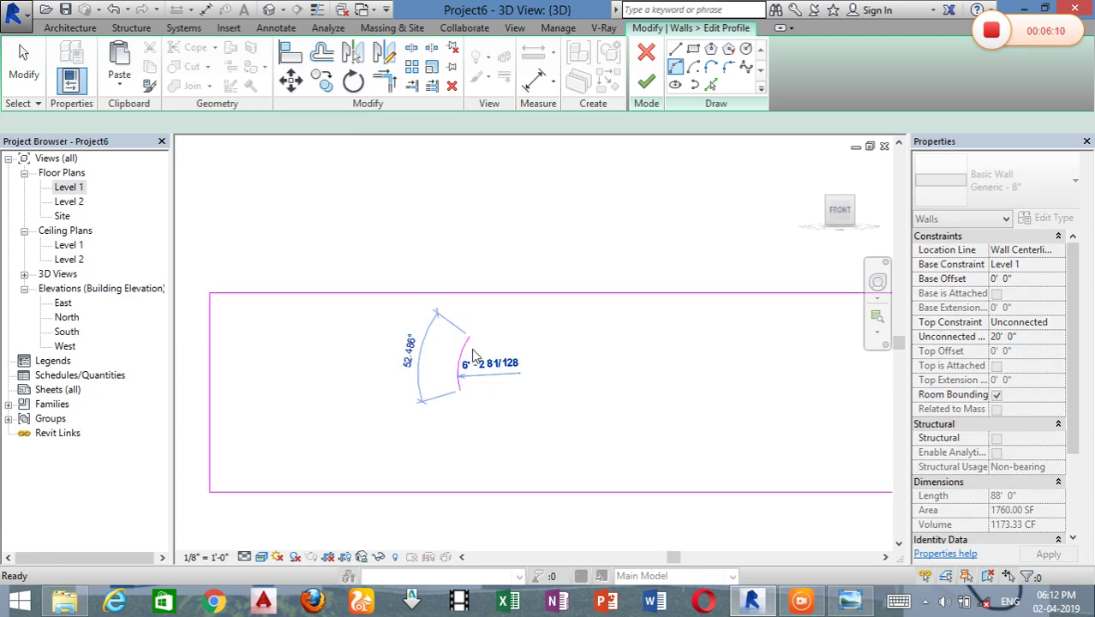
key(ctrl+z)
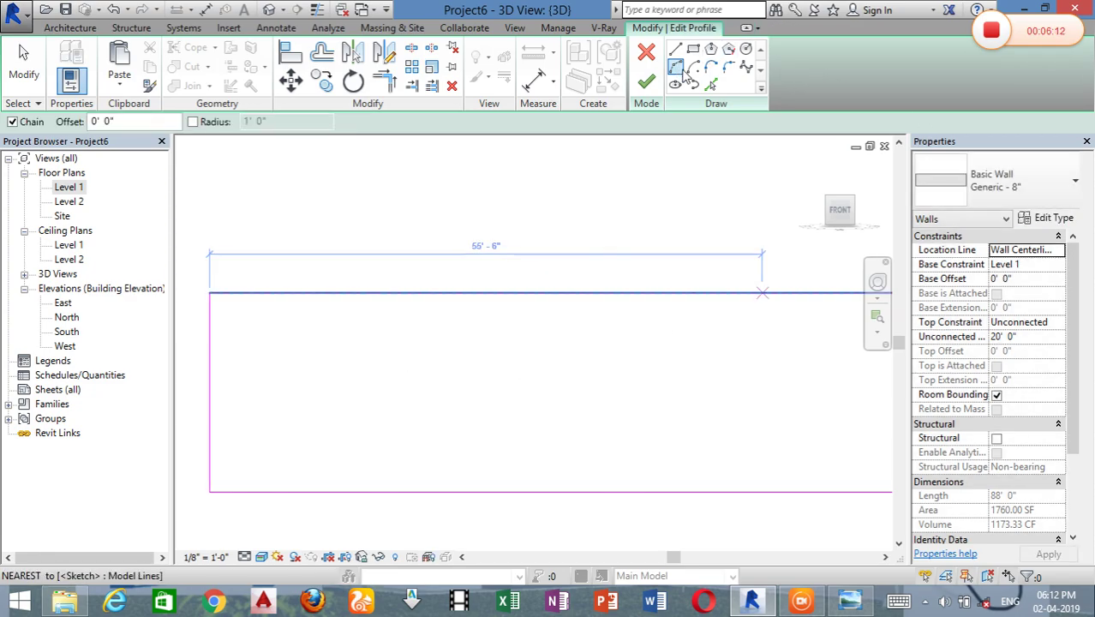
Step: Sketch a shallow arc inside the wall profile, bowed to the left, between endpoints 6'-0" apart vertically
click(680, 70)
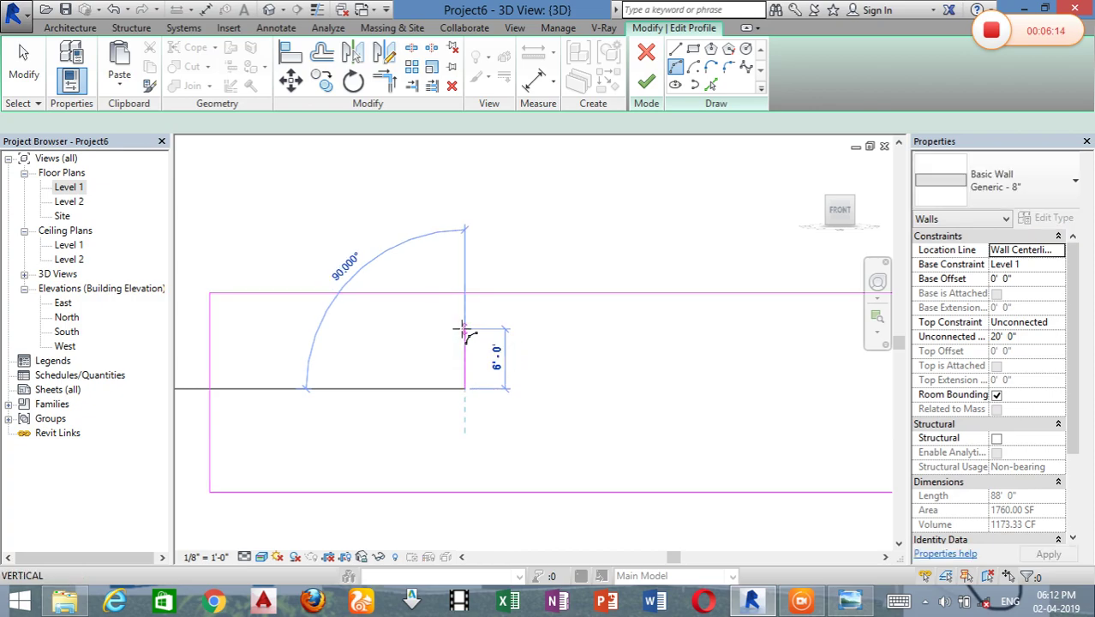
click(464, 329)
click(460, 358)
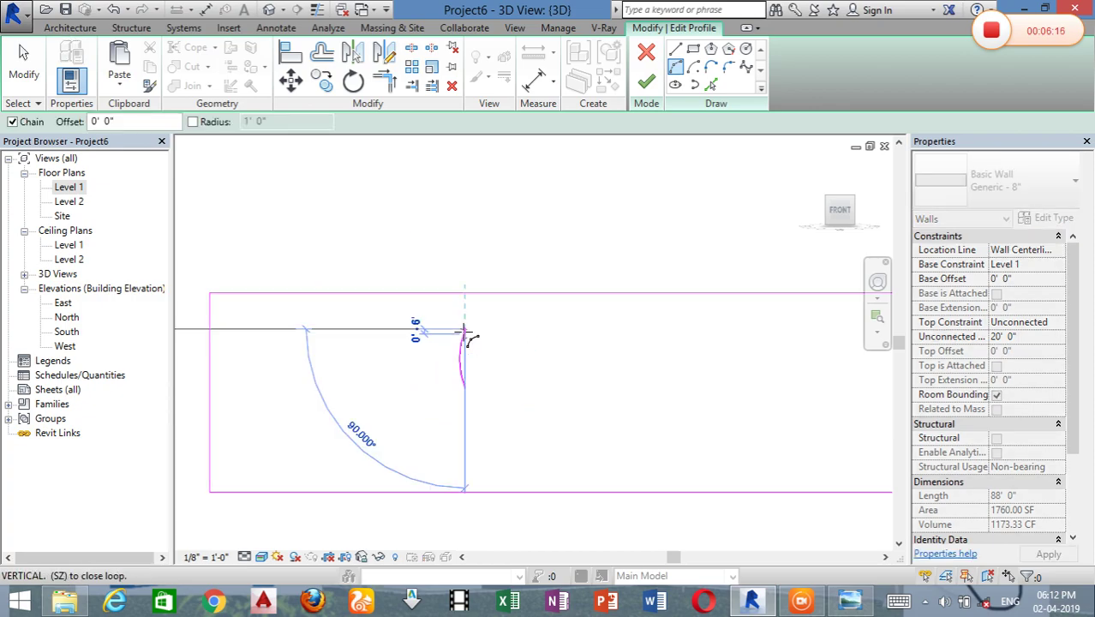
key(Escape)
key(Escape)
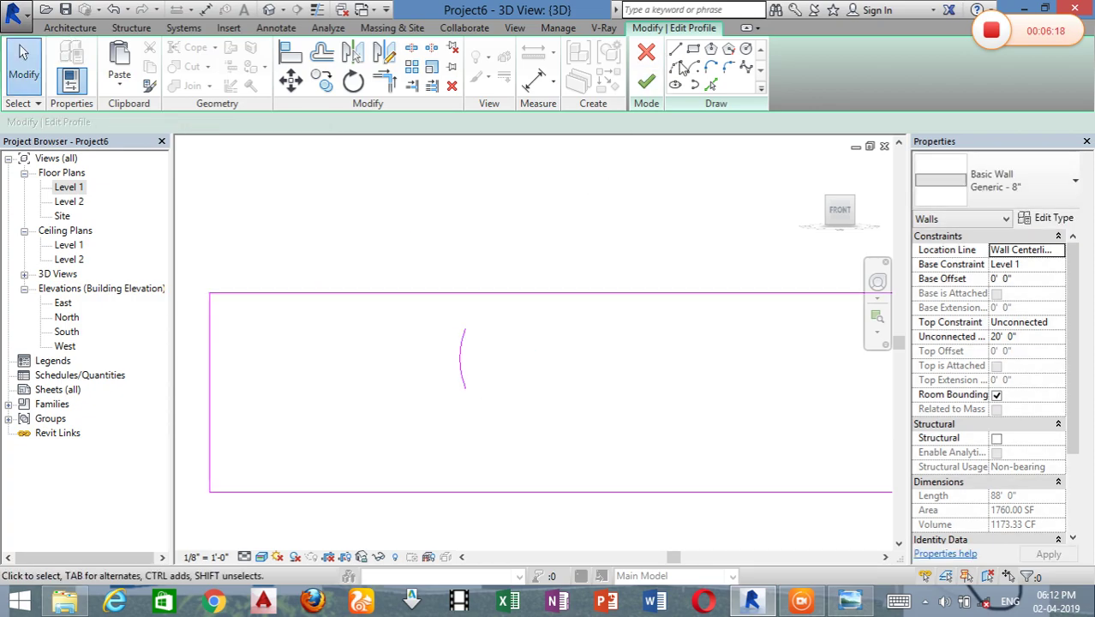
Step: Close the arc into a narrow lens with a second arc between the same endpoints, bowed right with a radius of about 7'-6"
click(677, 70)
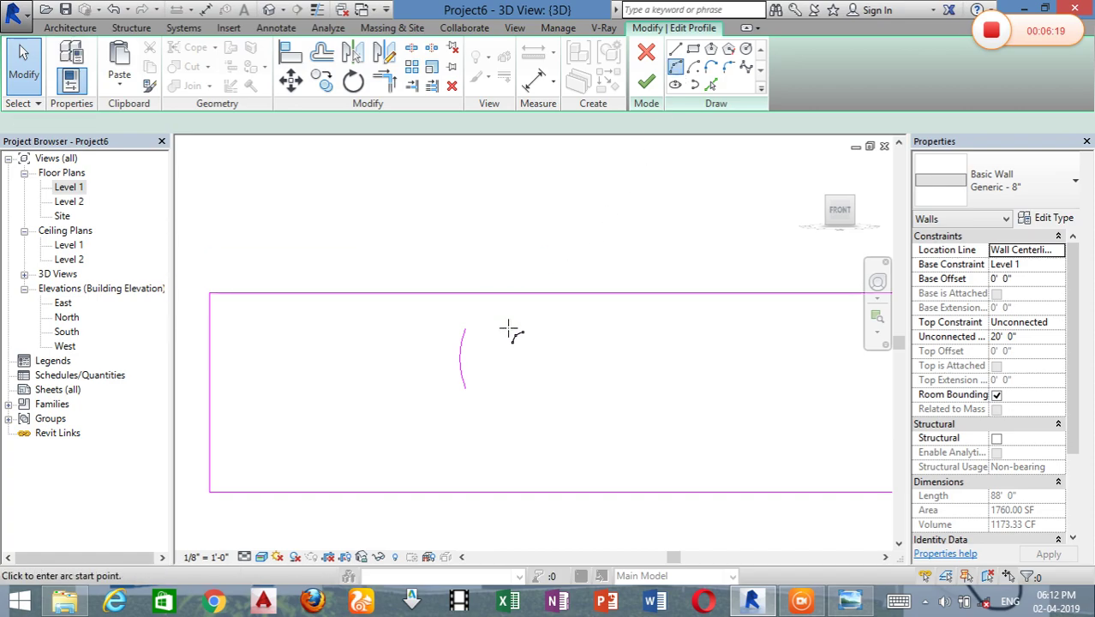
click(466, 388)
click(463, 329)
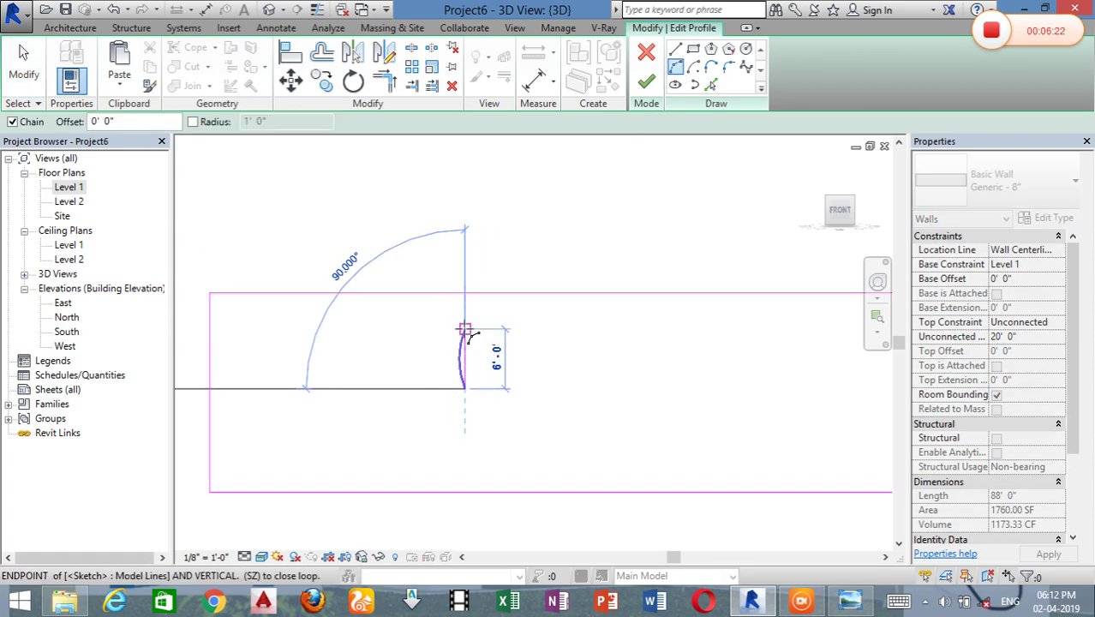
scroll(467, 337, up, 3)
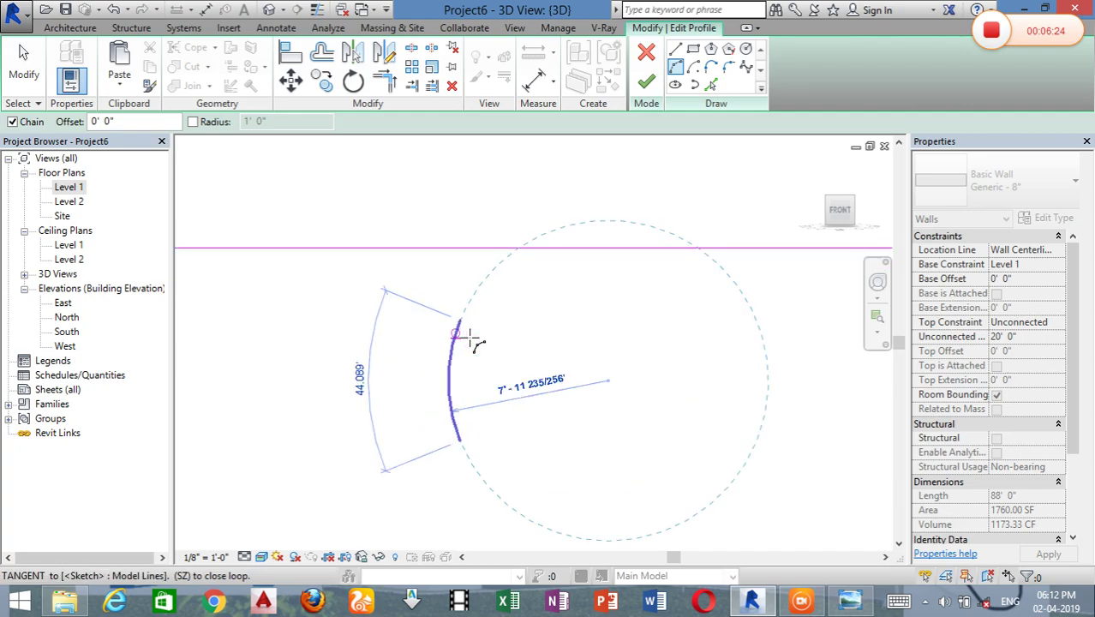
click(469, 360)
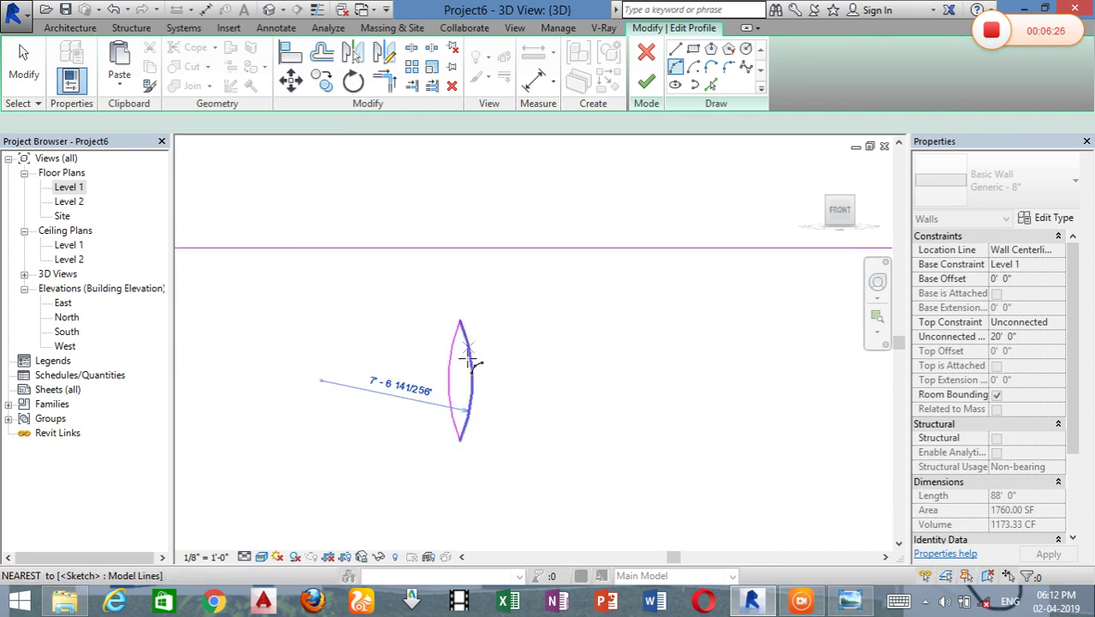
key(Escape)
Step: Copy the lens outline straight down so the copy sits tip to tip below the original
scroll(449, 389, down, 2)
middle_drag(488, 414, 488, 361)
drag(481, 386, 409, 274)
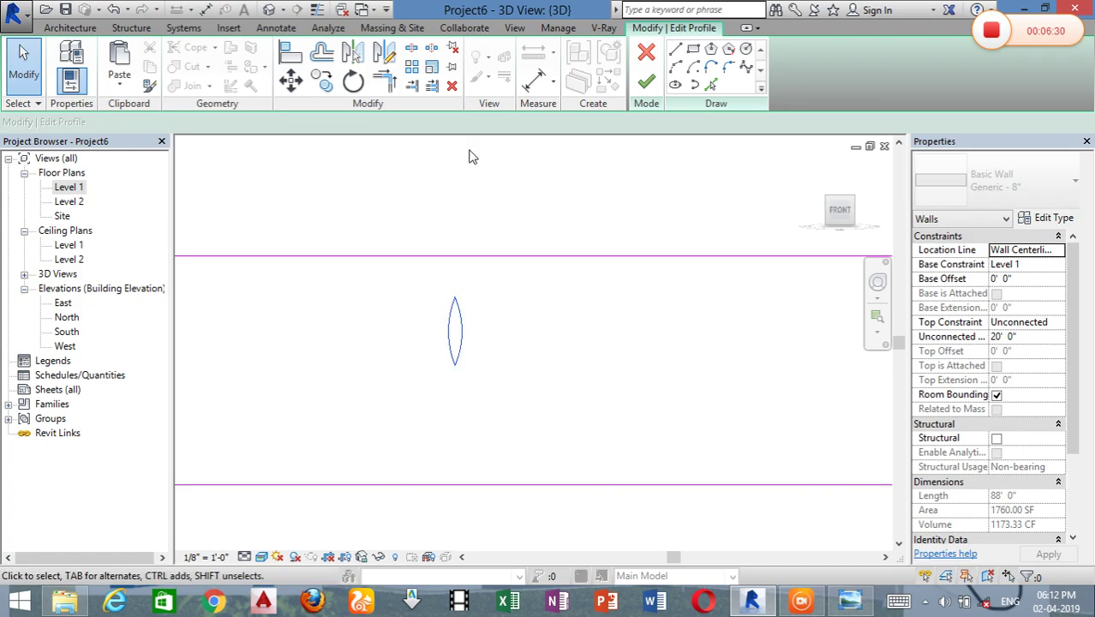
click(322, 80)
click(455, 300)
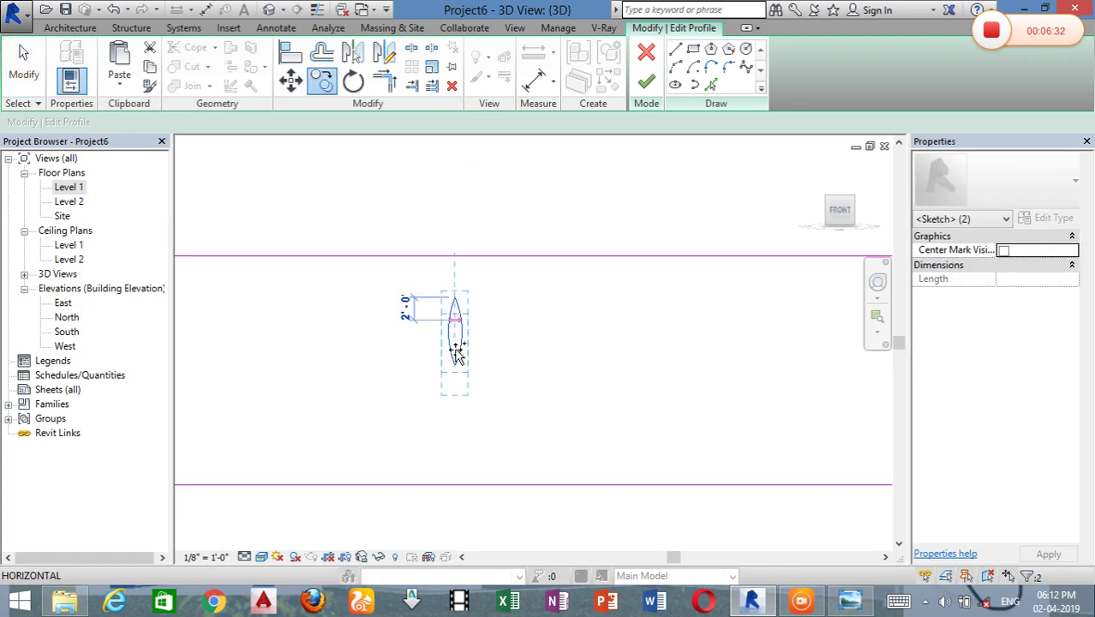
click(454, 384)
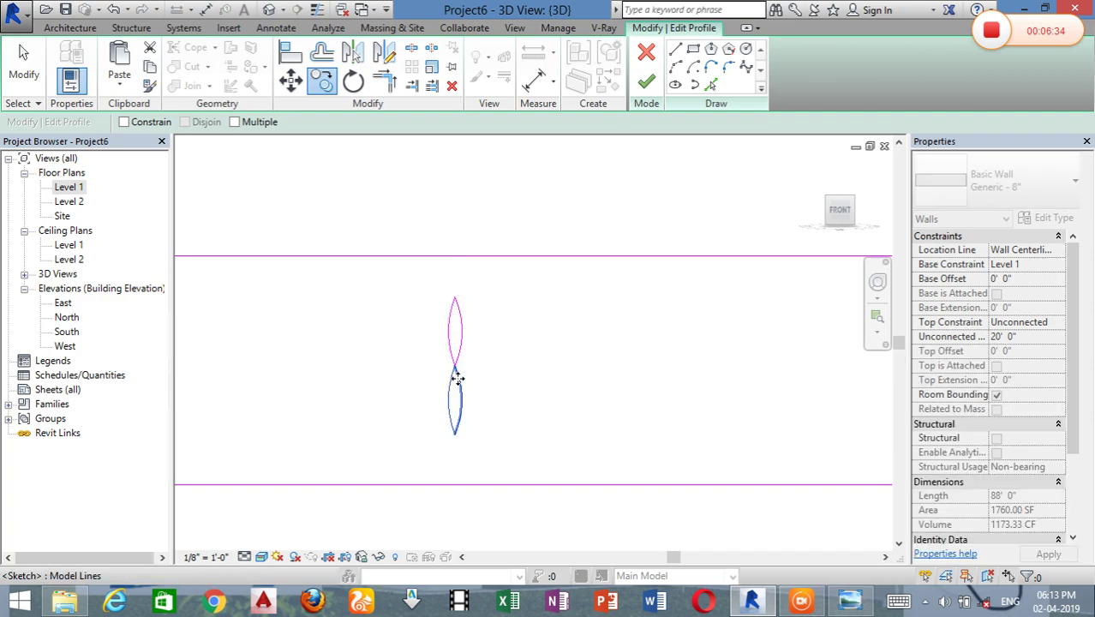
Step: Turn on thin lines and shift the lower lens slightly down to leave a small gap between the two tips
drag(483, 450, 384, 392)
scroll(456, 382, up, 6)
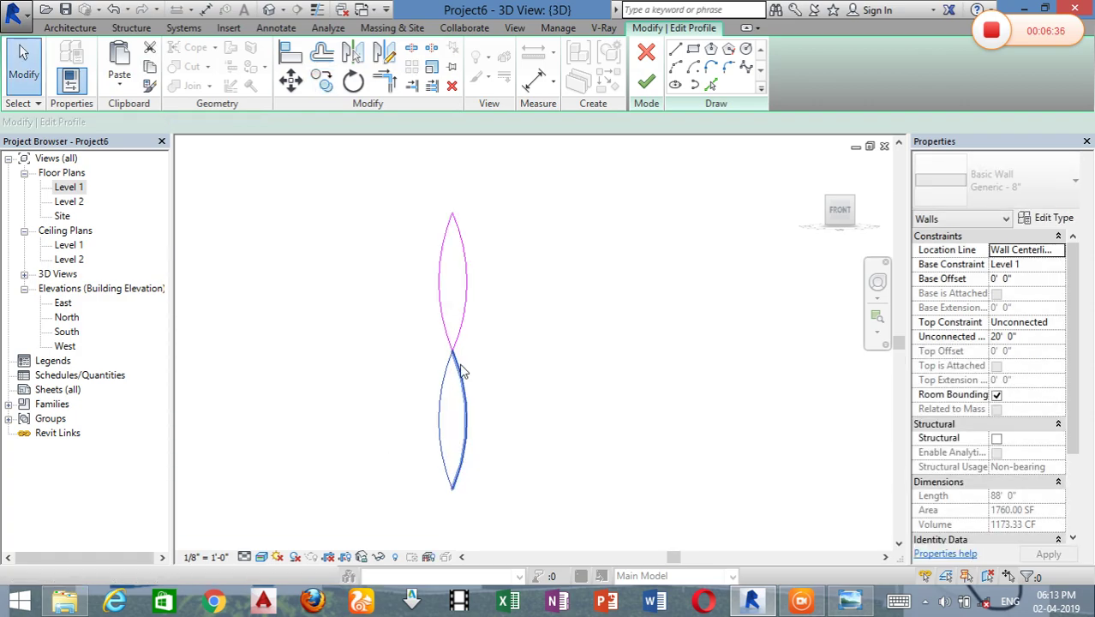
scroll(454, 334, up, 3)
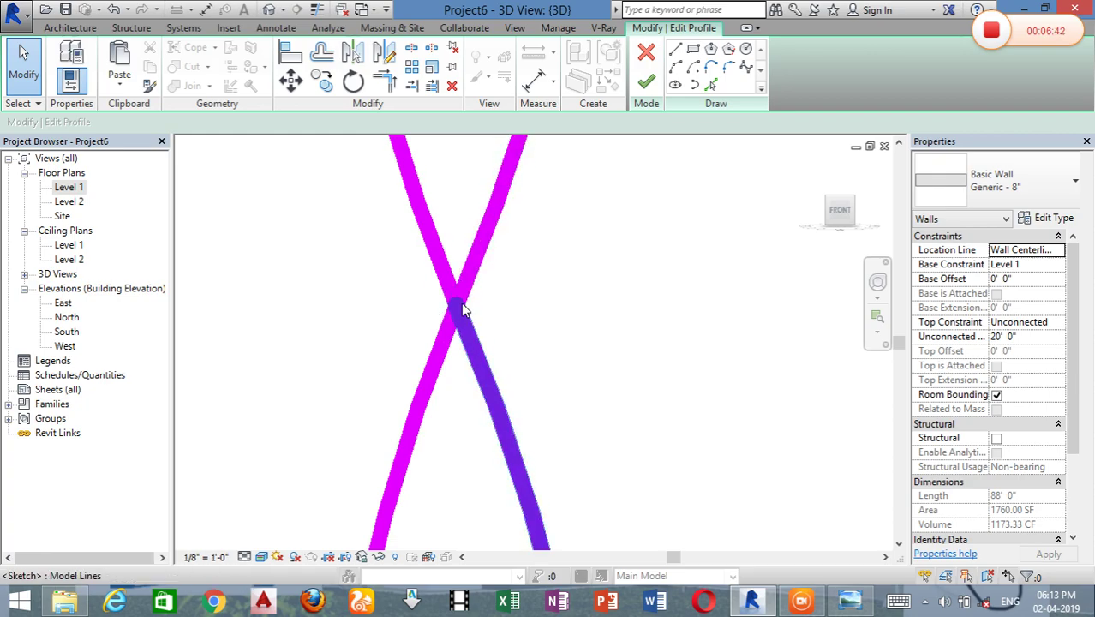
click(318, 10)
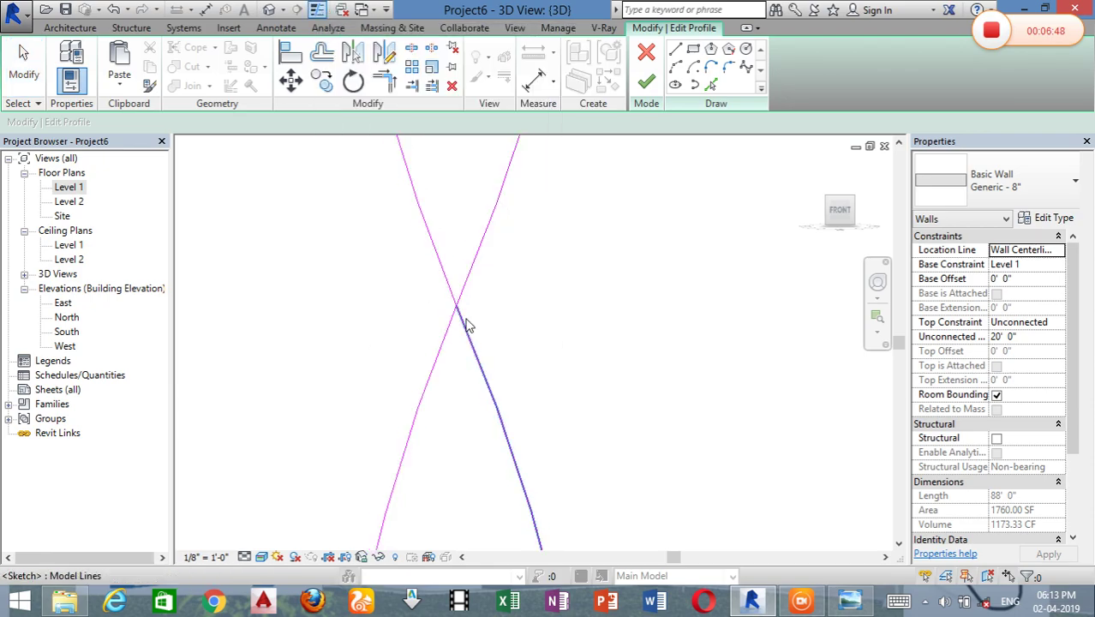
drag(498, 322, 384, 332)
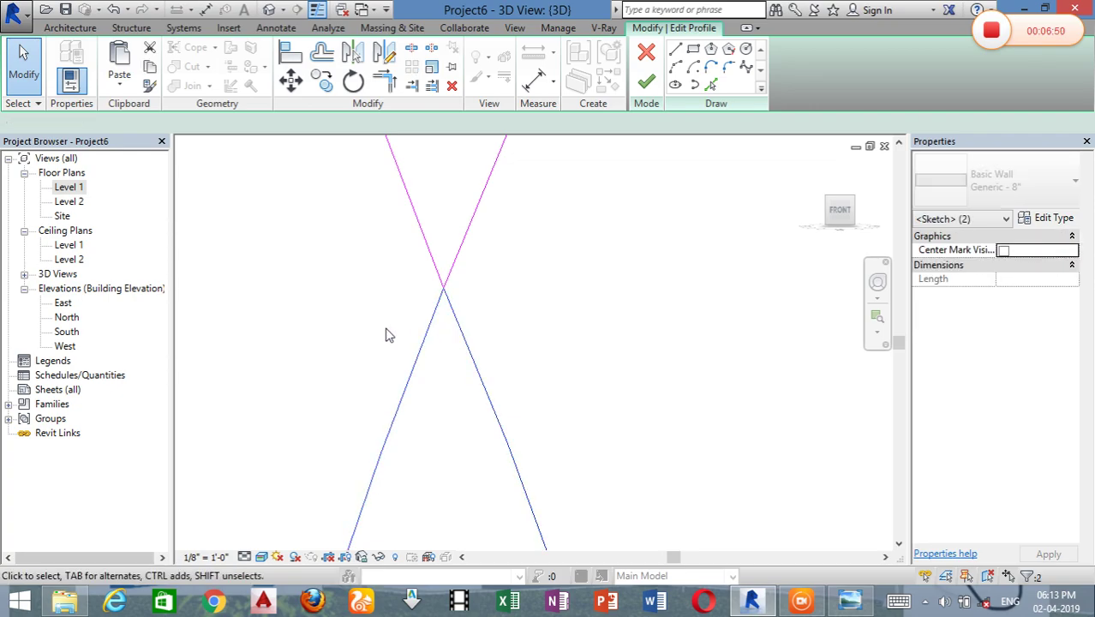
scroll(433, 288, down, 10)
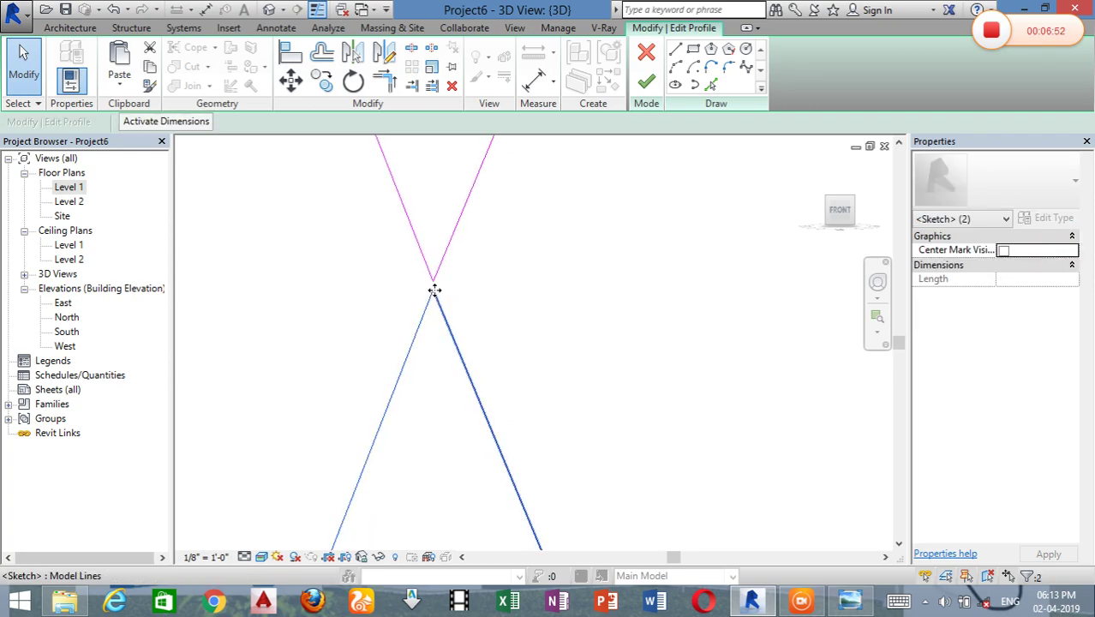
Step: Copy the tip-to-tip pair of vertical lenses 6'-0" horizontally to the right
scroll(441, 280, down, 2)
drag(471, 364, 385, 201)
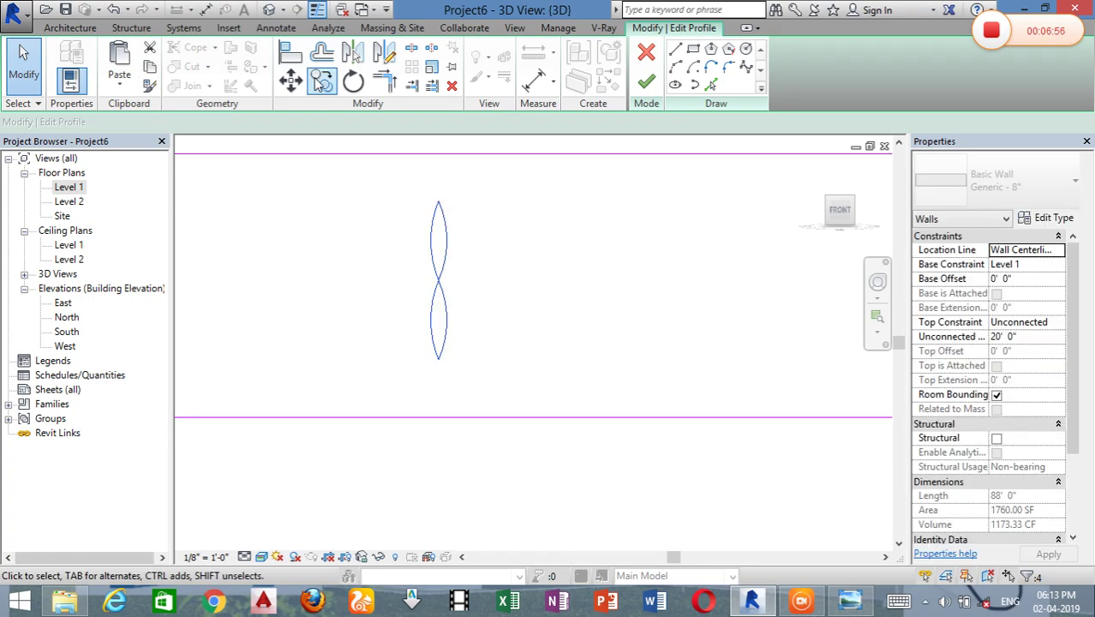
key(m)
key(v)
click(440, 361)
click(513, 364)
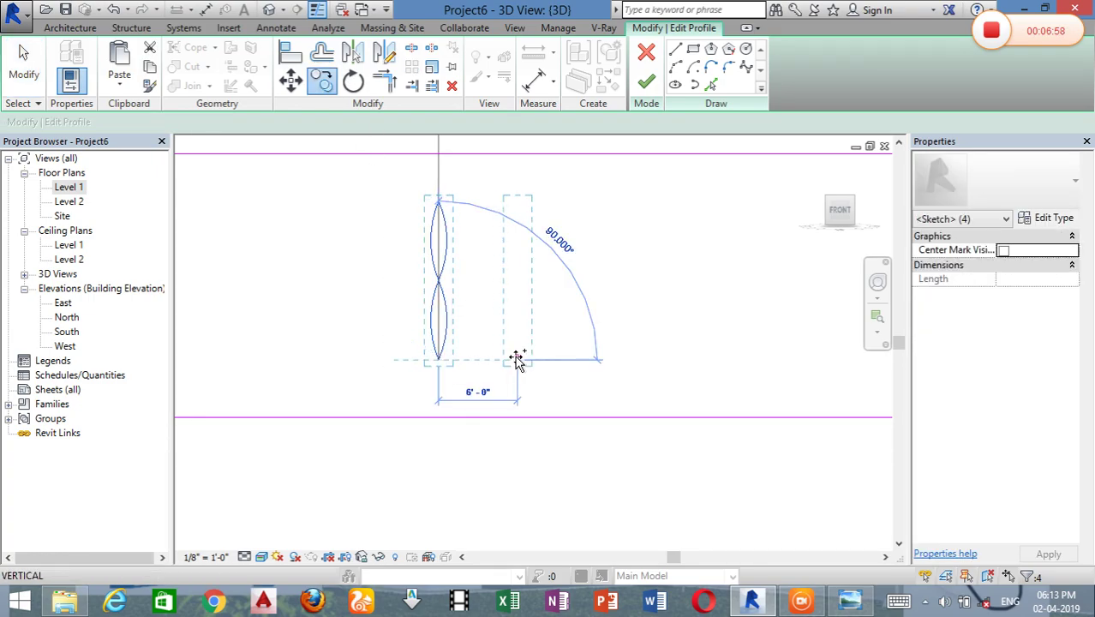
Step: Rotate the copied lens pair 90° and centre it on the vertical pair, leaving small gaps between the four tips
click(354, 83)
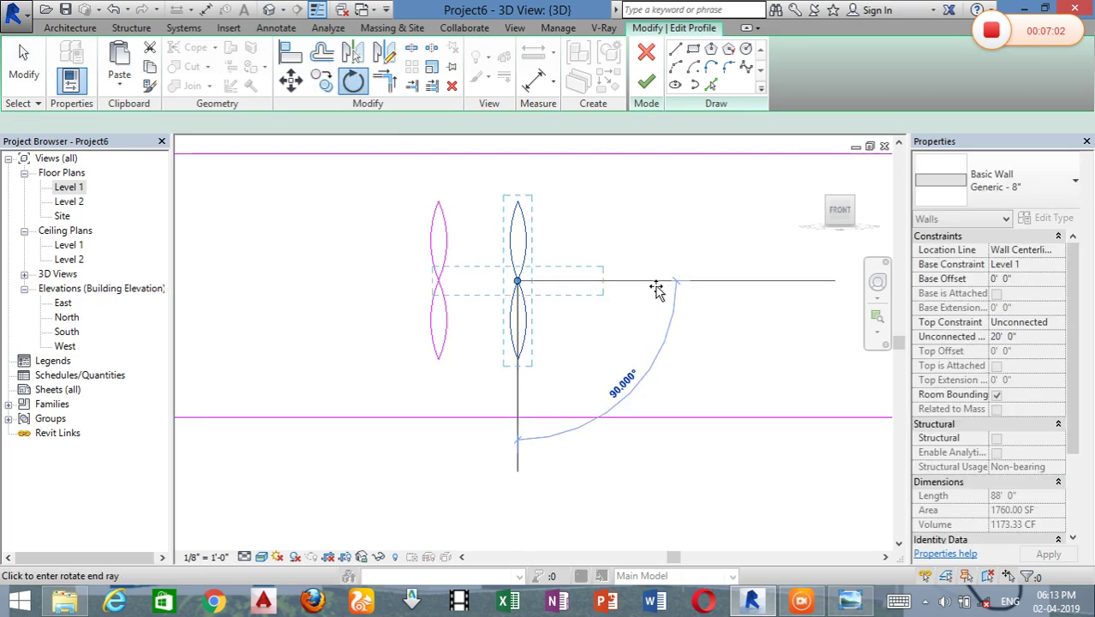
click(721, 282)
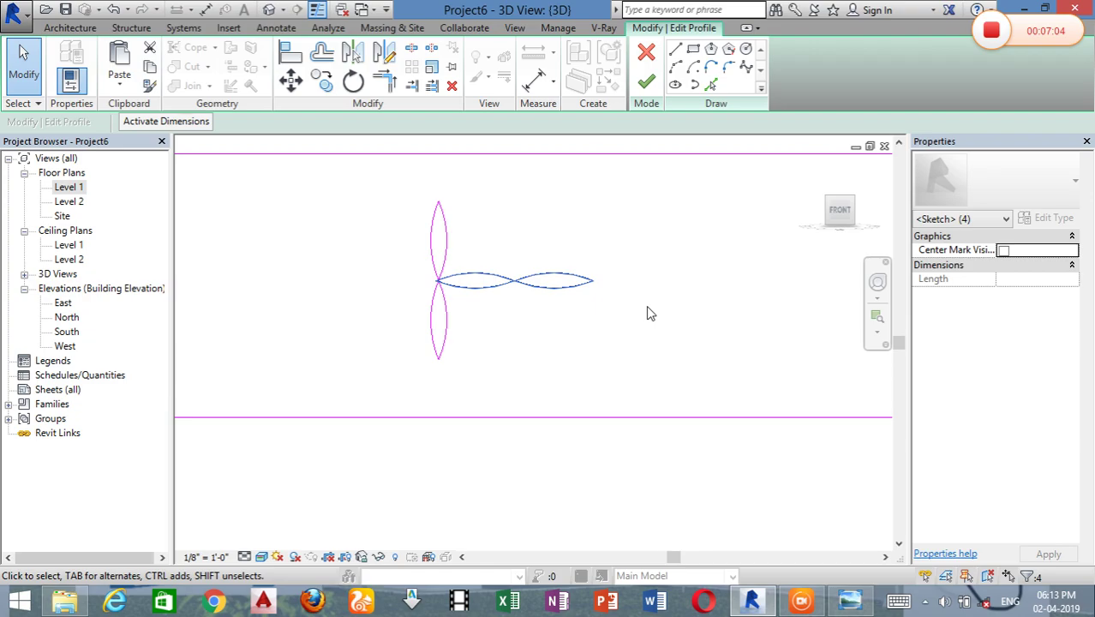
scroll(457, 284, up, 5)
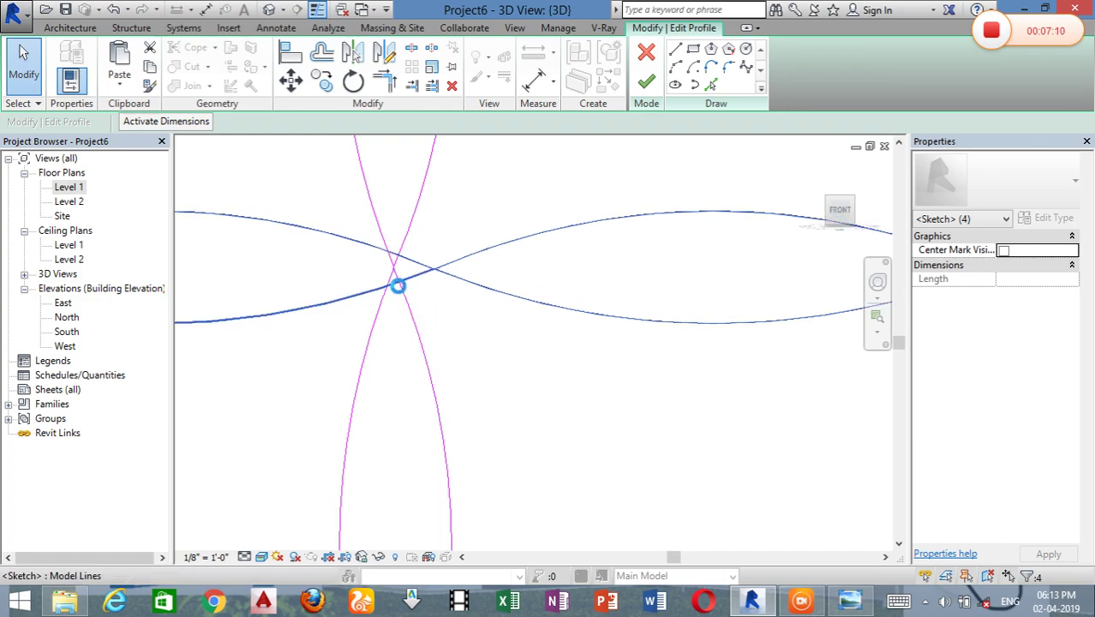
scroll(394, 291, up, 4)
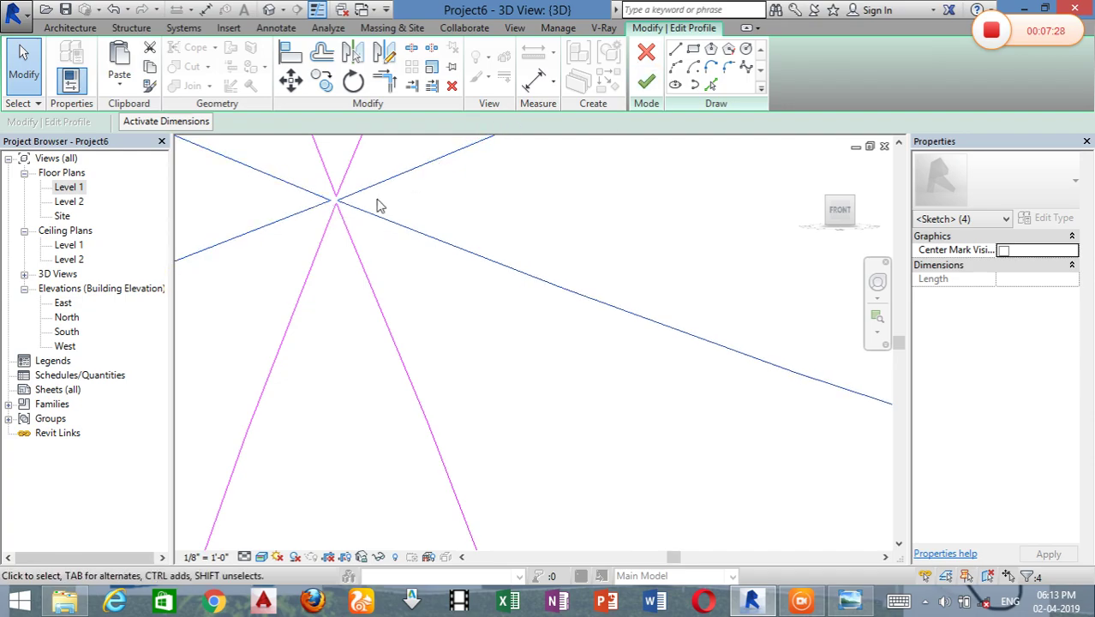
Step: Finish the profile edit to cut the four-petal opening and view the wall at an angle in 3D
click(648, 83)
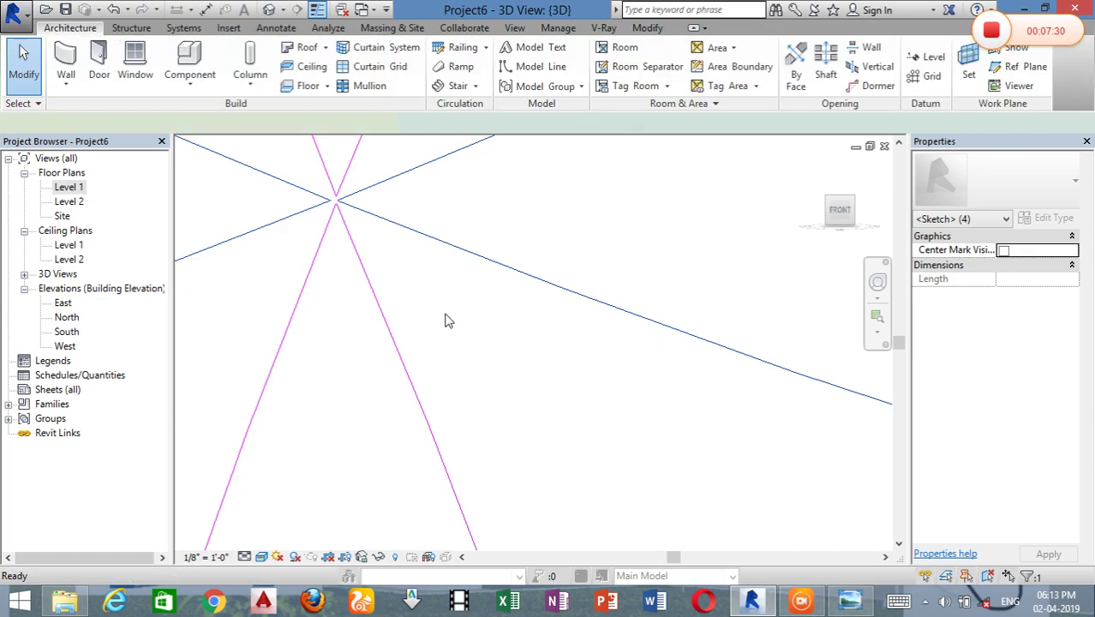
scroll(452, 312, down, 6)
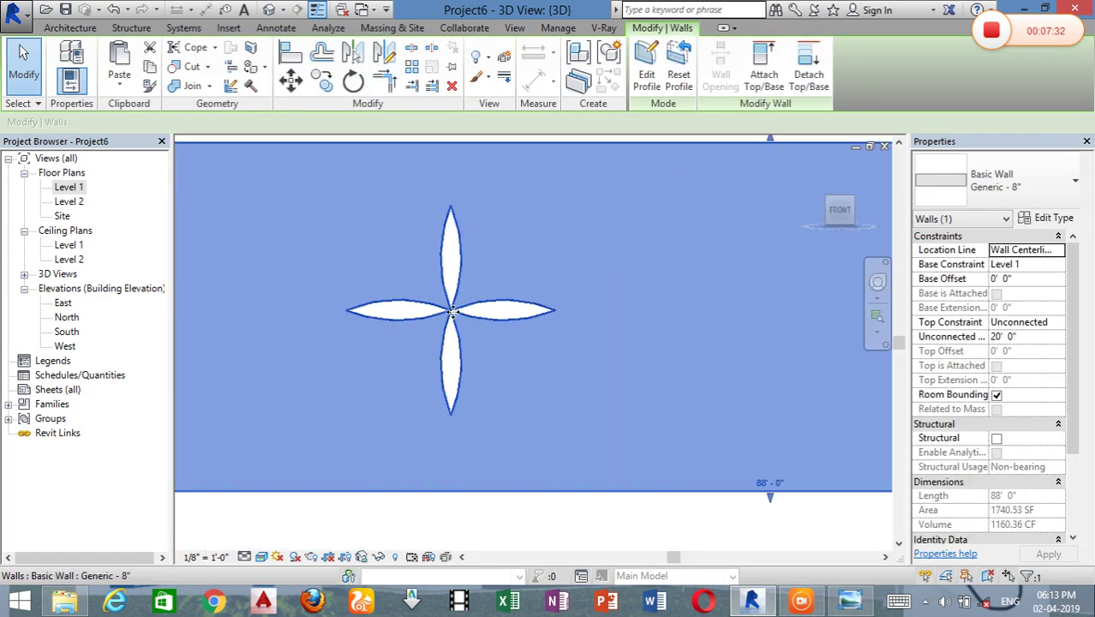
click(471, 154)
scroll(465, 313, down, 5)
shift+middle_drag(494, 231, 462, 283)
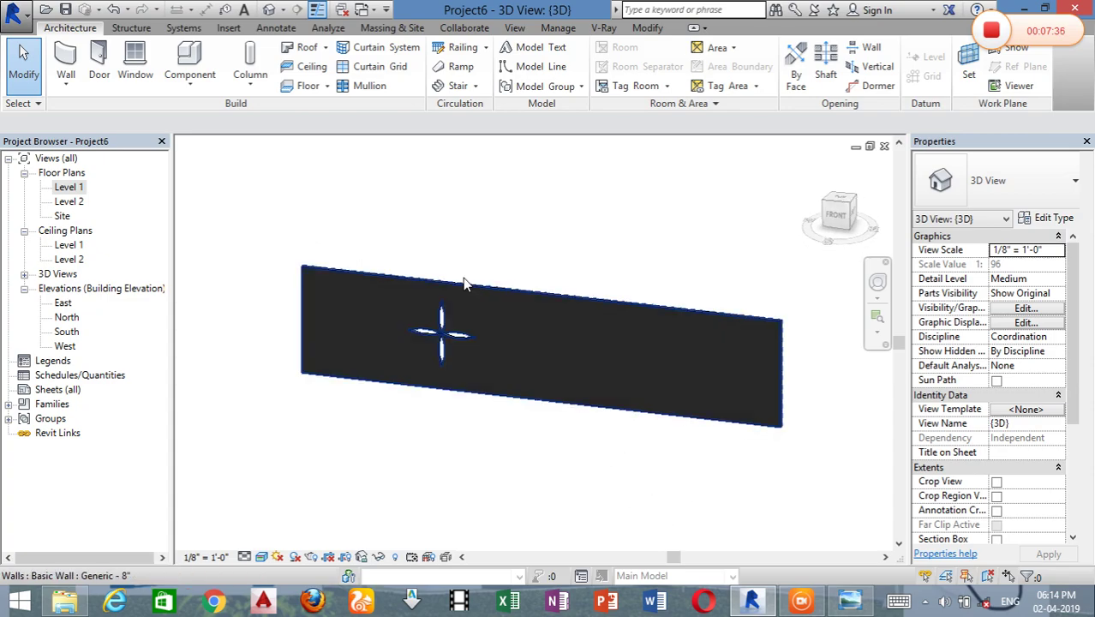
Step: Reopen the wall's profile for editing in the front view
click(481, 285)
click(831, 219)
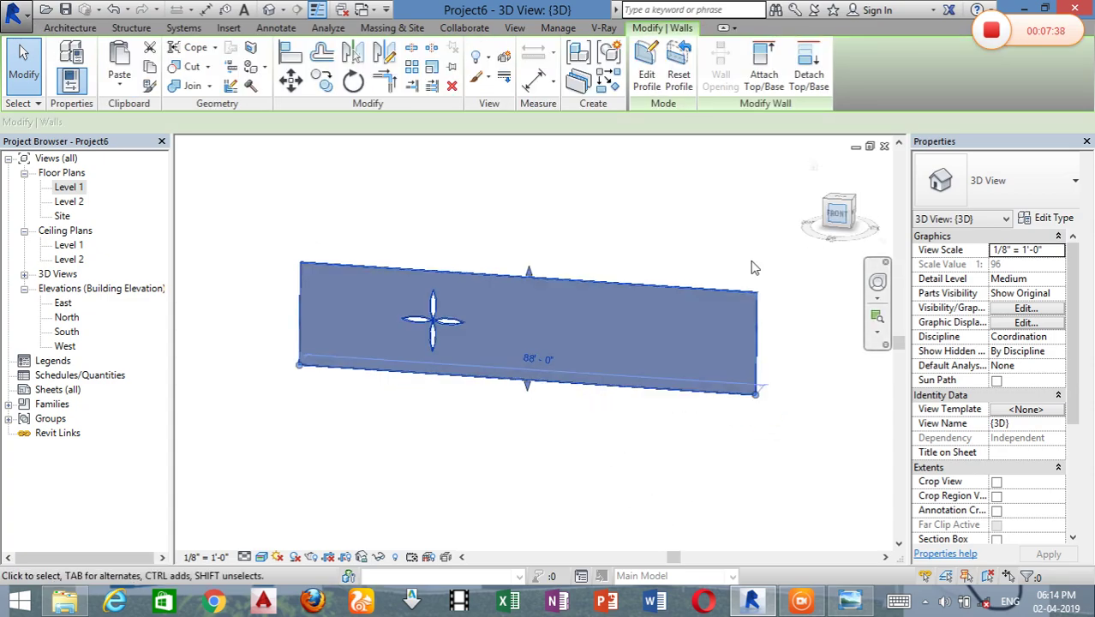
click(649, 78)
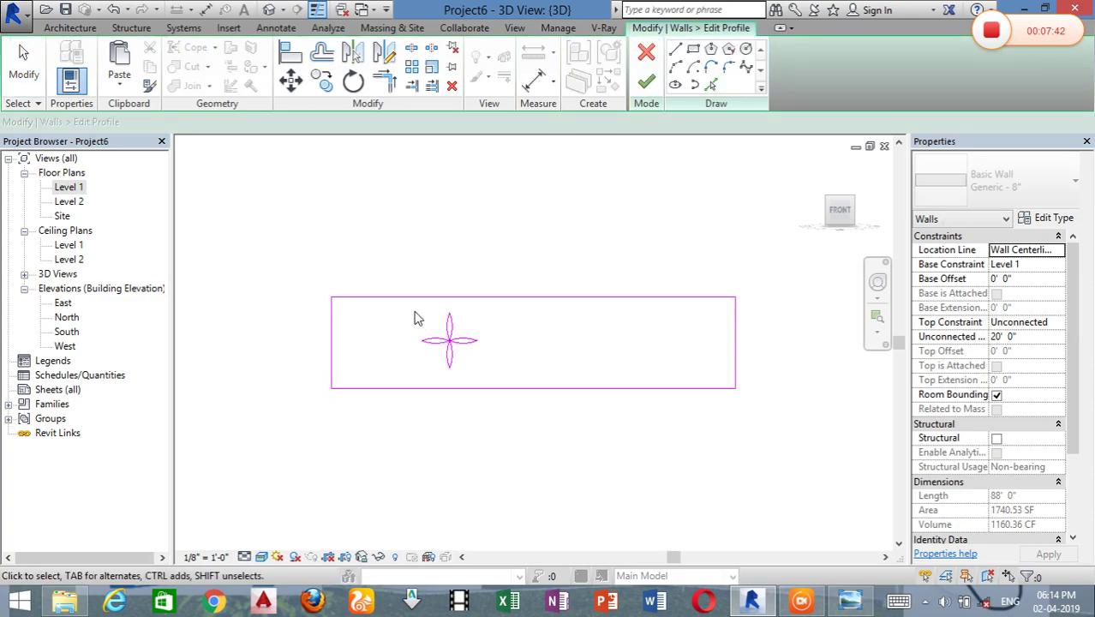
Step: Scale the whole four-petal outline down graphically to about a third of its size
drag(485, 373, 440, 348)
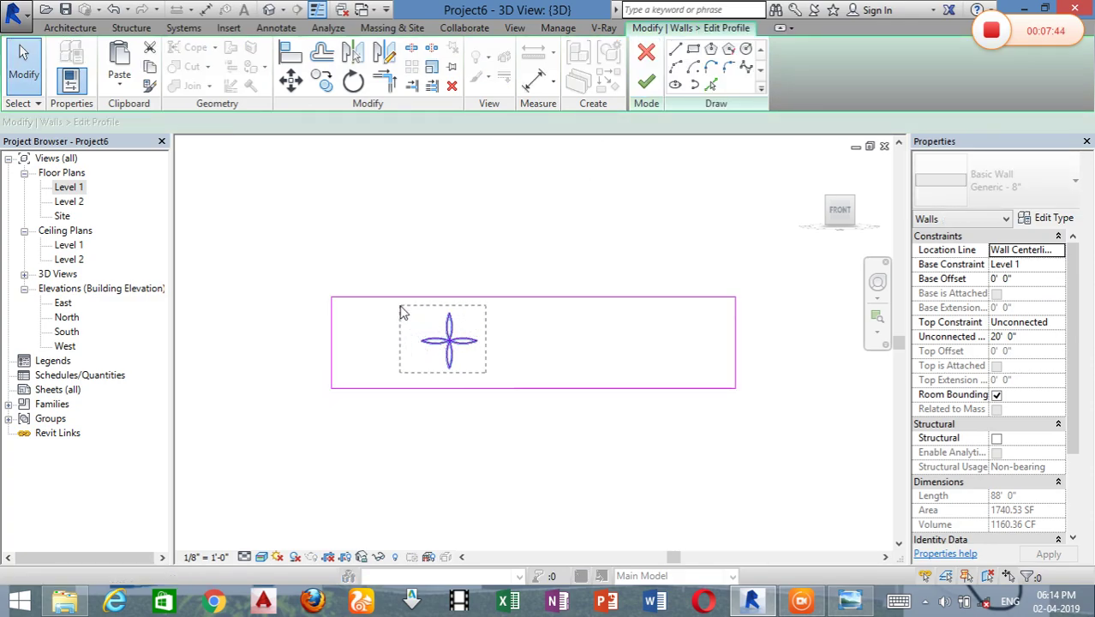
drag(401, 307, 400, 307)
click(431, 68)
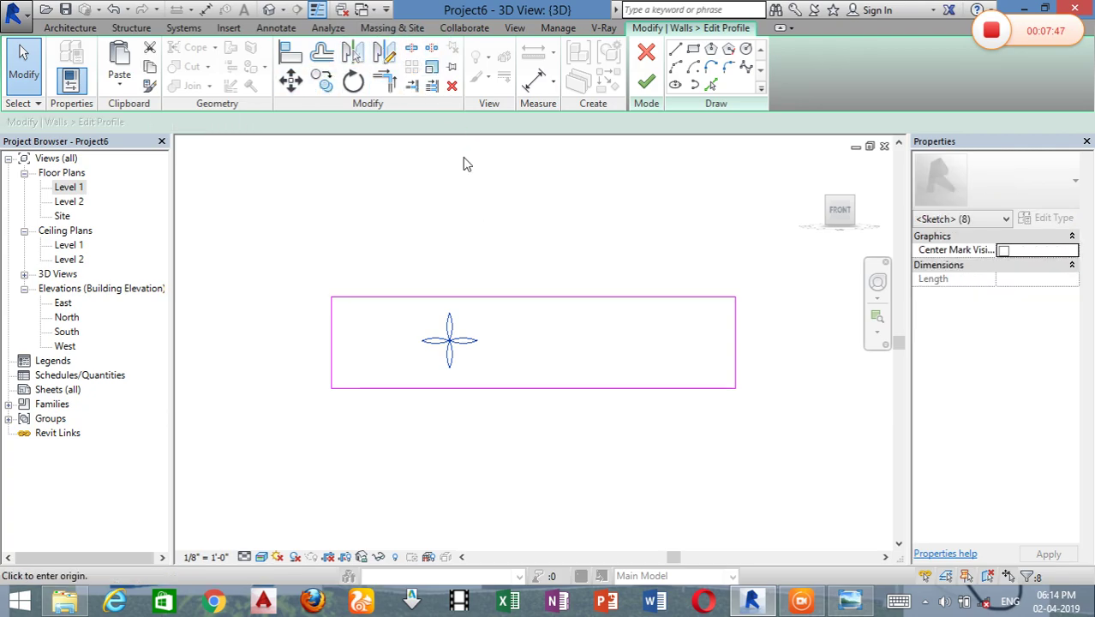
click(451, 387)
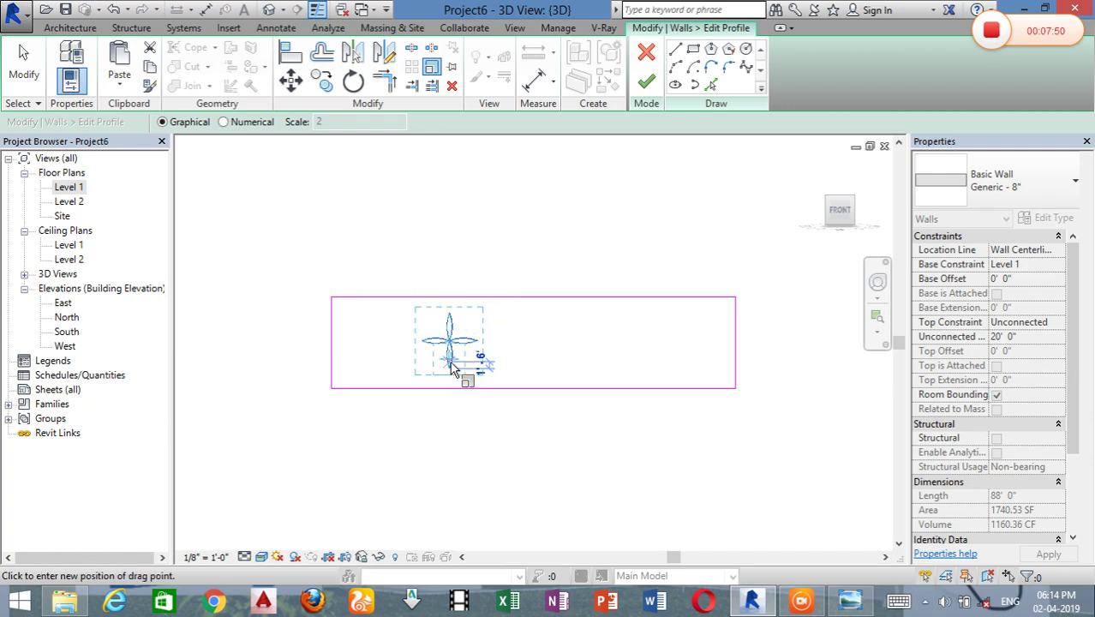
click(455, 367)
scroll(448, 360, up, 2)
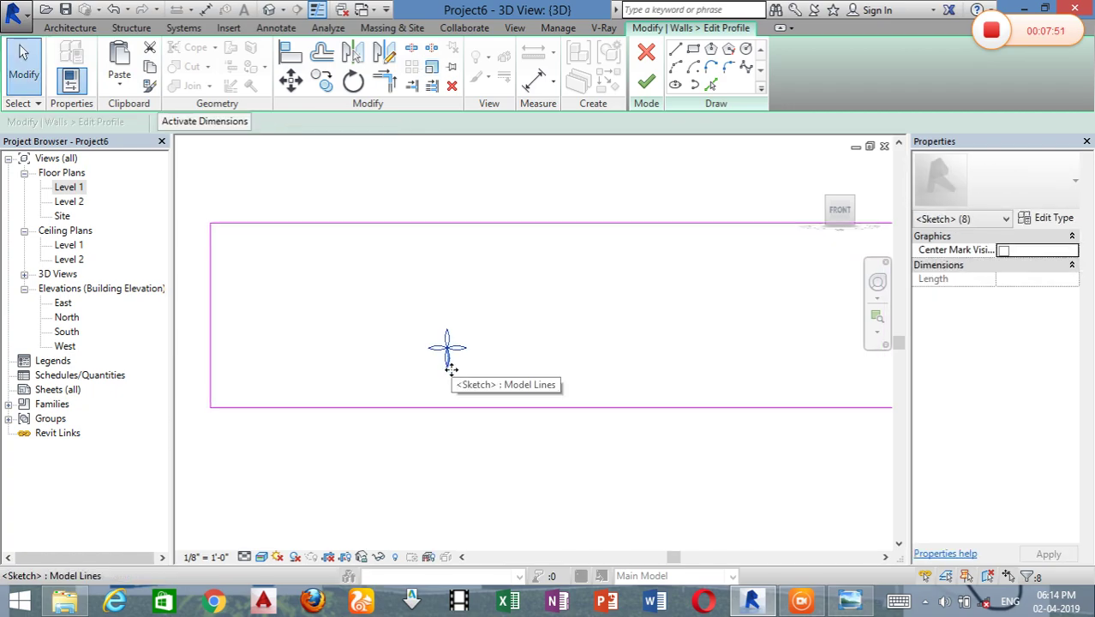
Step: Place 17 copies of the small four-petal outline, scattered across the wall profile, using Copy with the Multiple option
click(321, 82)
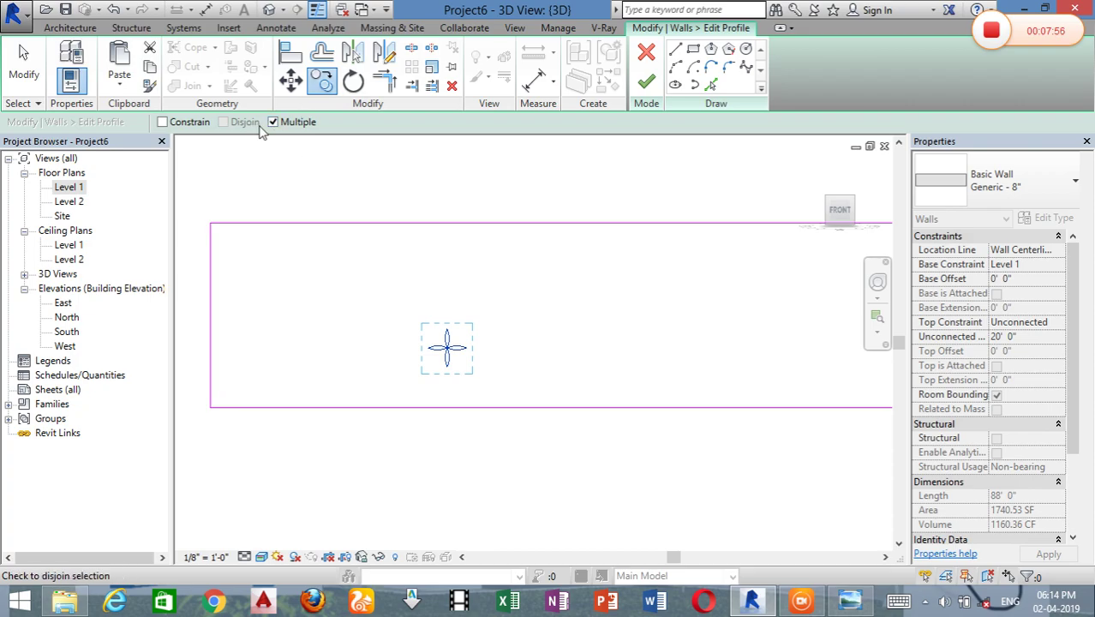
click(437, 353)
click(298, 310)
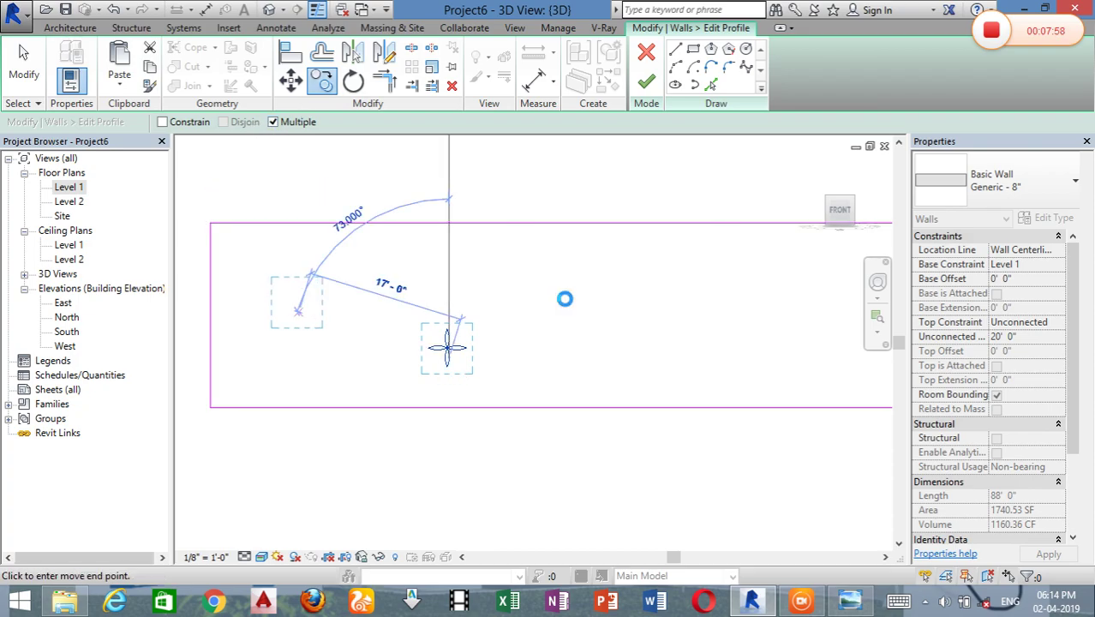
click(565, 299)
click(614, 347)
click(766, 292)
click(766, 357)
click(623, 271)
click(415, 270)
click(346, 370)
click(271, 262)
click(256, 352)
click(368, 300)
click(485, 300)
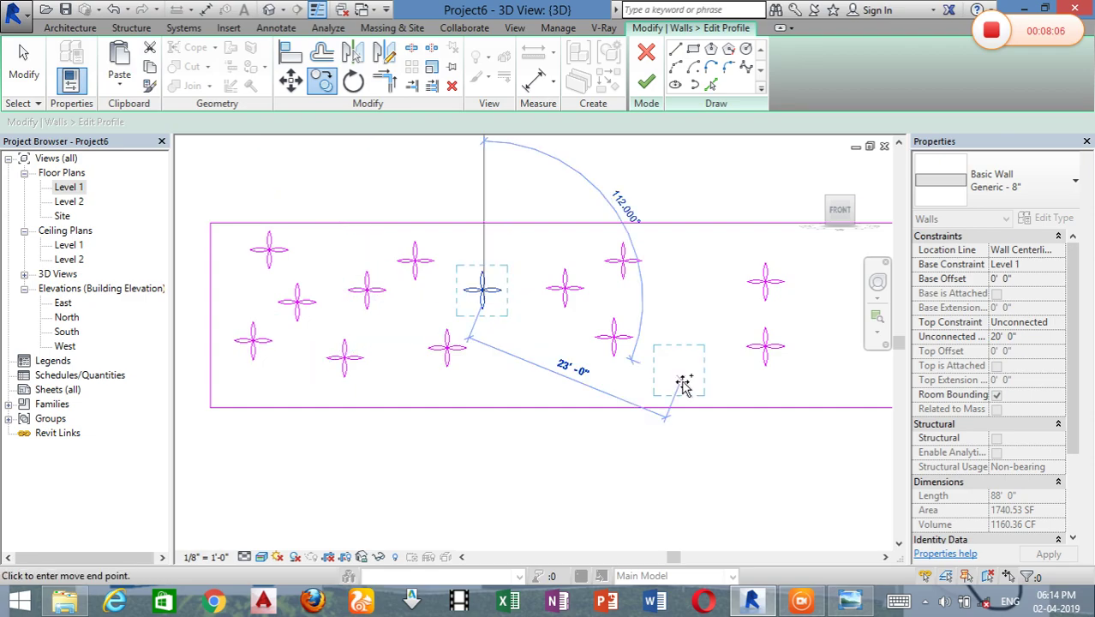
click(682, 381)
click(682, 302)
click(837, 375)
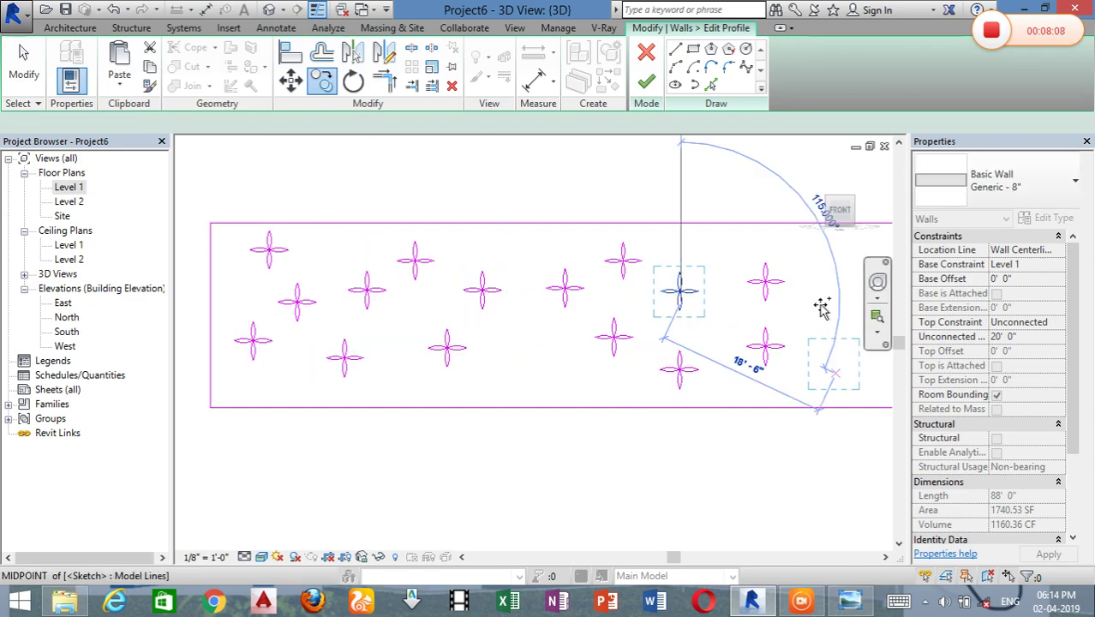
click(819, 274)
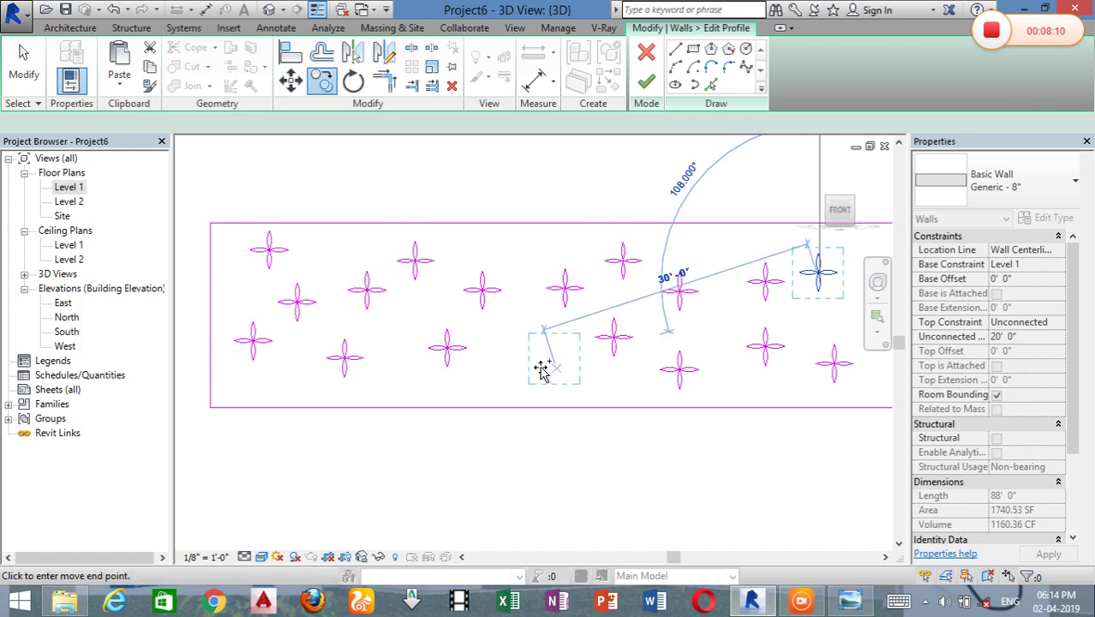
click(530, 367)
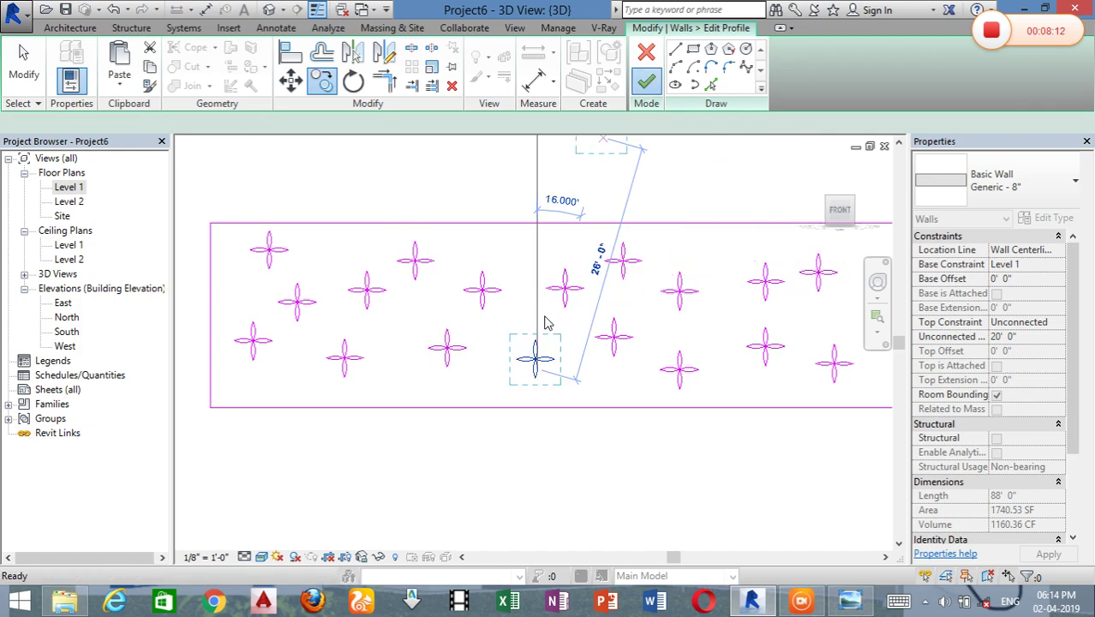